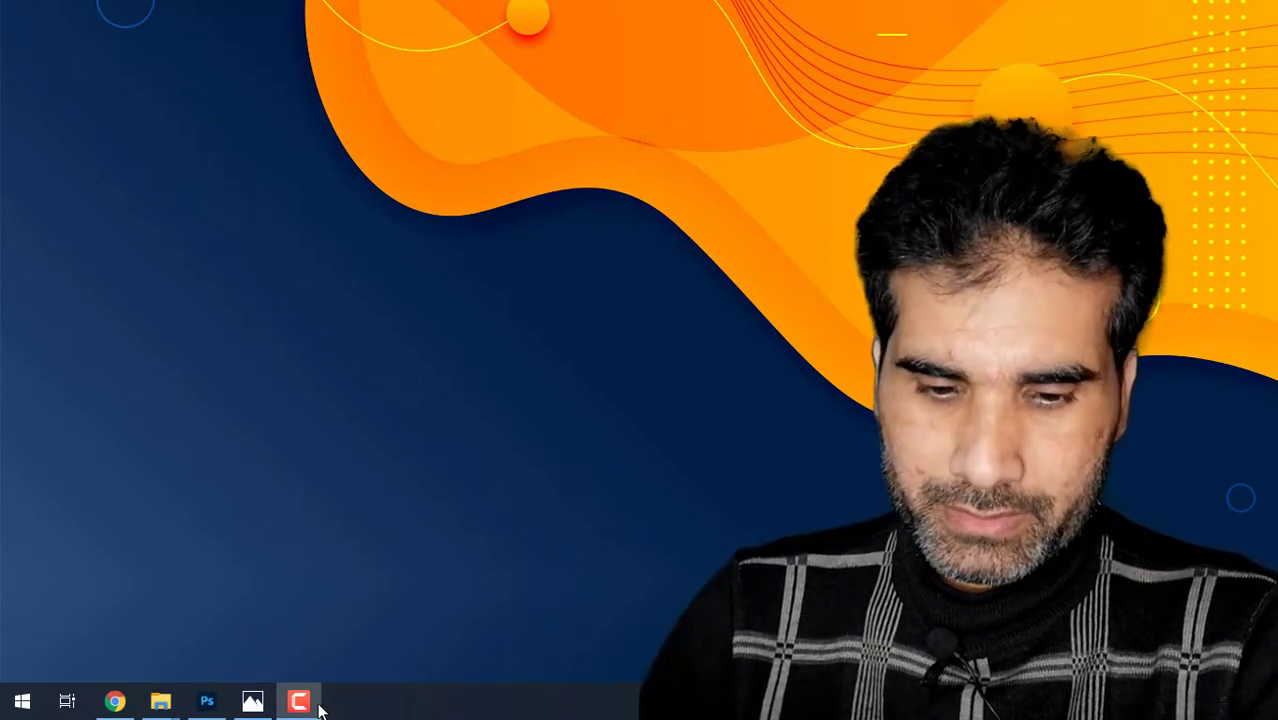
- View the Ebhar Font.jpg gold-foil Urdu wall logo sample in Photos, then switch to Photoshop
click(256, 706)
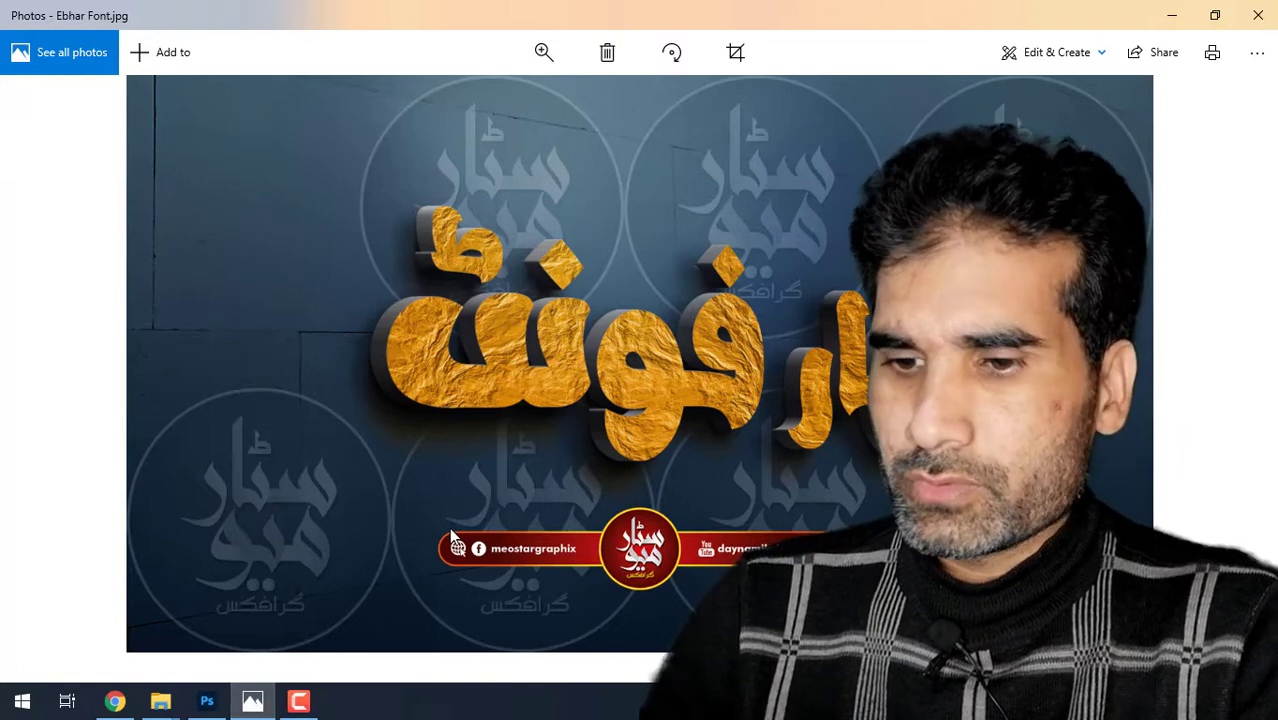
click(210, 703)
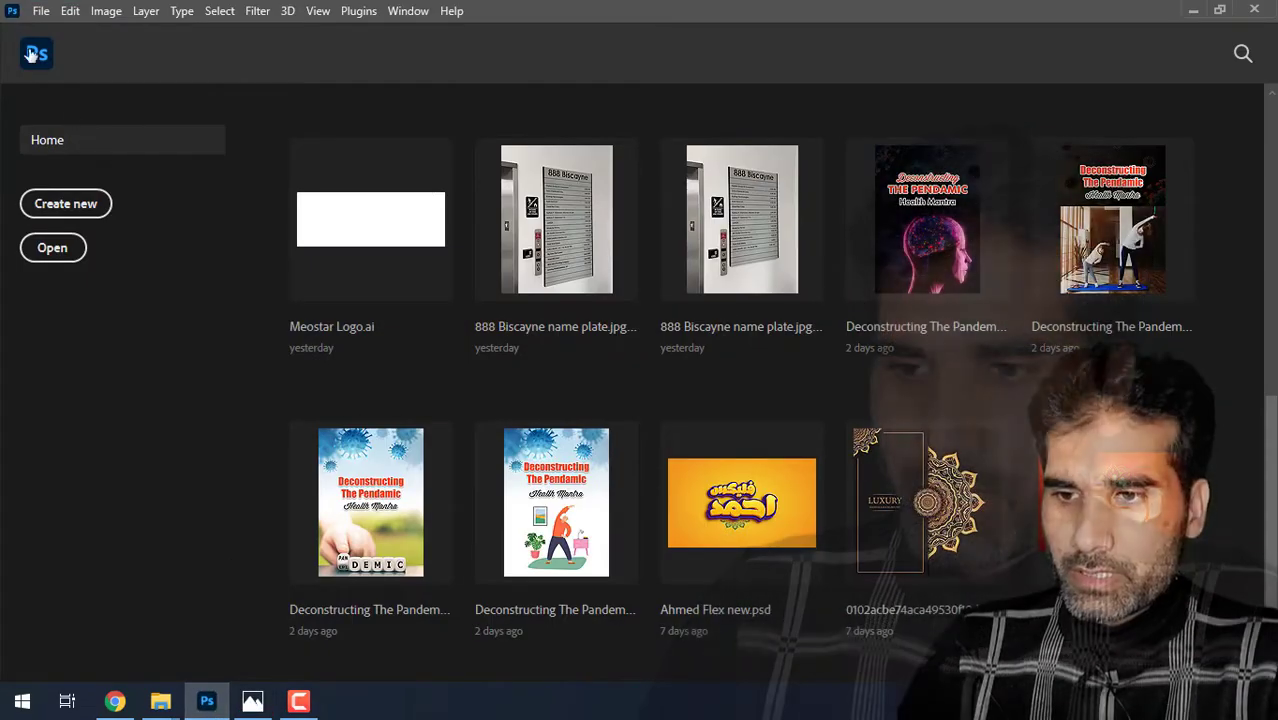
- Create a blank 900 x 500 px, 72 ppi document and clear the floating Layers and Character panels
click(41, 10)
click(45, 31)
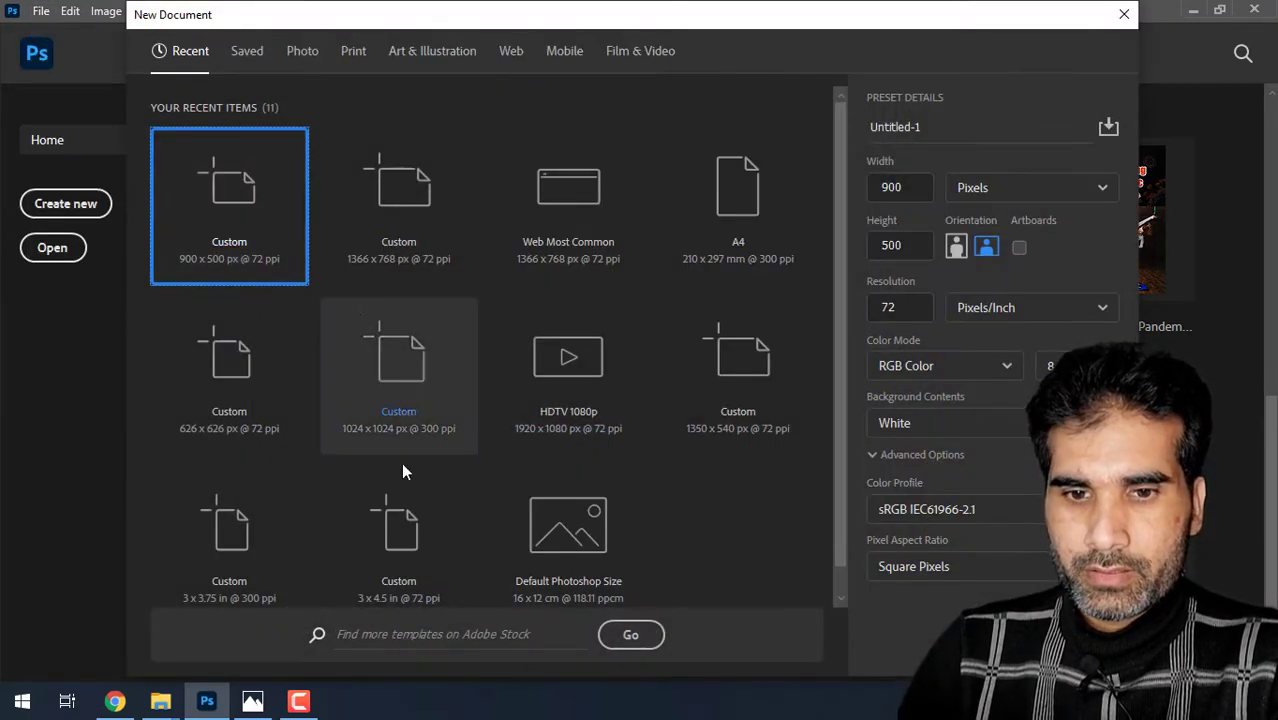
click(1035, 634)
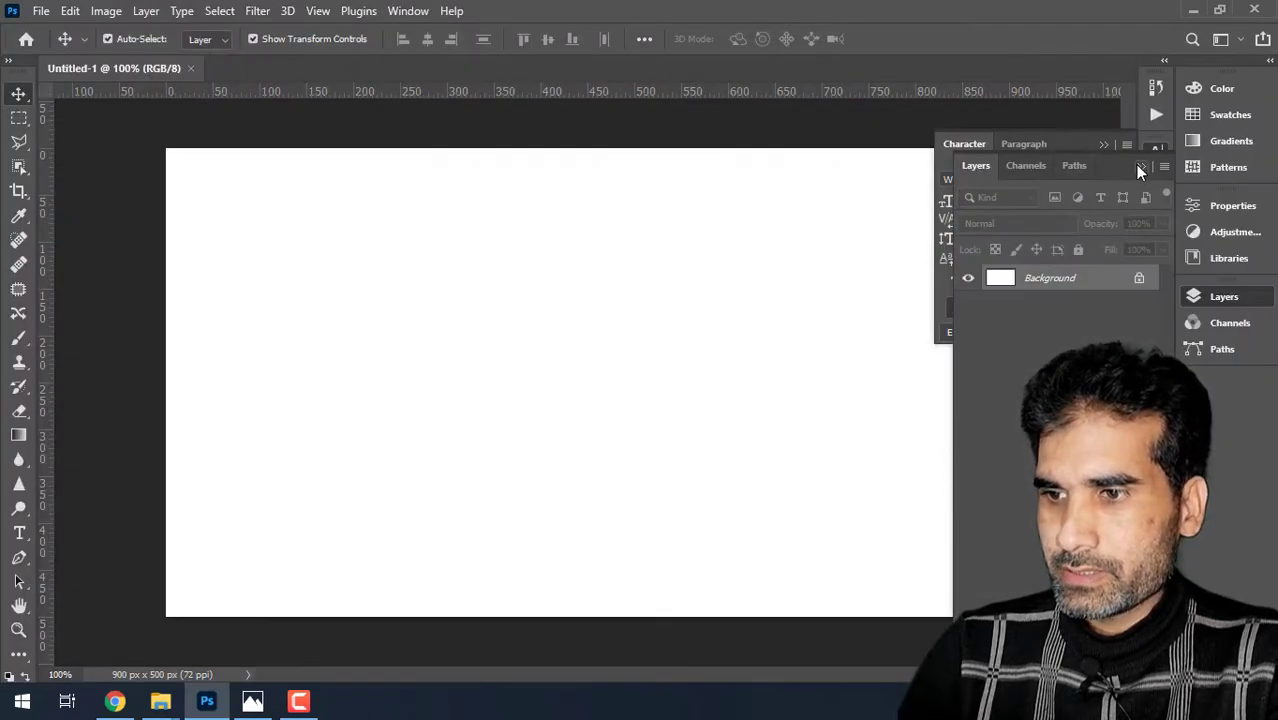
click(1139, 165)
click(1104, 146)
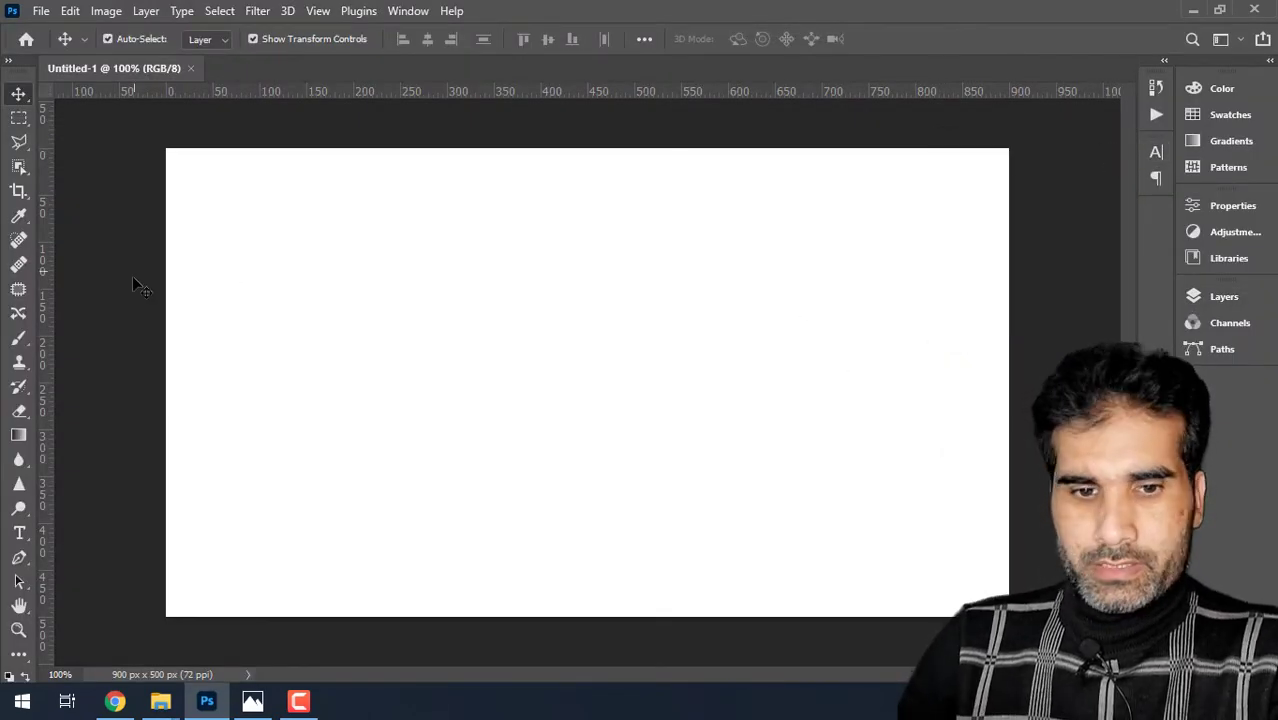
- Place the Urdu text میو سٹار near the top centre of the canvas and commit it
click(20, 538)
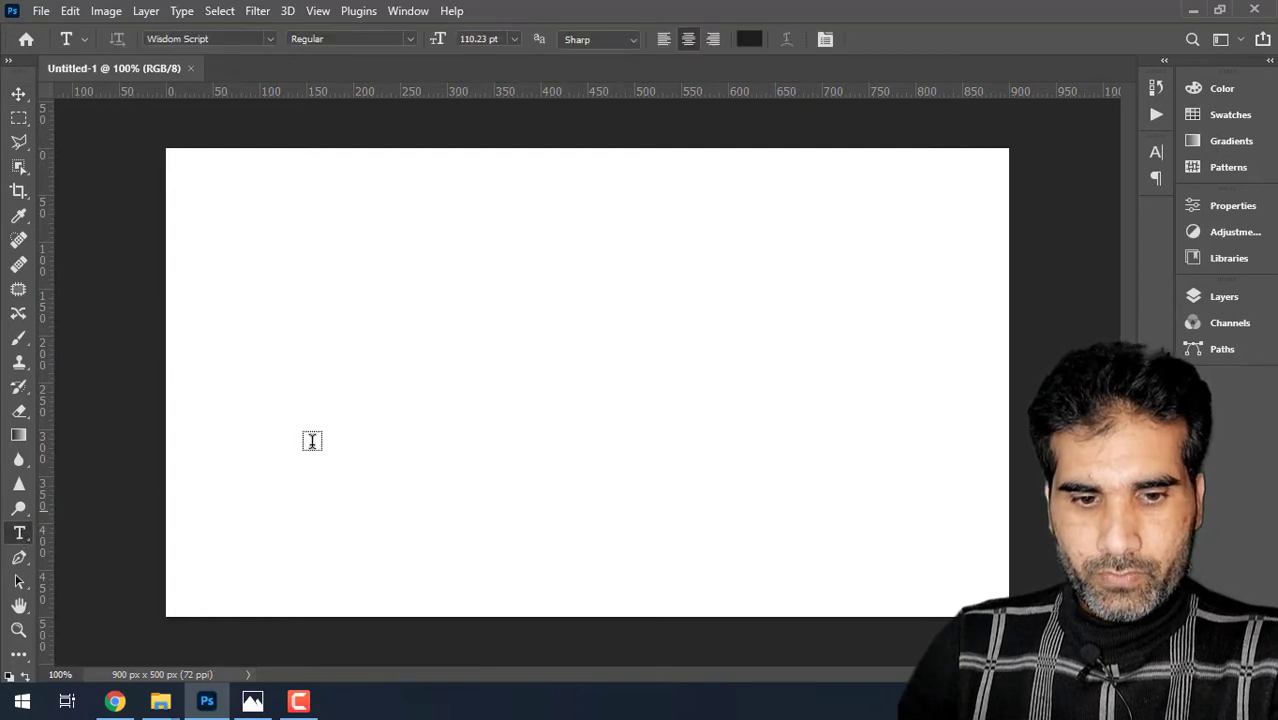
click(613, 364)
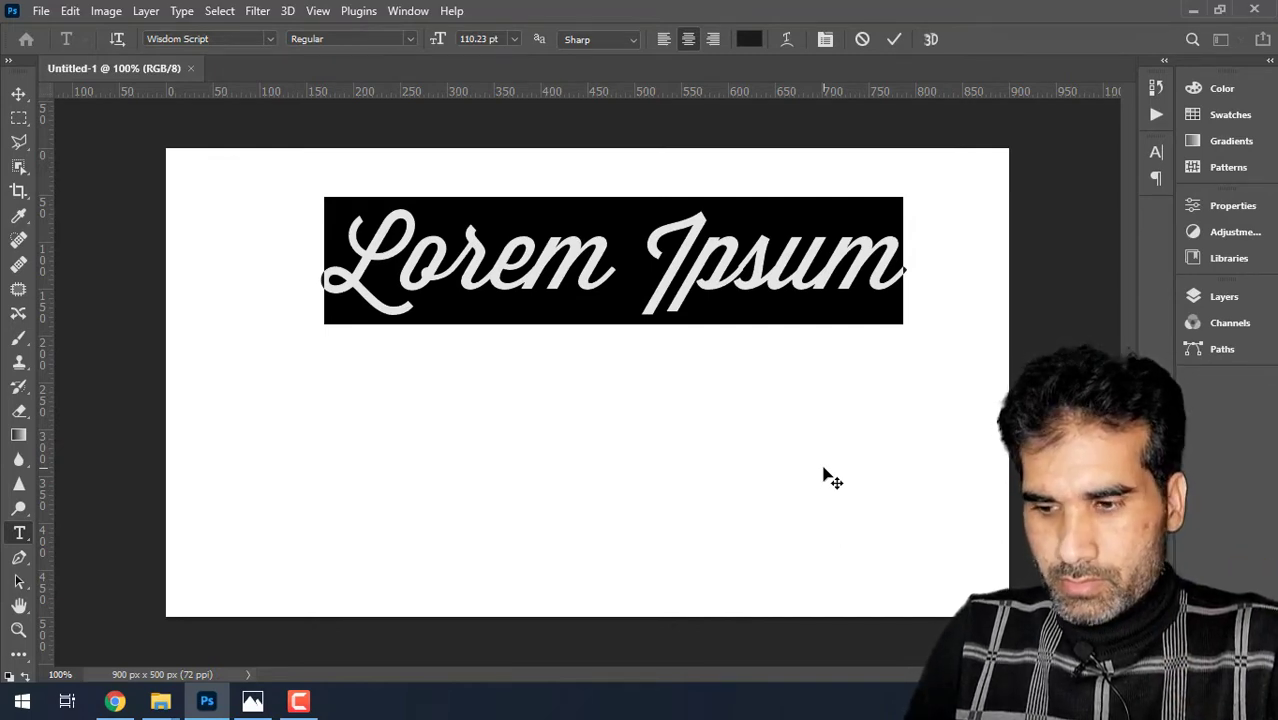
text(ص)
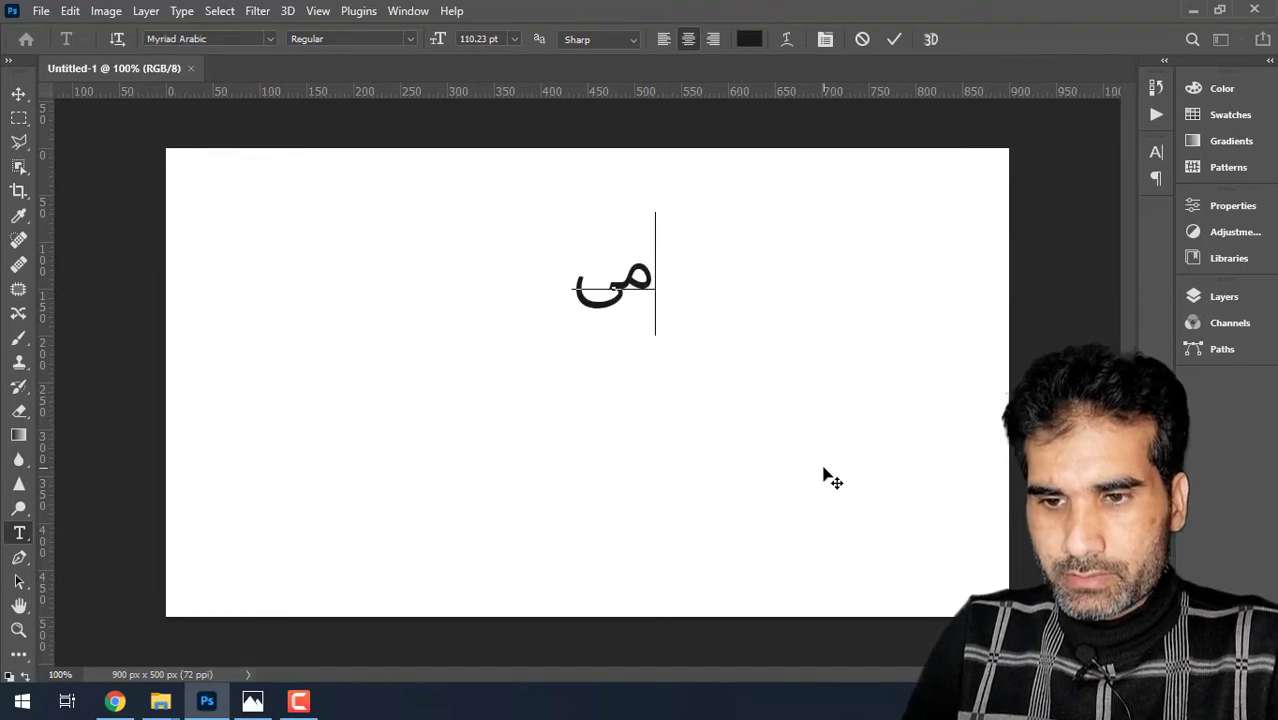
text(و سٹ)
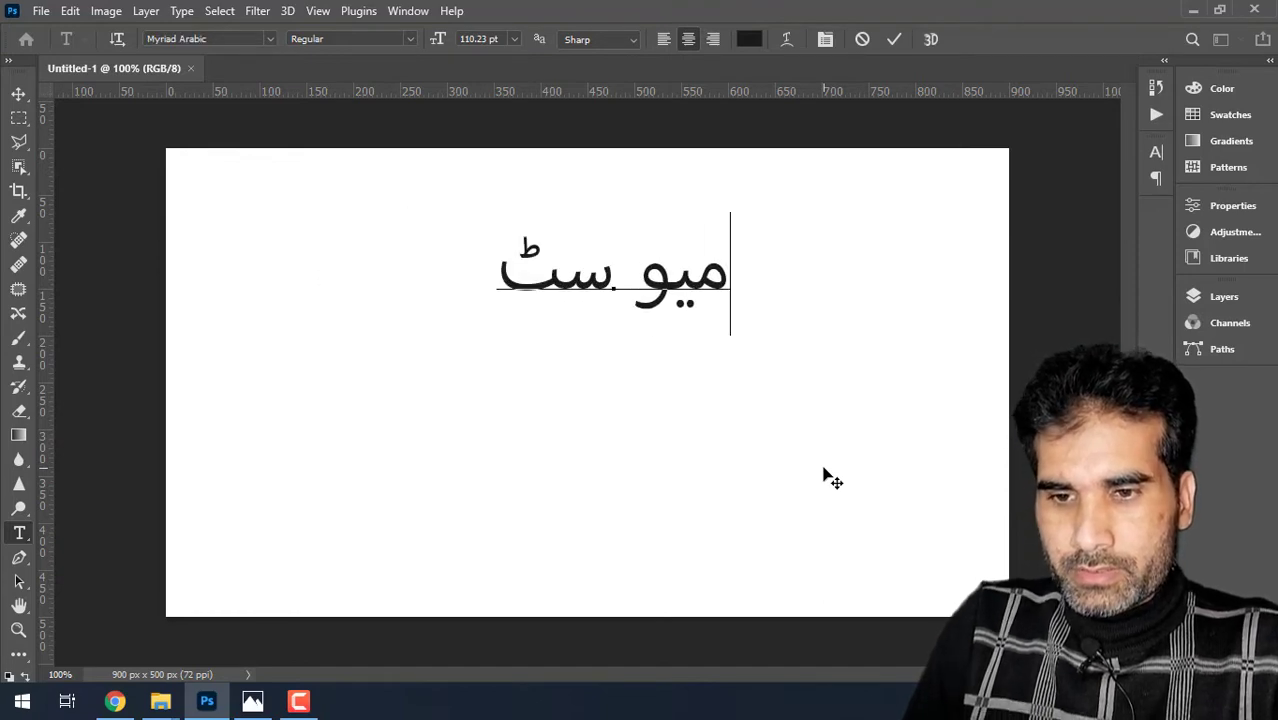
text(ار)
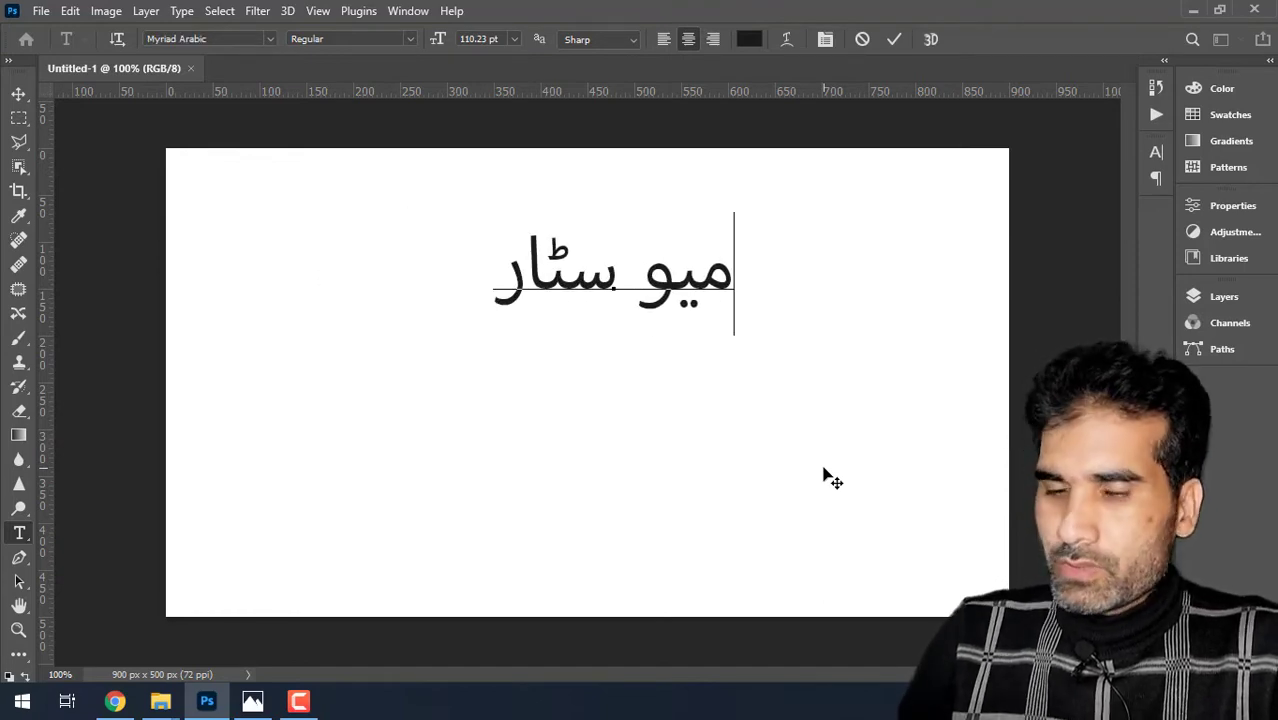
click(886, 44)
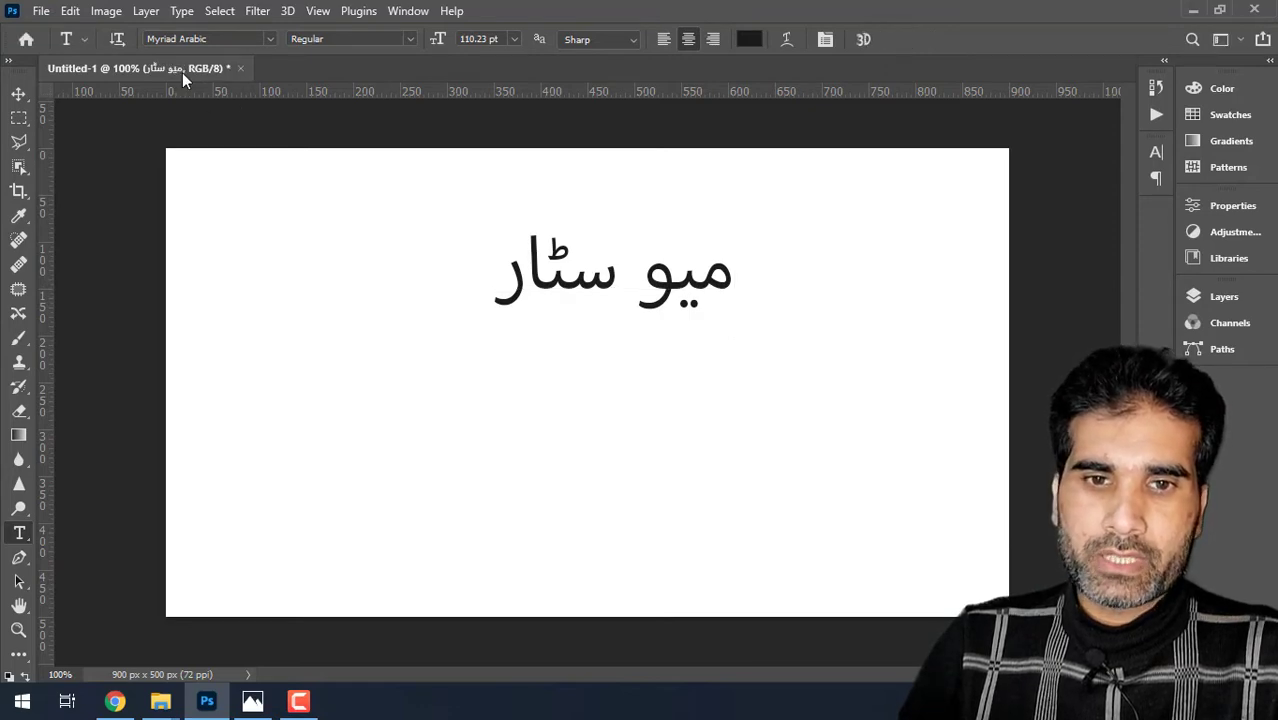
click(72, 12)
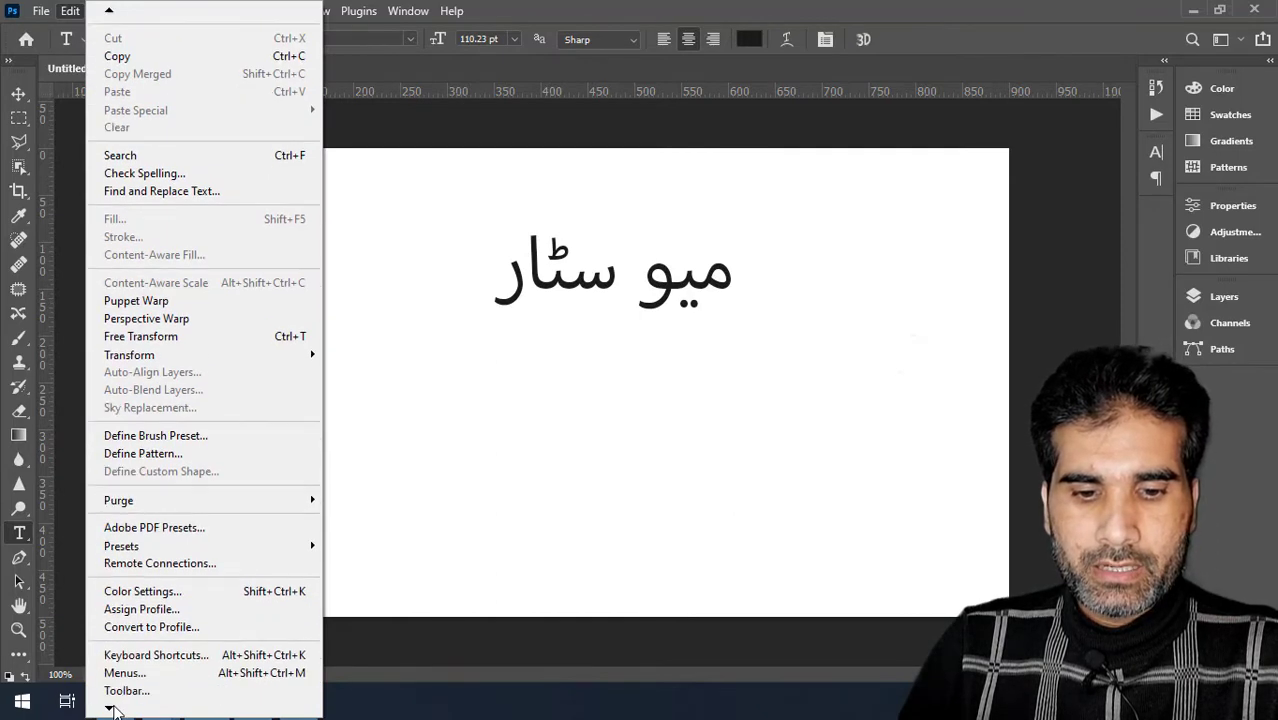
mouse_move(109, 707)
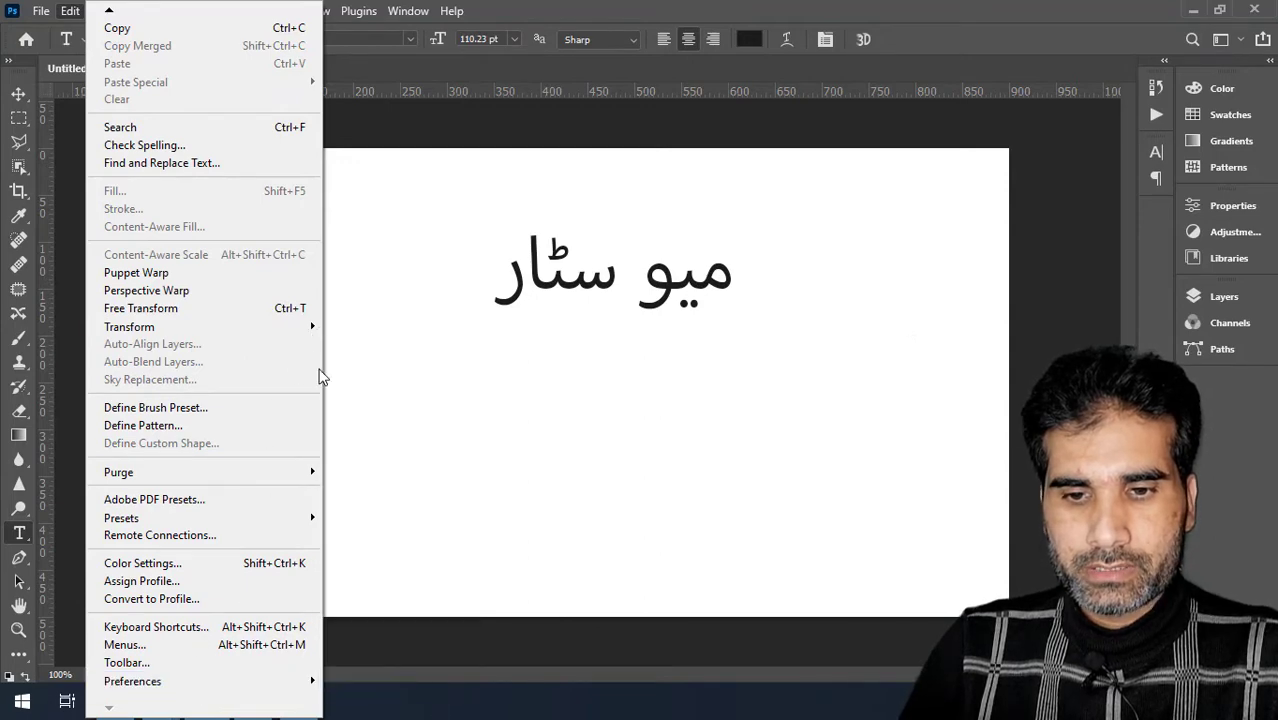
mouse_move(132, 681)
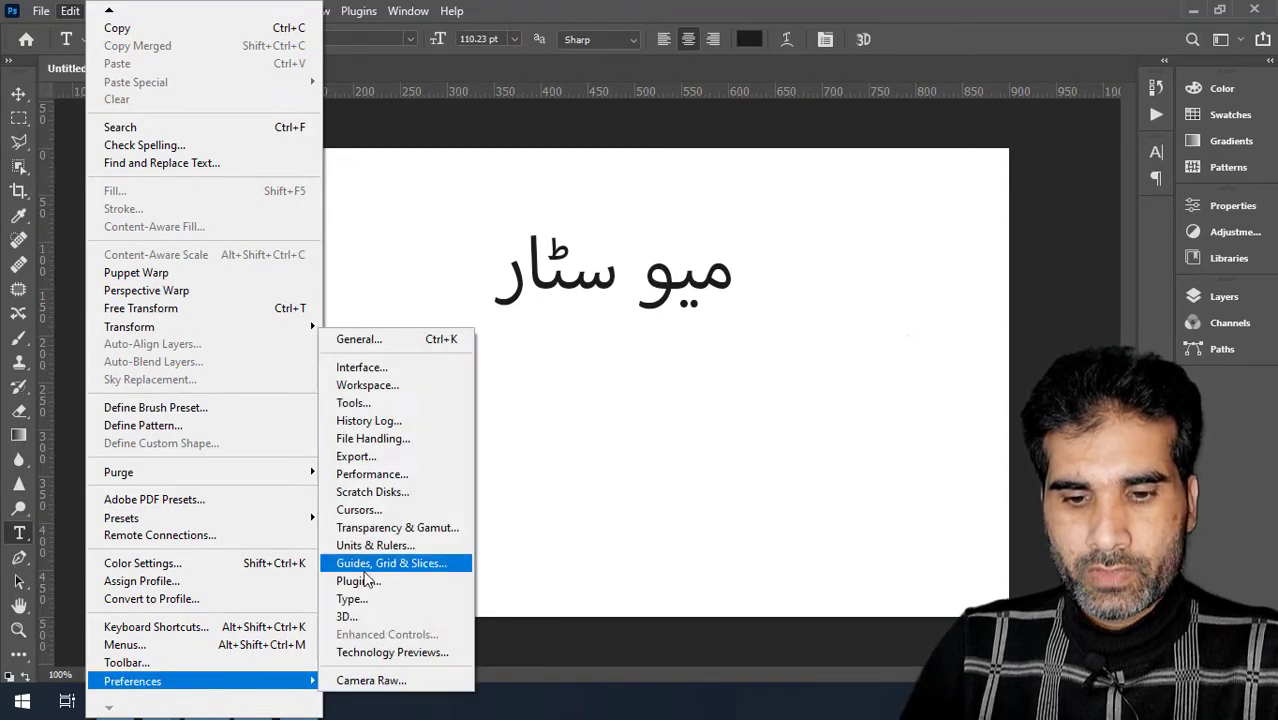
- Set the Type preferences text engine to World-Ready Layout
click(368, 600)
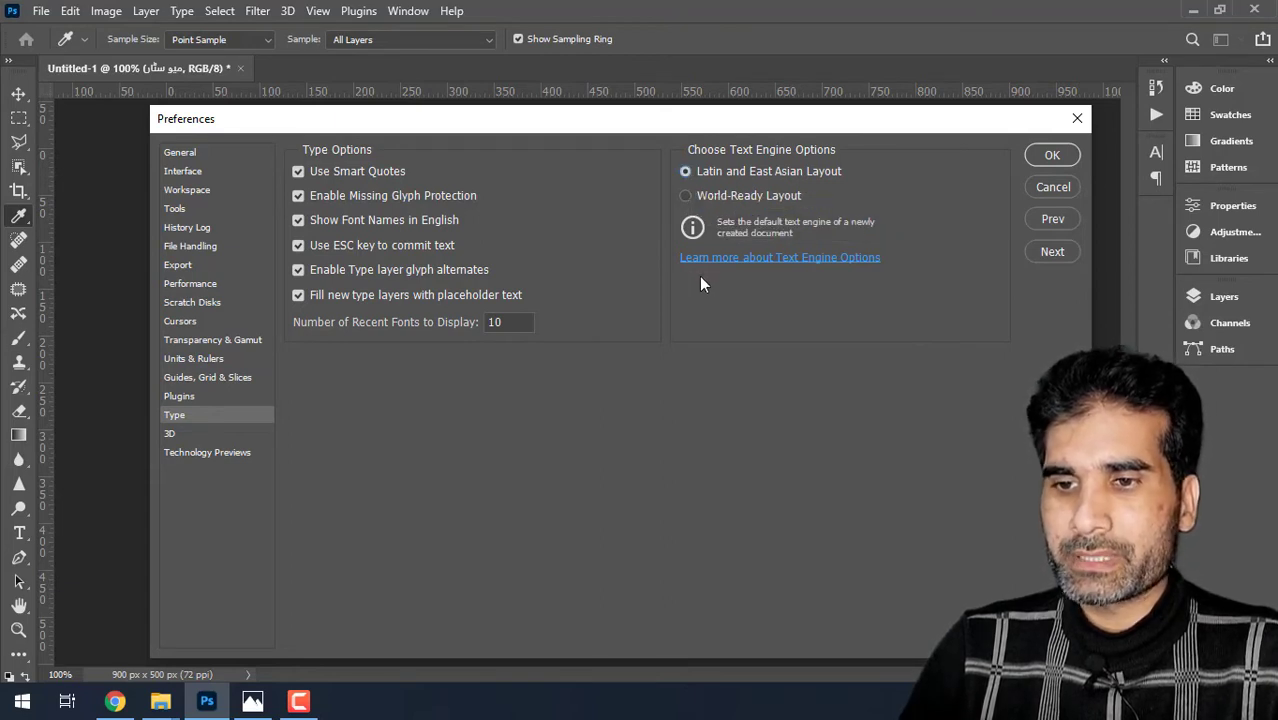
click(685, 196)
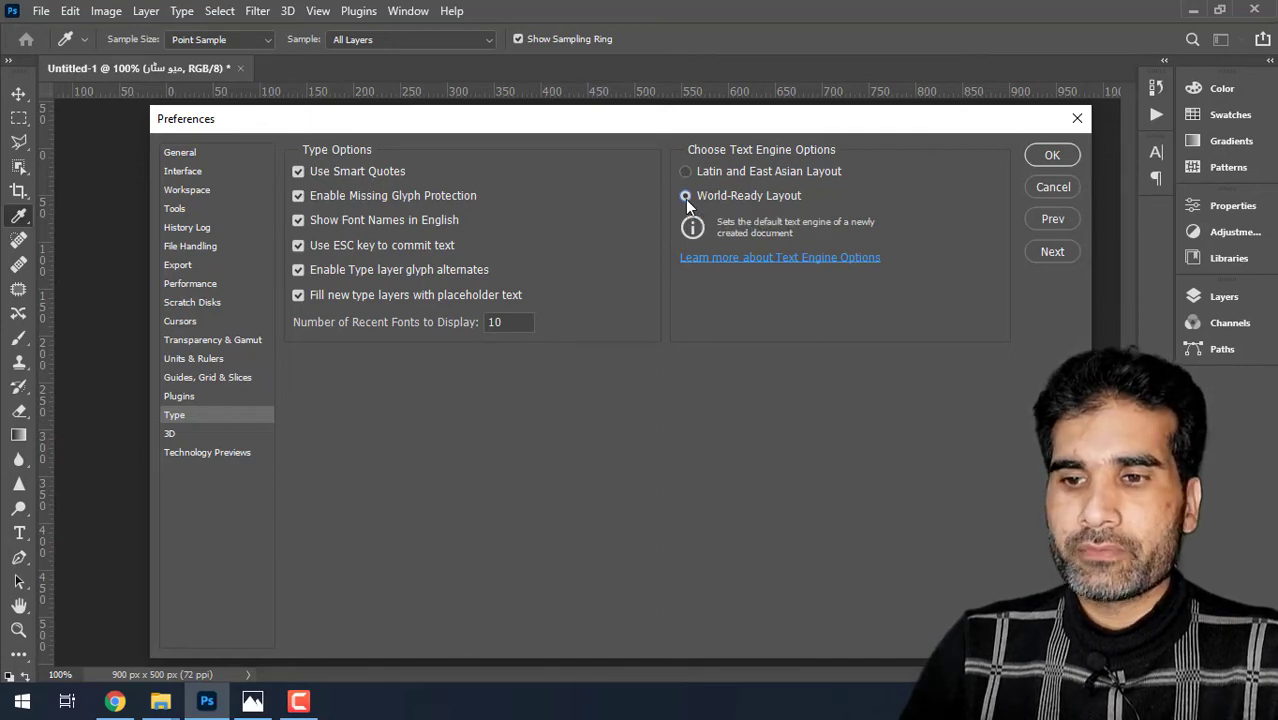
click(1055, 187)
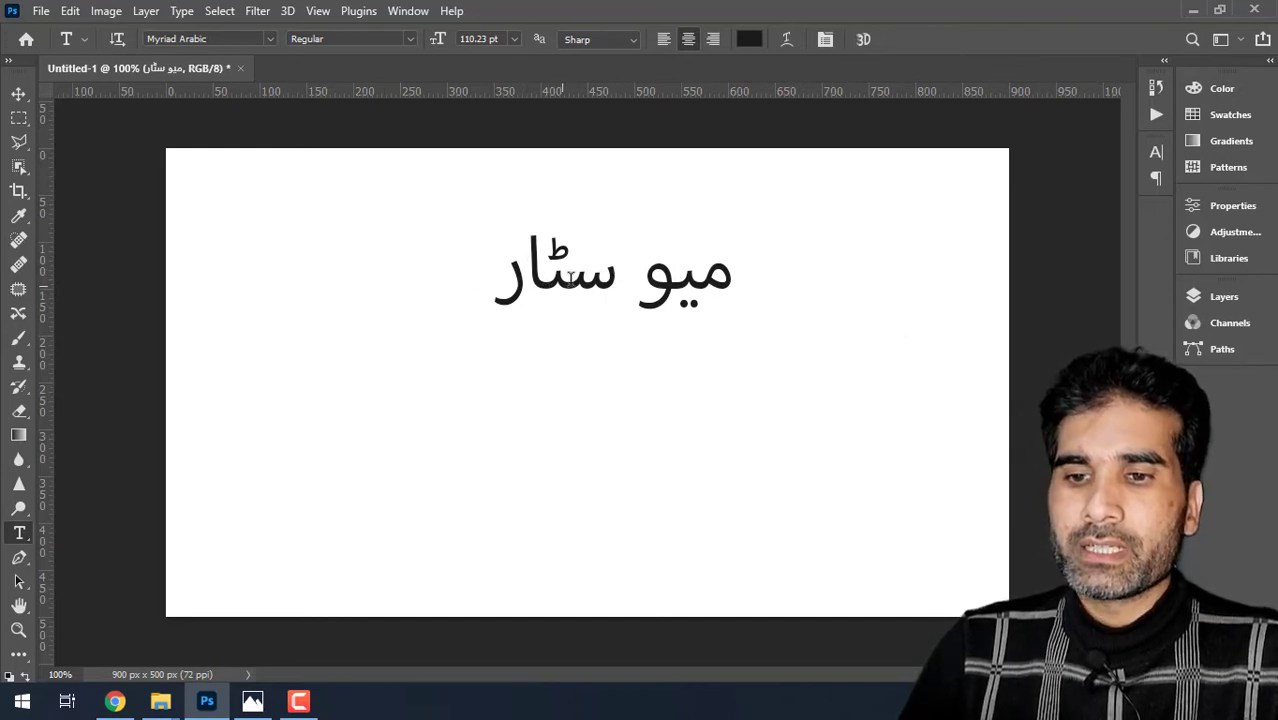
- Restyle the whole Urdu line میو سٹار in Ebhaar Regular, searching 'ebh', and commit
click(577, 278)
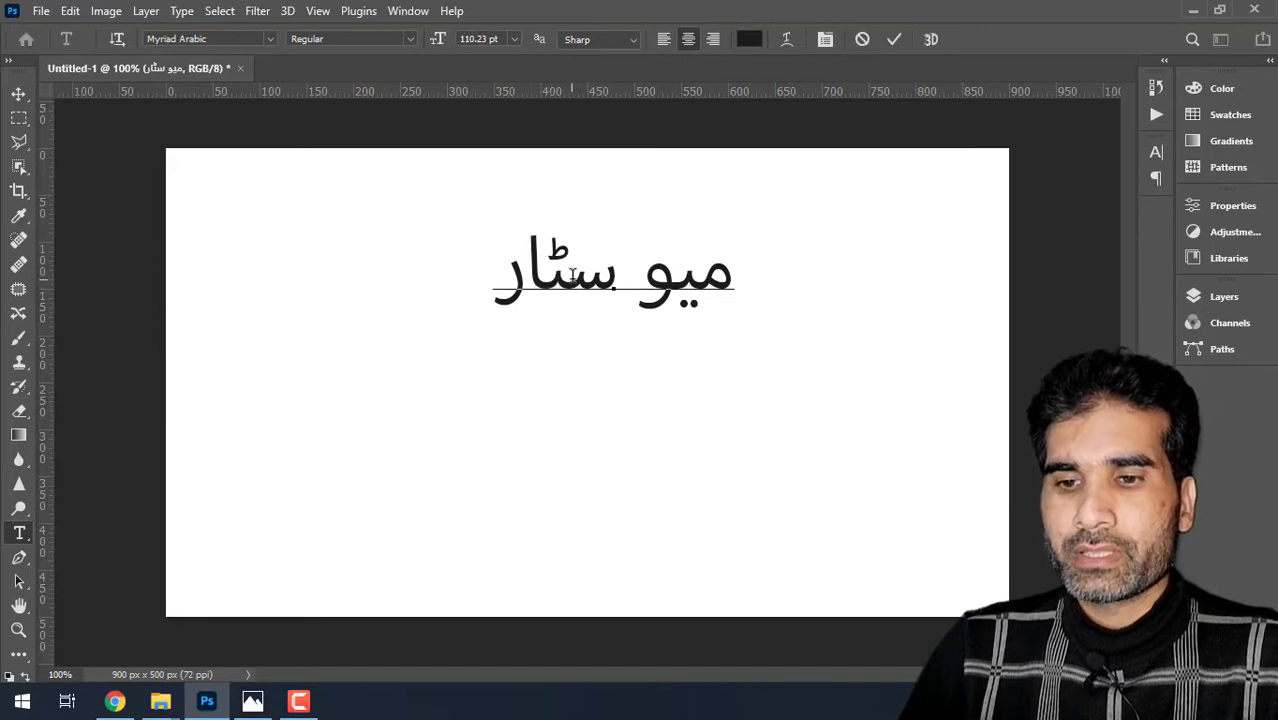
double_click(572, 273)
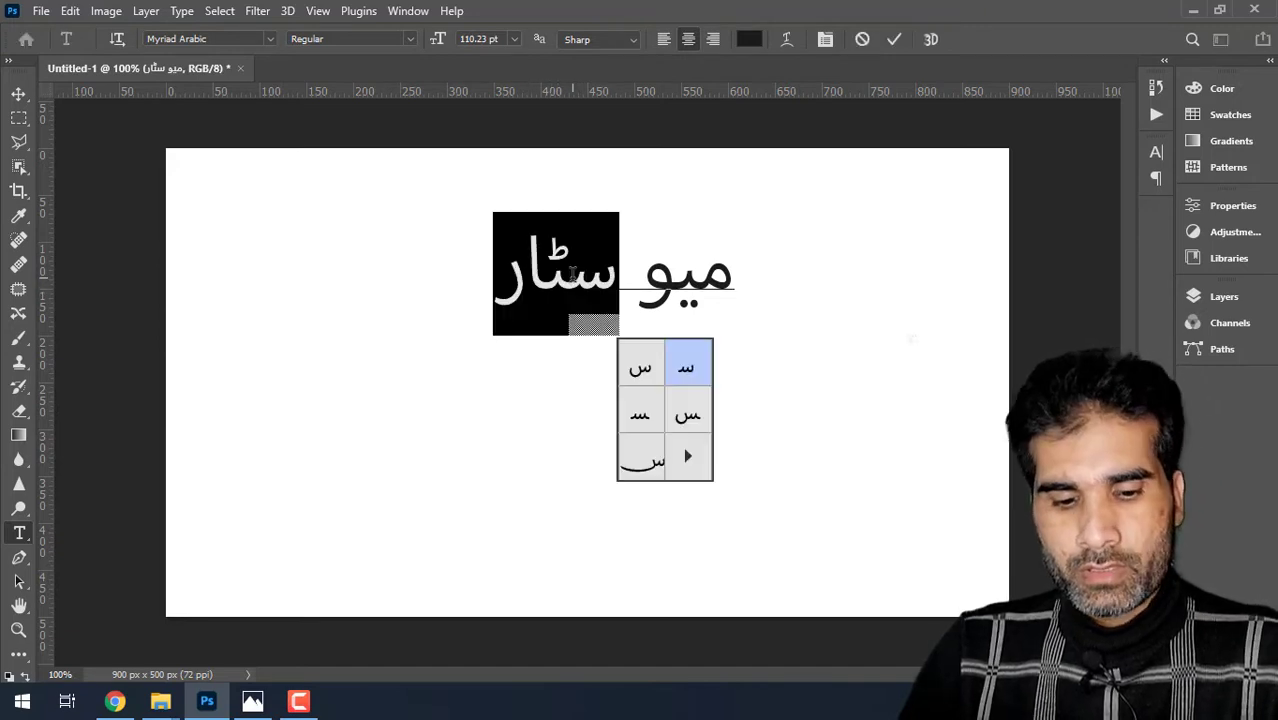
key(ctrl+a)
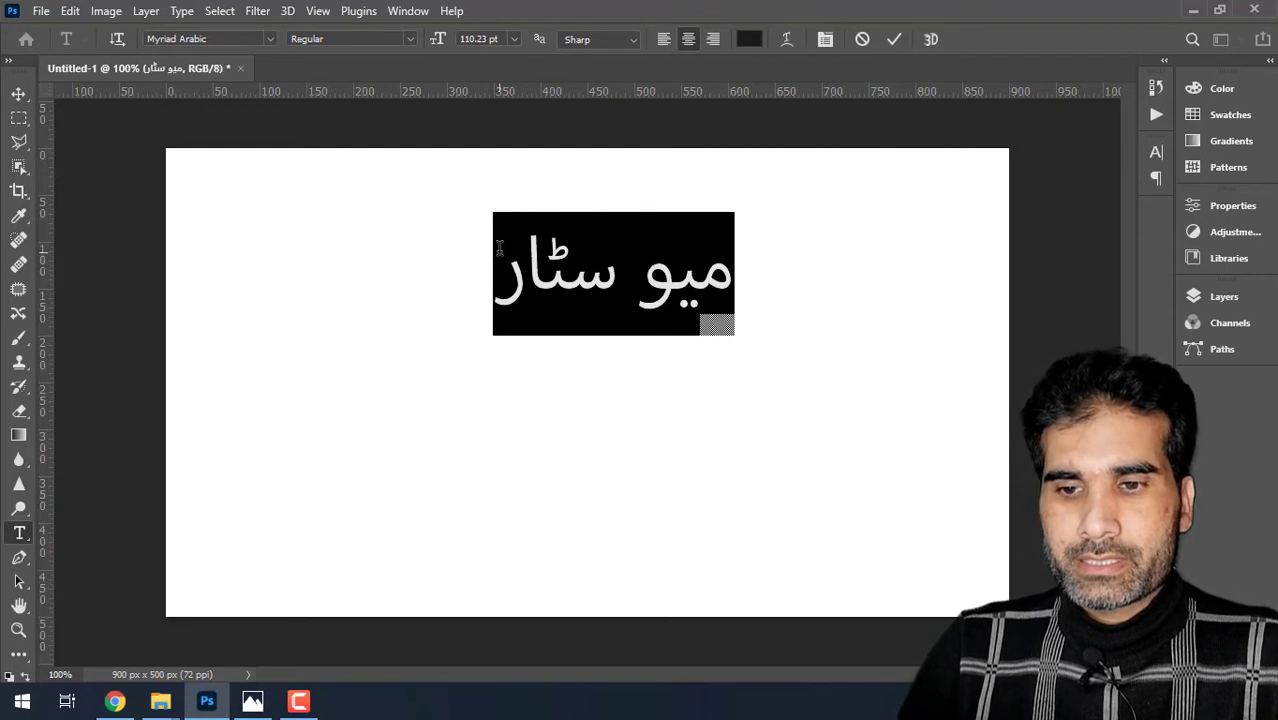
click(243, 42)
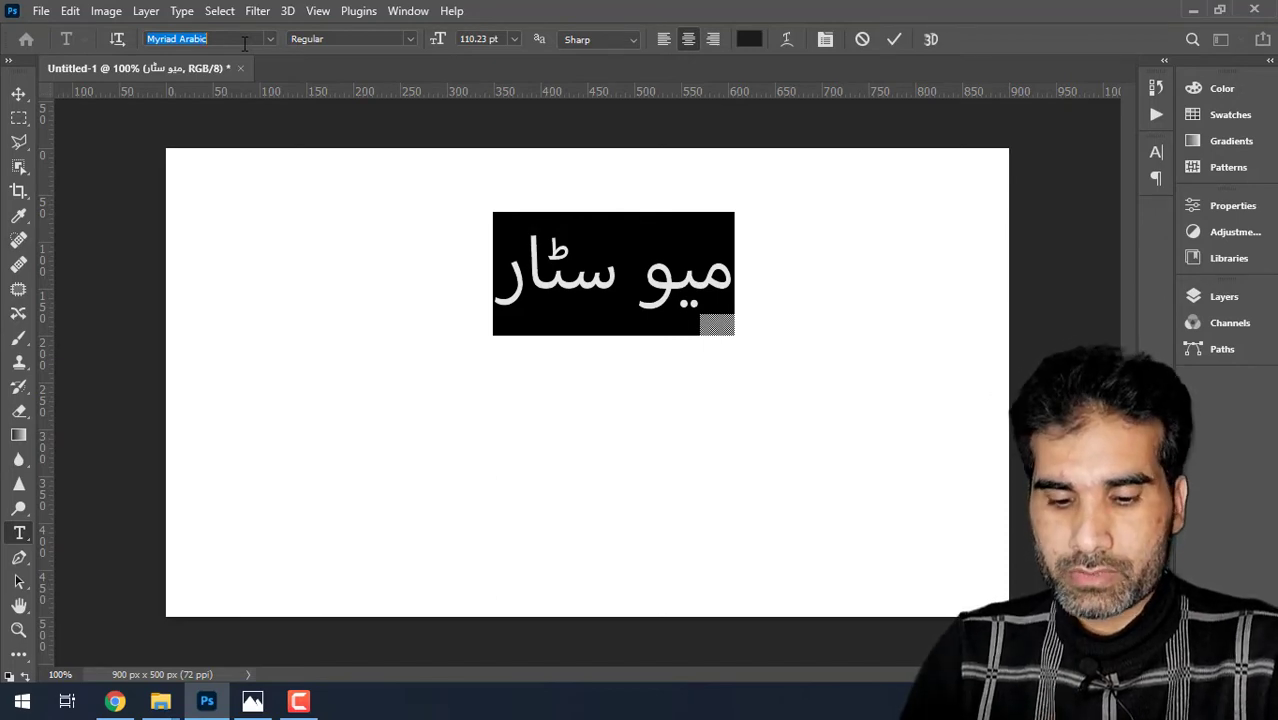
text(جا)
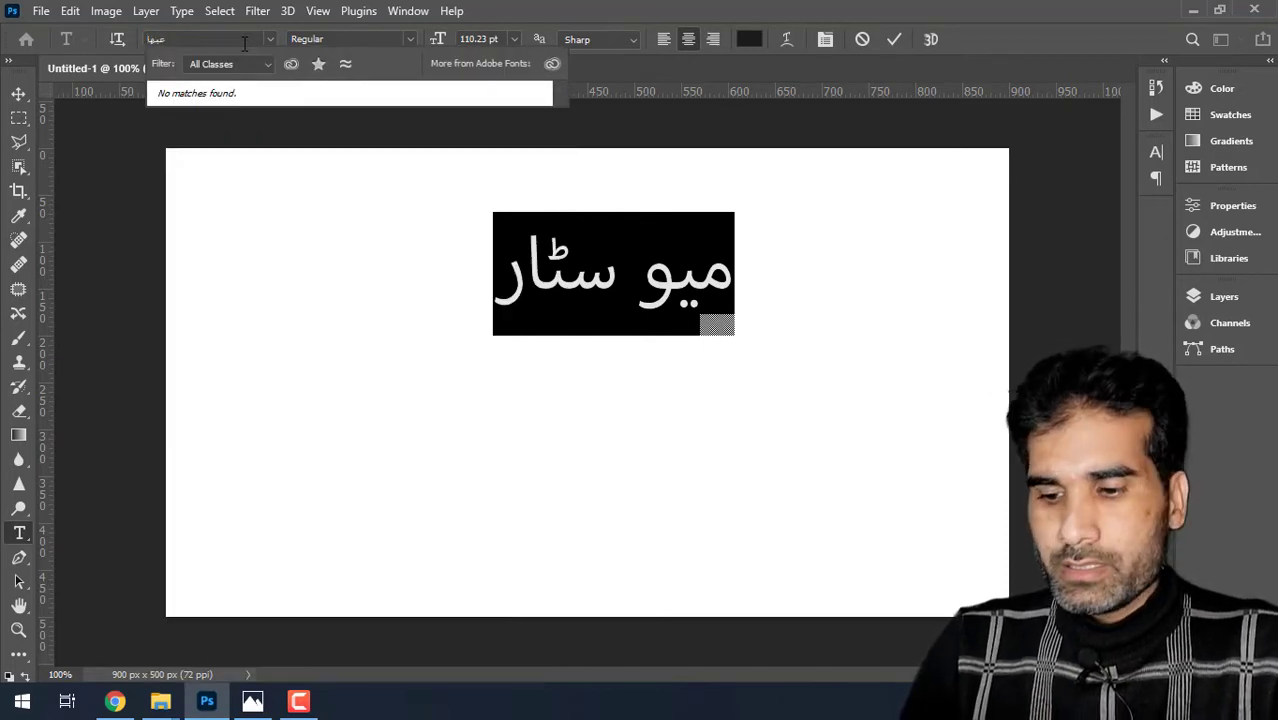
key(BackSpace)
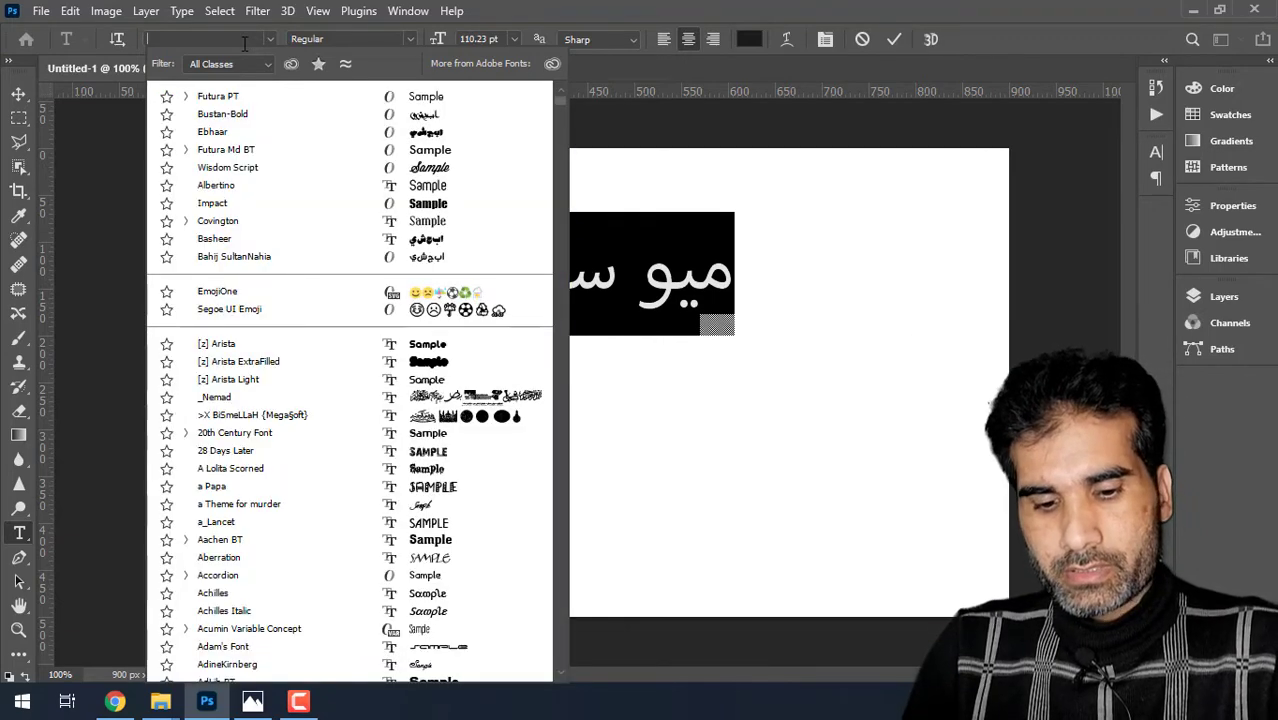
text(eb)
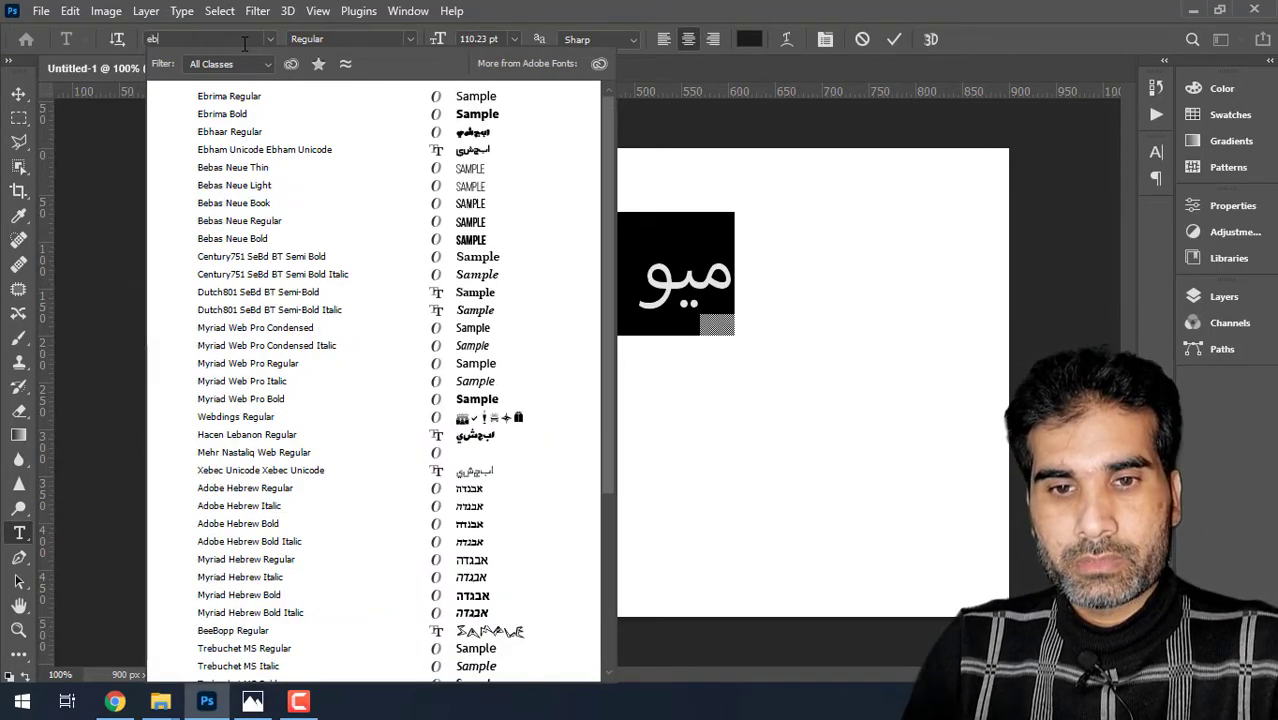
text(haar)
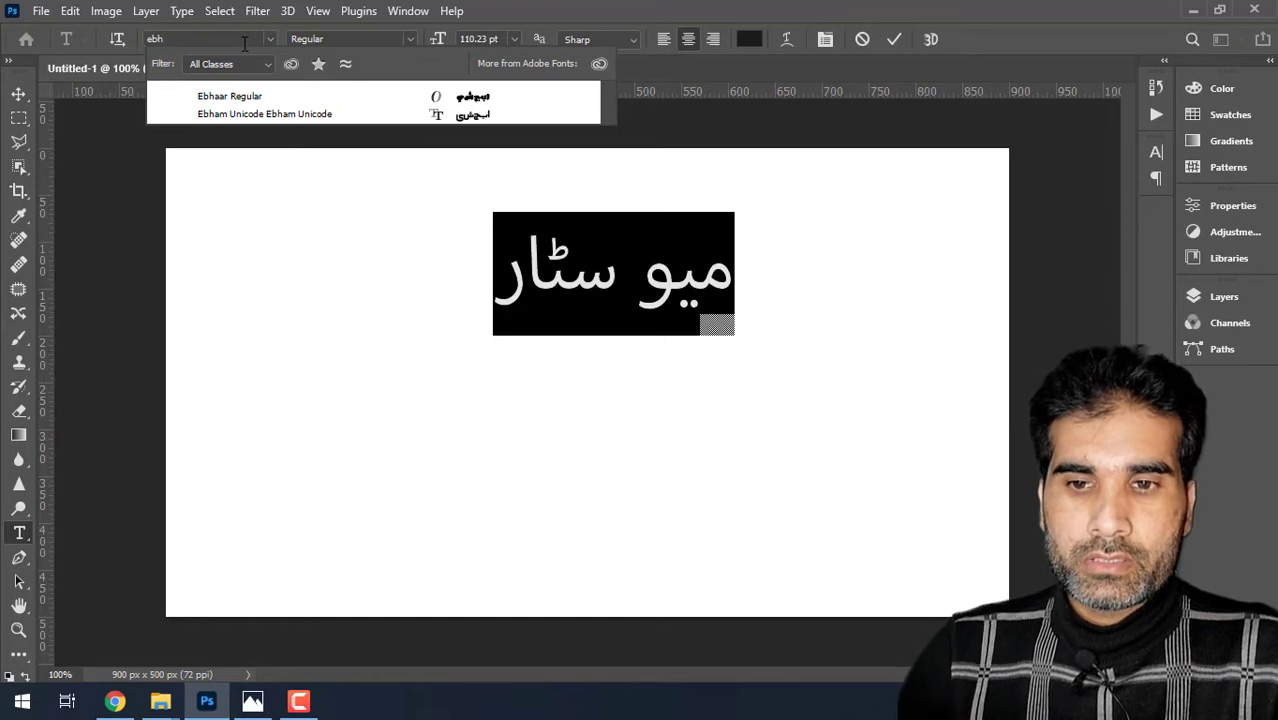
click(203, 96)
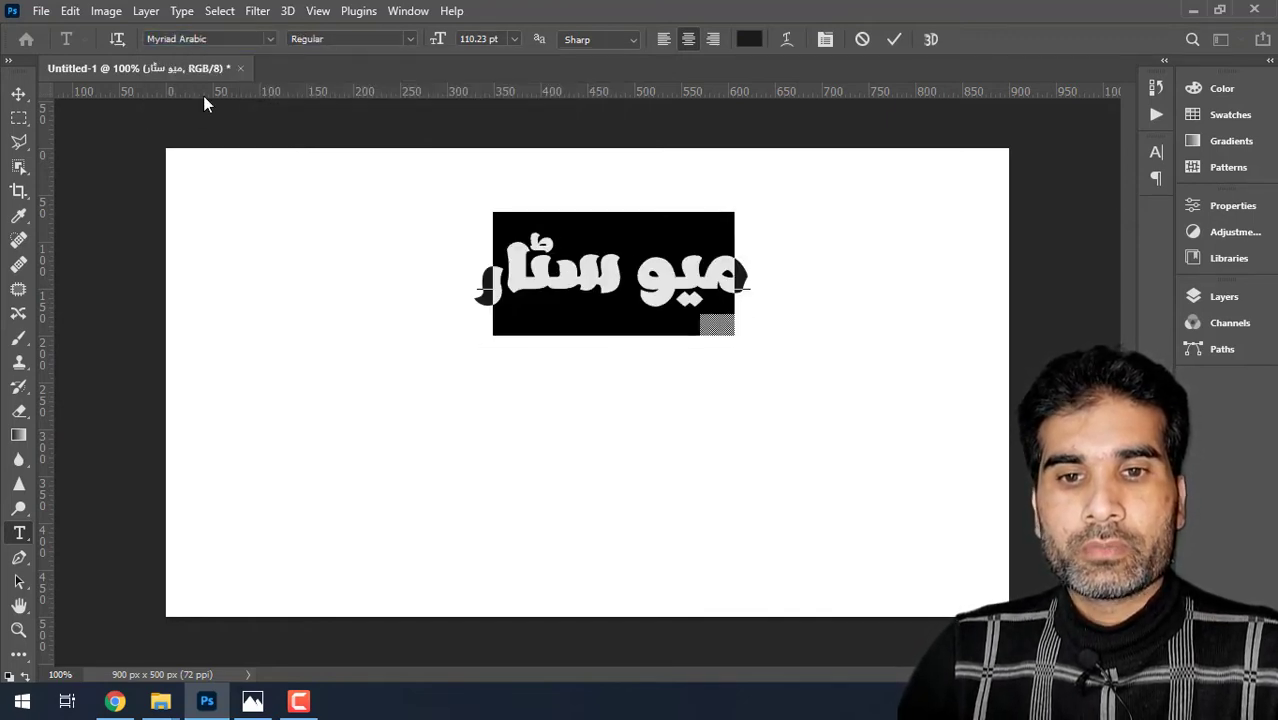
click(891, 46)
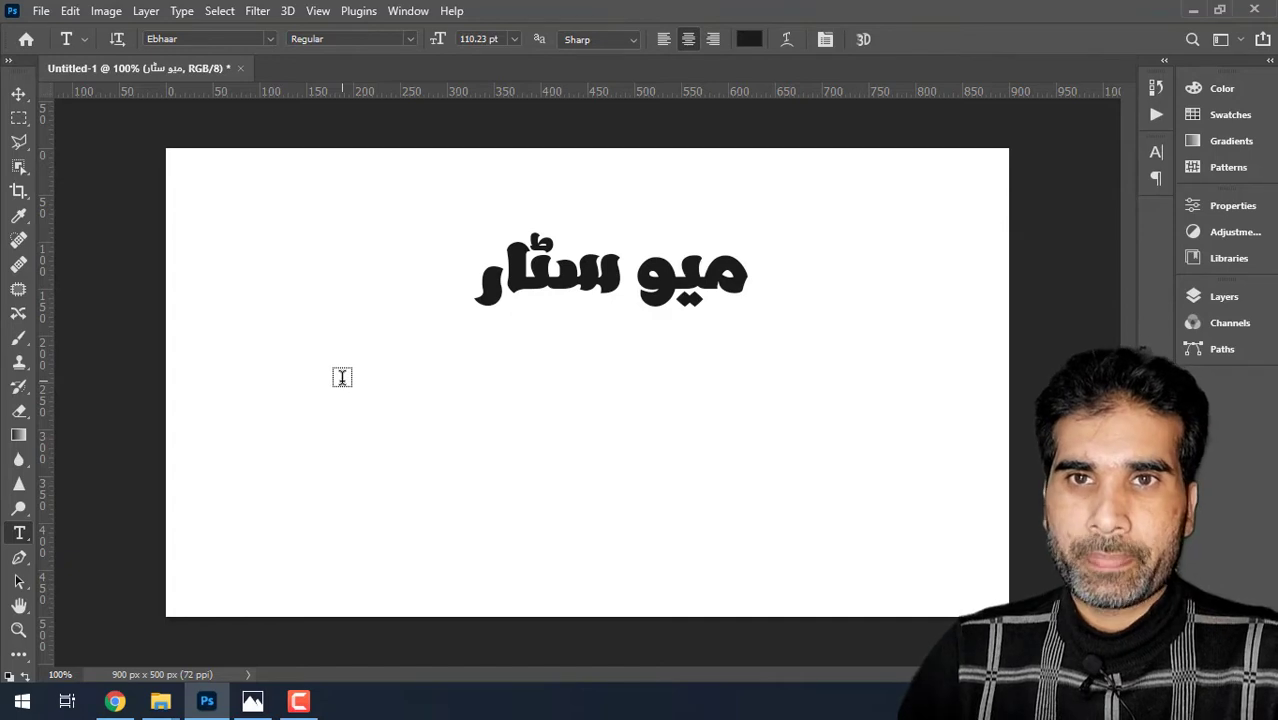
click(19, 94)
click(252, 703)
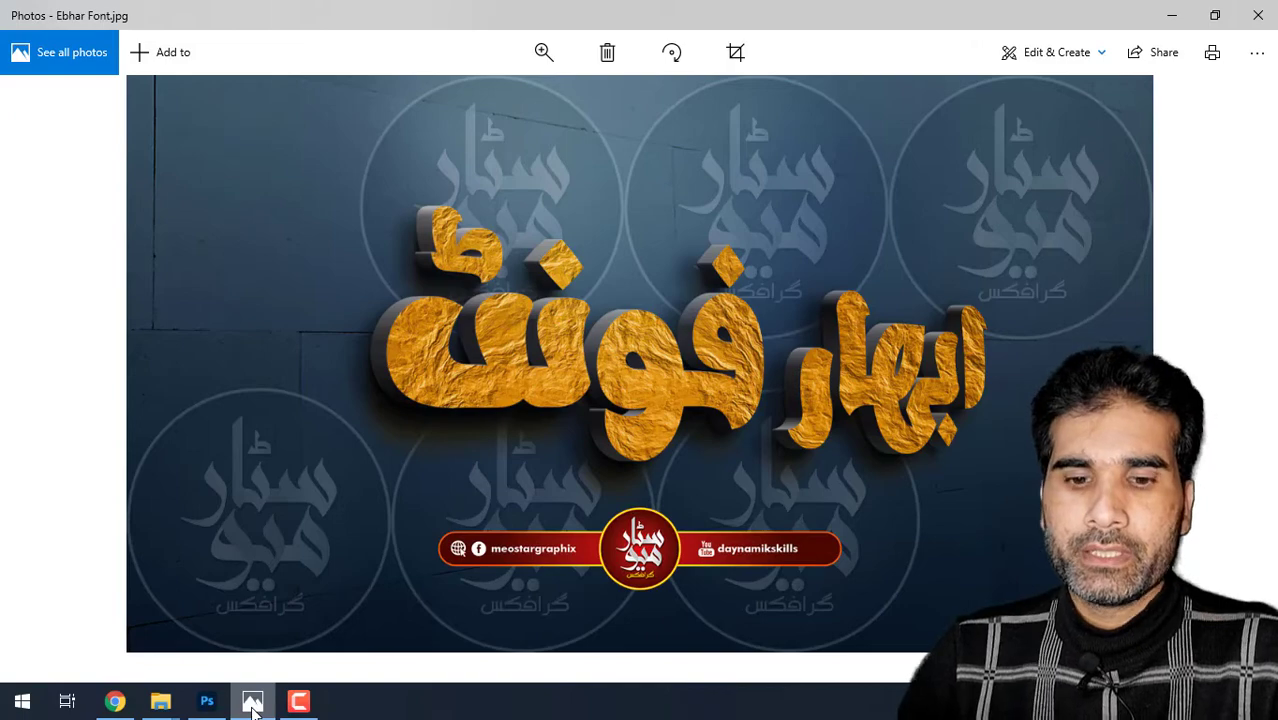
click(252, 706)
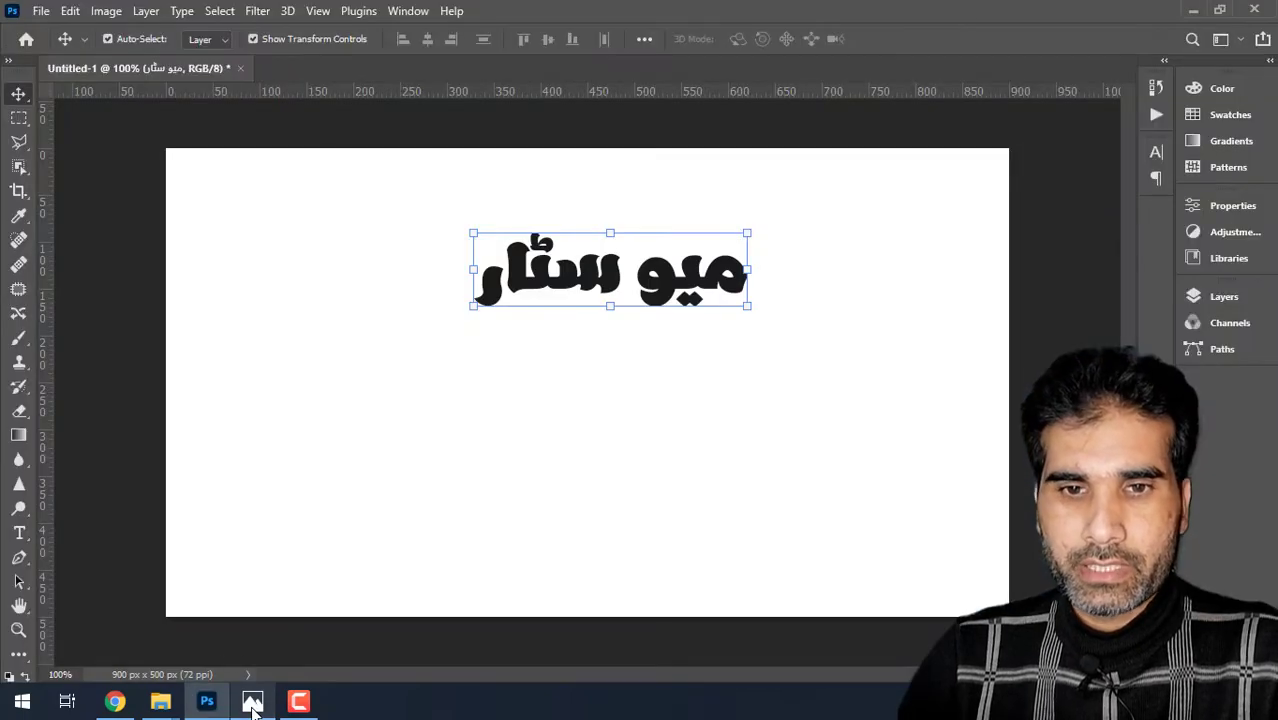
- Reopen 3D Wall Logo MockUp.psd from the recent files list
click(41, 11)
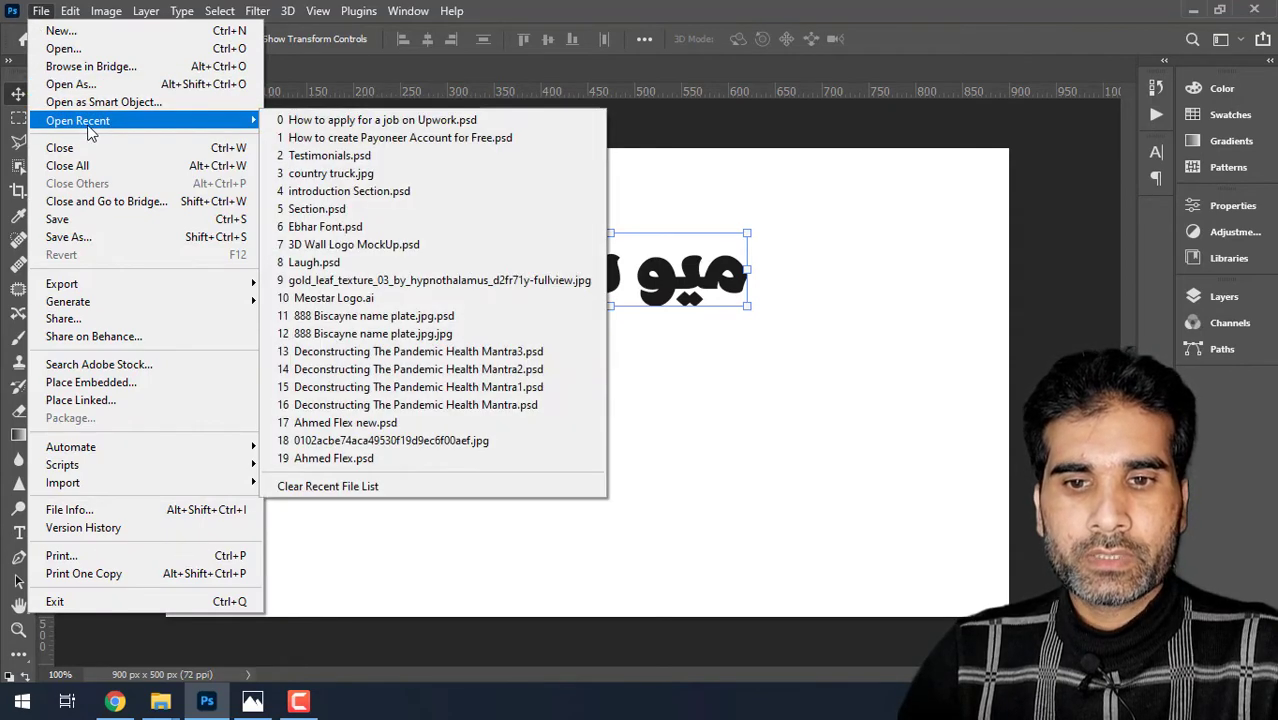
mouse_move(78, 120)
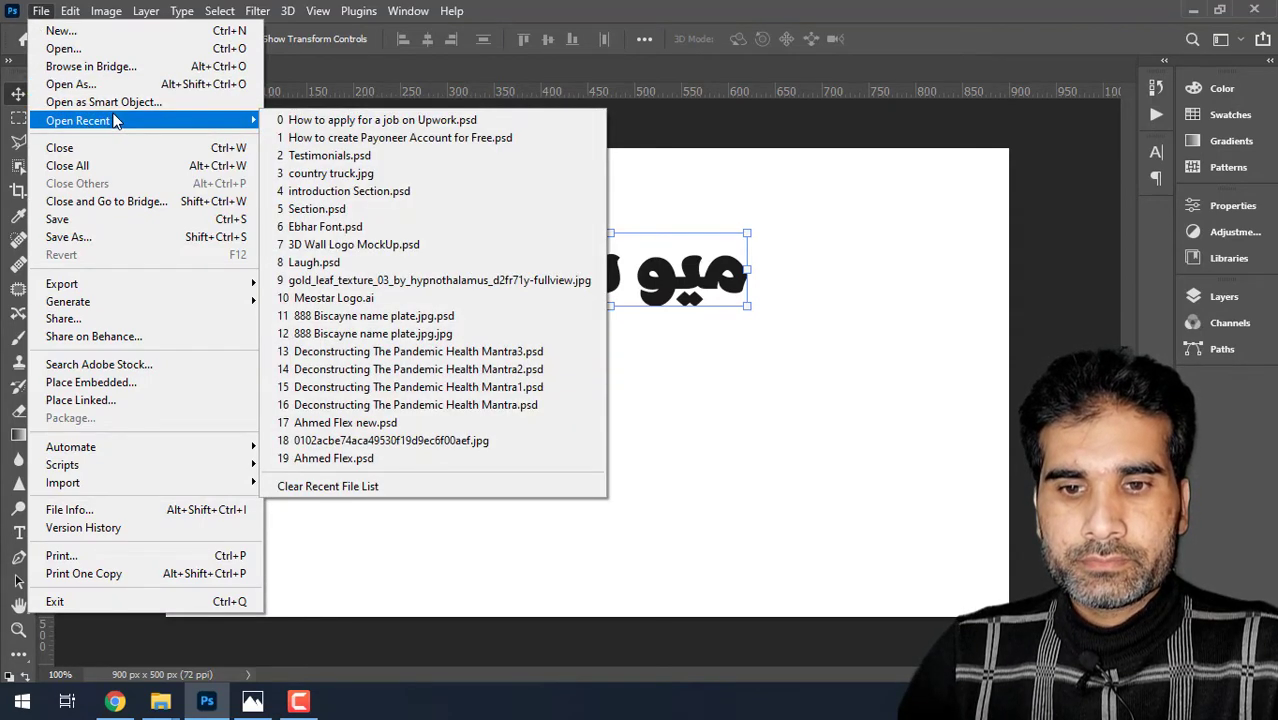
click(338, 250)
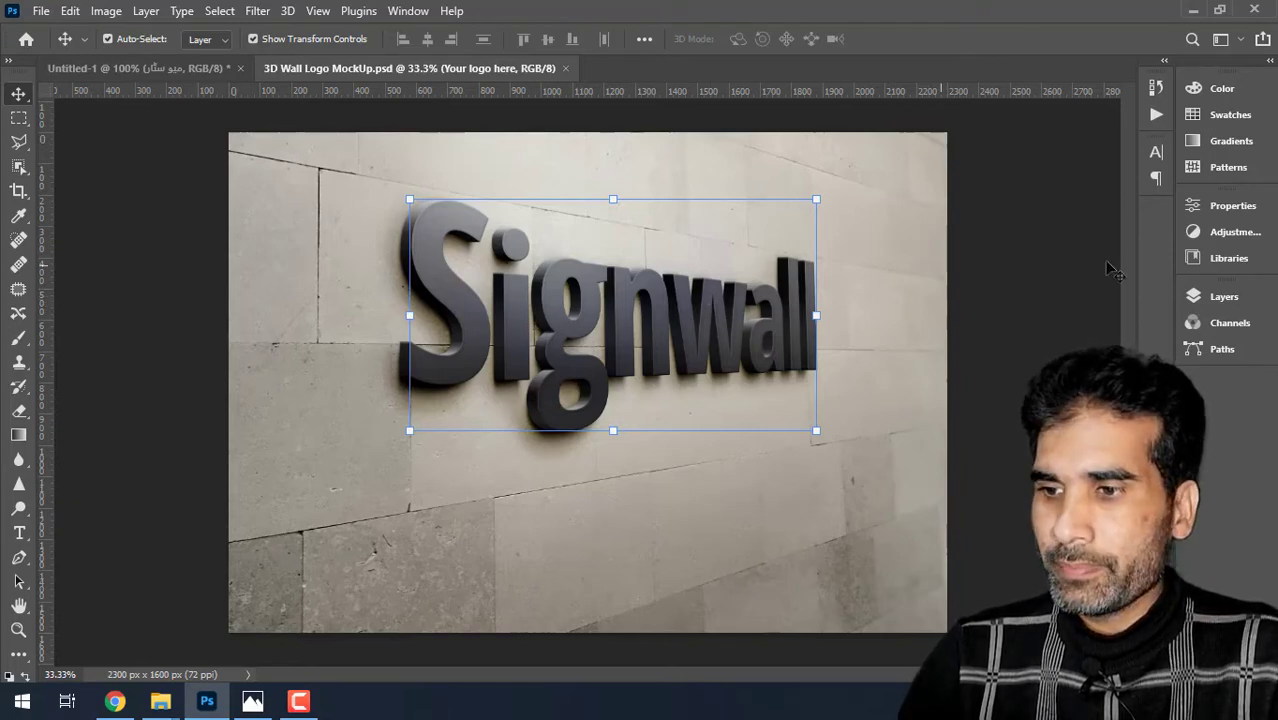
- Open the 'Your logo here' smart object as OurStore11.psb from the Layers panel
click(1216, 304)
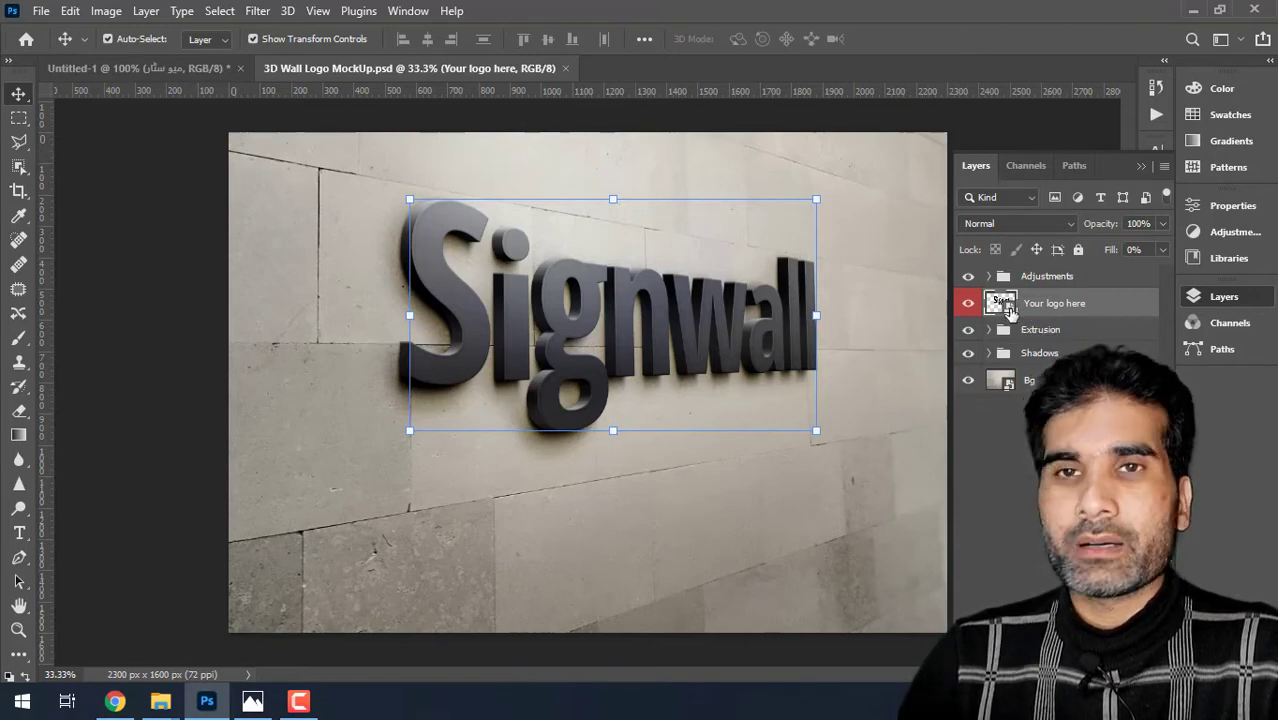
double_click(1002, 303)
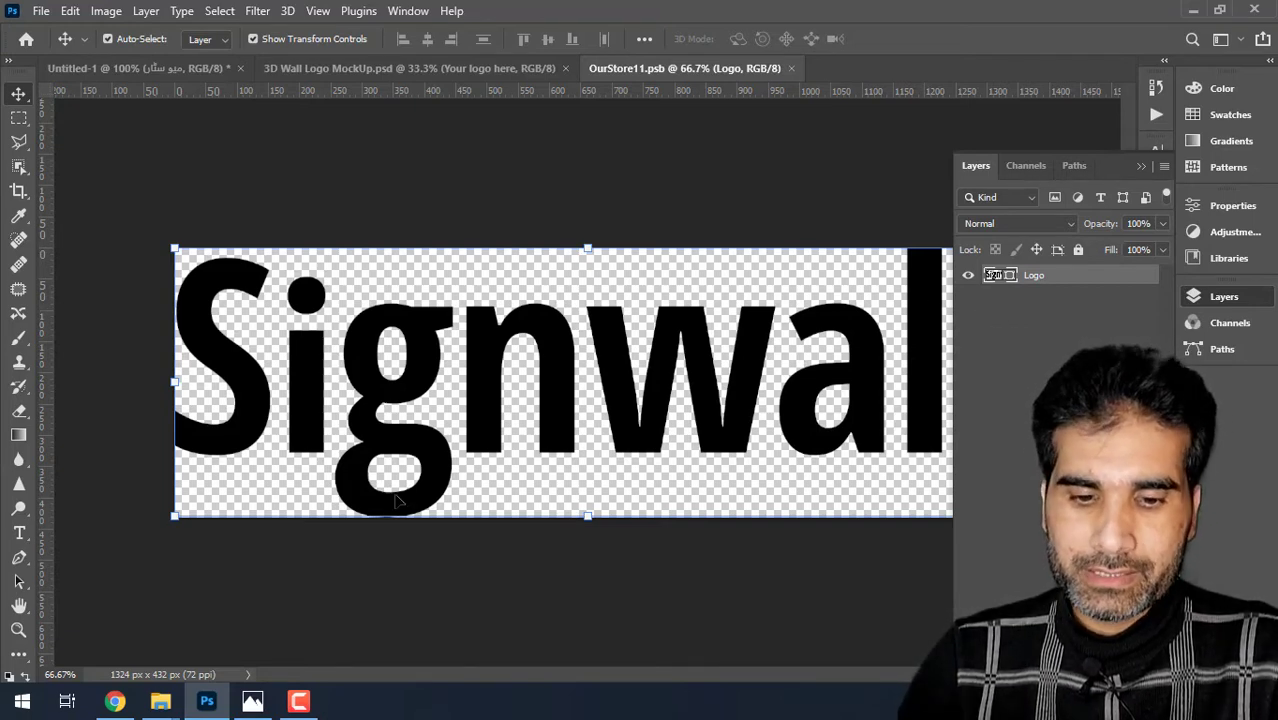
mouse_move(160, 701)
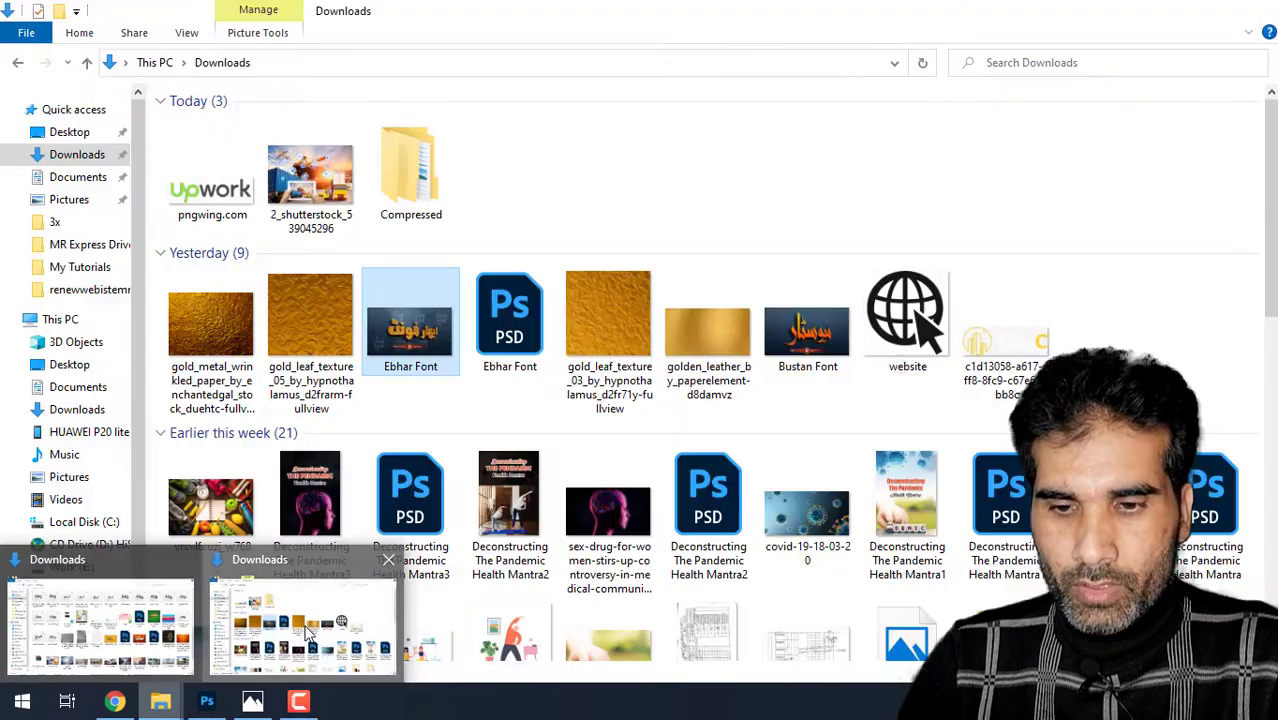
- Drag pngwing.com from Downloads into OurStore11.psb as a new Upwork layer
click(300, 620)
drag(905, 315, 268, 648)
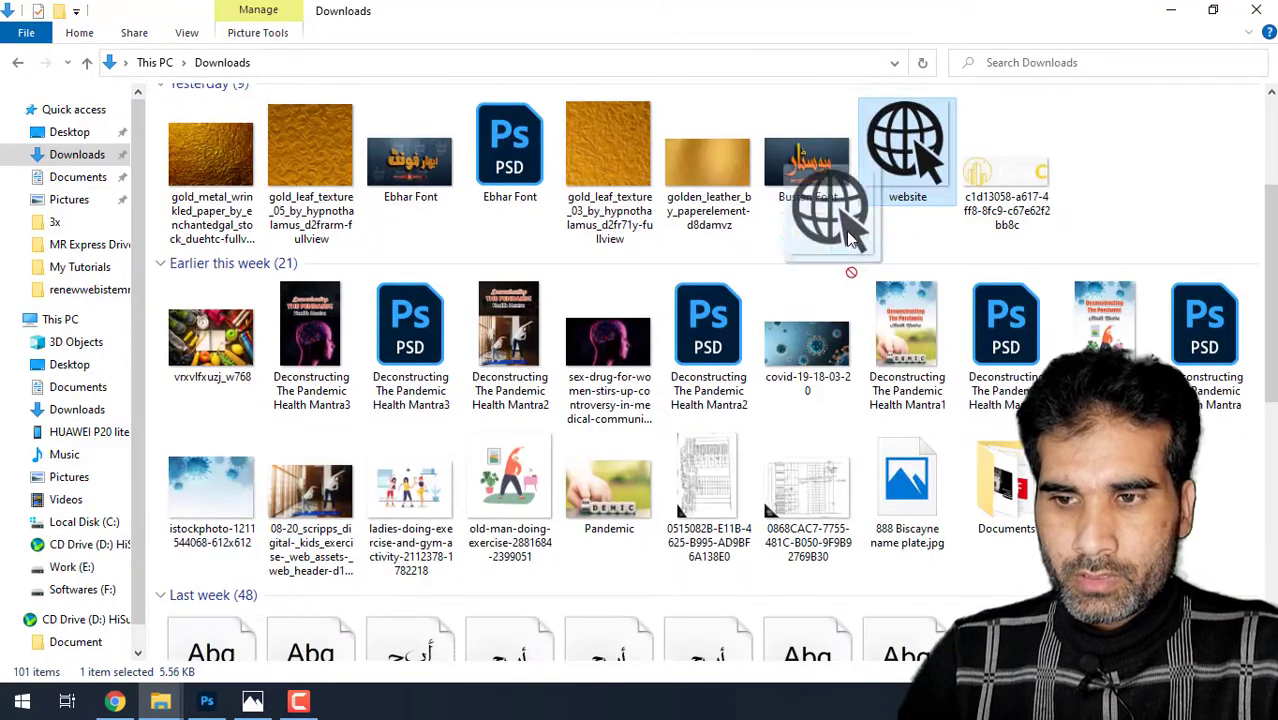
drag(268, 648, 890, 235)
mouse_move(250, 188)
mouse_down()
mouse_move(224, 708)
mouse_move(562, 399)
mouse_up()
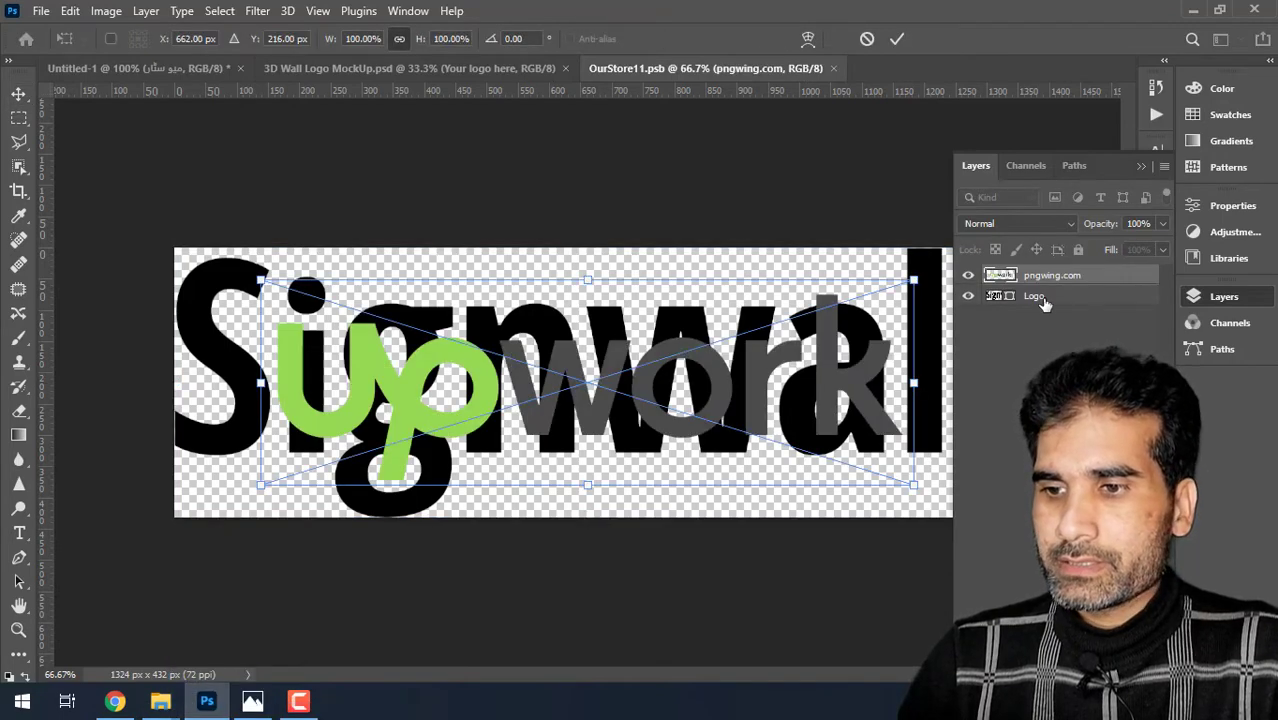
- Commit the placed Upwork image and delete the old Signwall Logo layer
click(1043, 301)
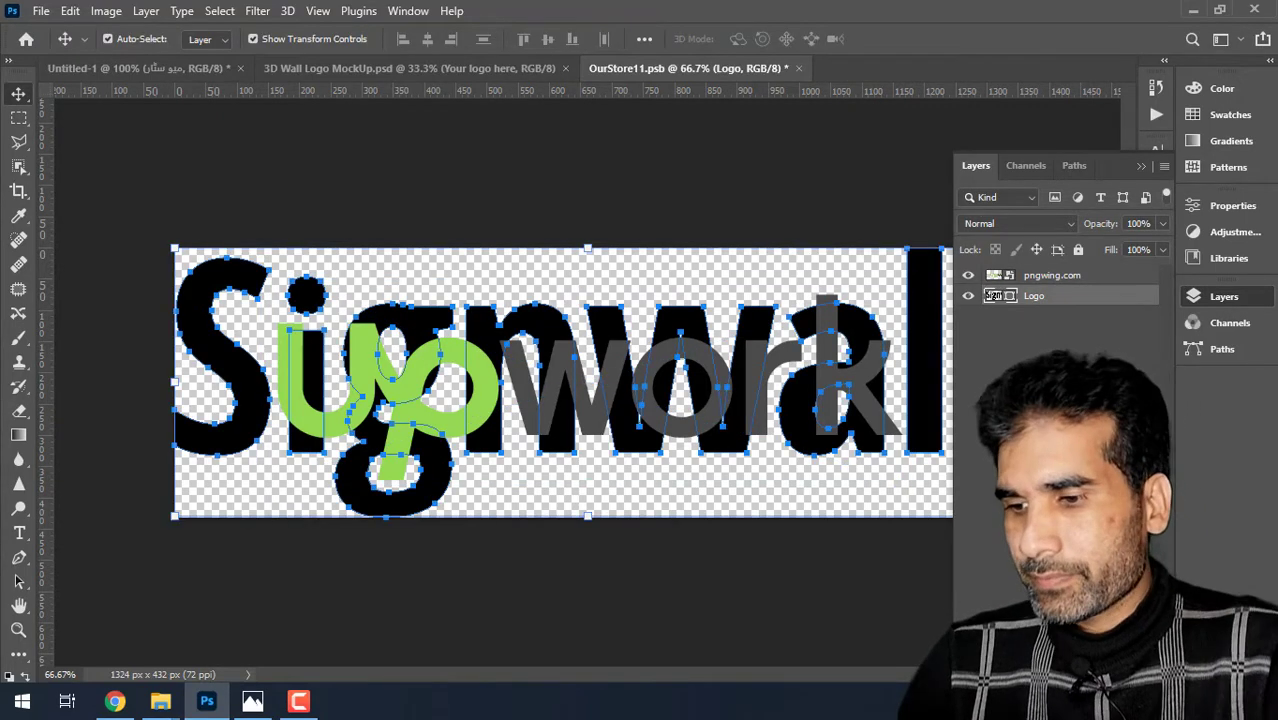
click(1146, 655)
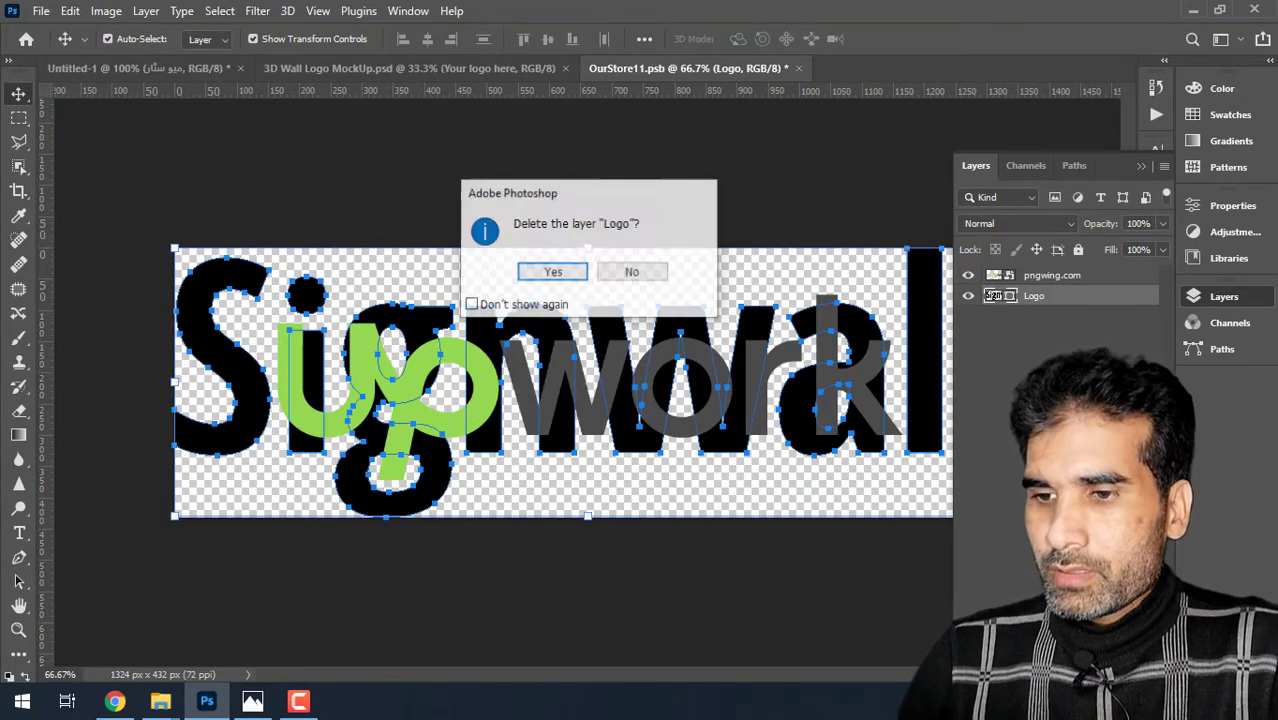
click(531, 272)
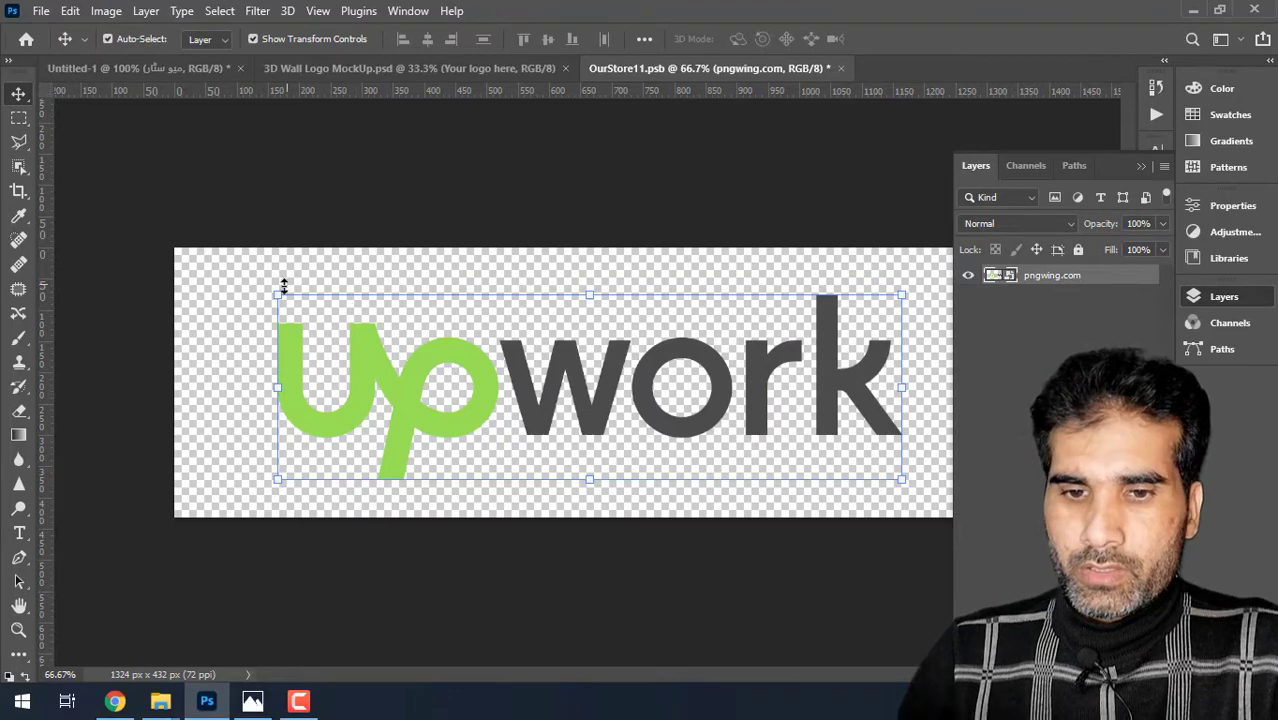
- Move the Upwork logo up-left and scale it to about 123% to fill the canvas
key(ctrl+t)
mouse_move(277, 289)
mouse_down()
mouse_move(224, 273)
mouse_move(211, 283)
mouse_up()
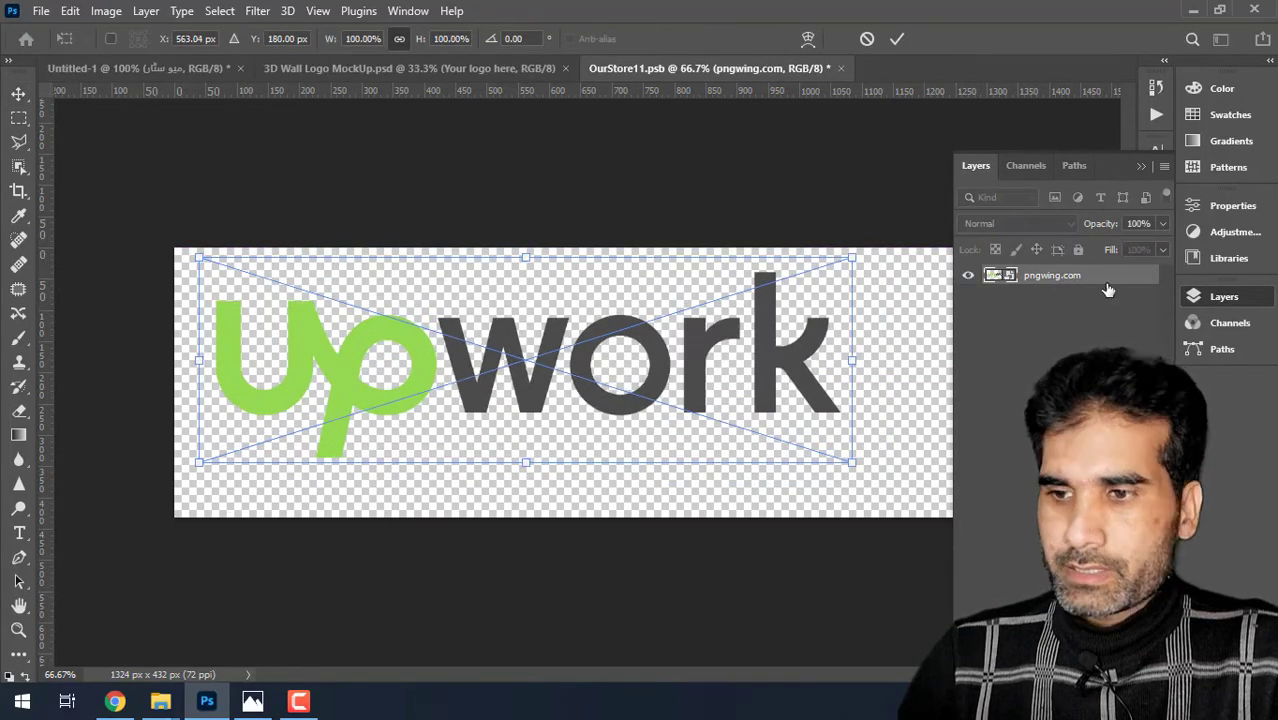
click(1136, 167)
mouse_move(848, 460)
mouse_down()
mouse_move(870, 485)
mouse_move(984, 494)
mouse_move(1004, 505)
mouse_move(988, 536)
mouse_up()
- Apply the Upwork logo scaling, then close and save OurStore11.psb back into the mockup
click(900, 40)
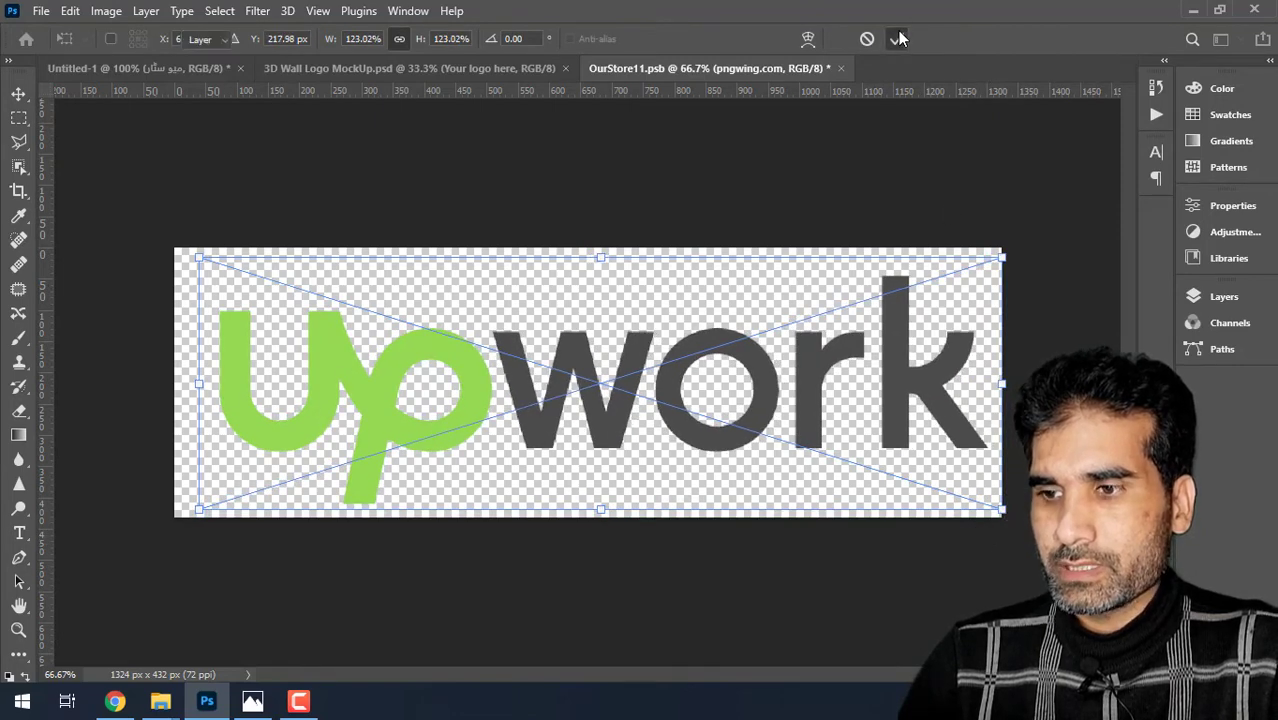
click(1224, 296)
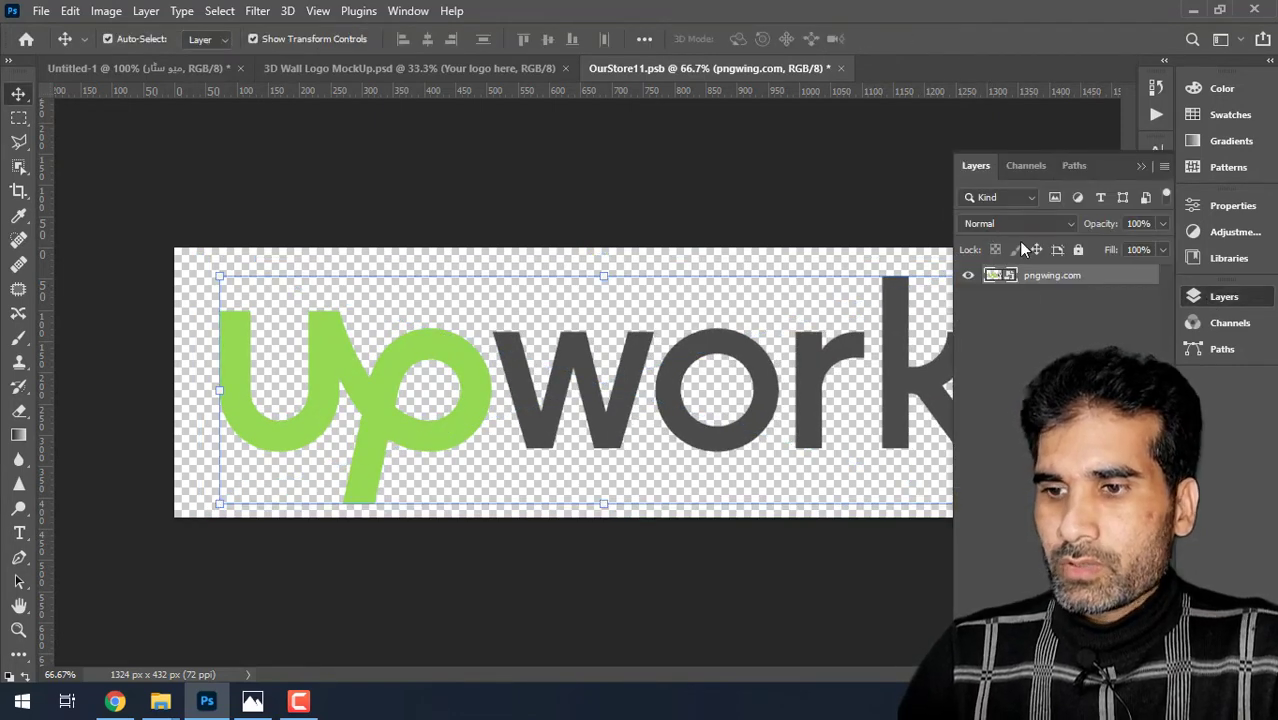
click(840, 69)
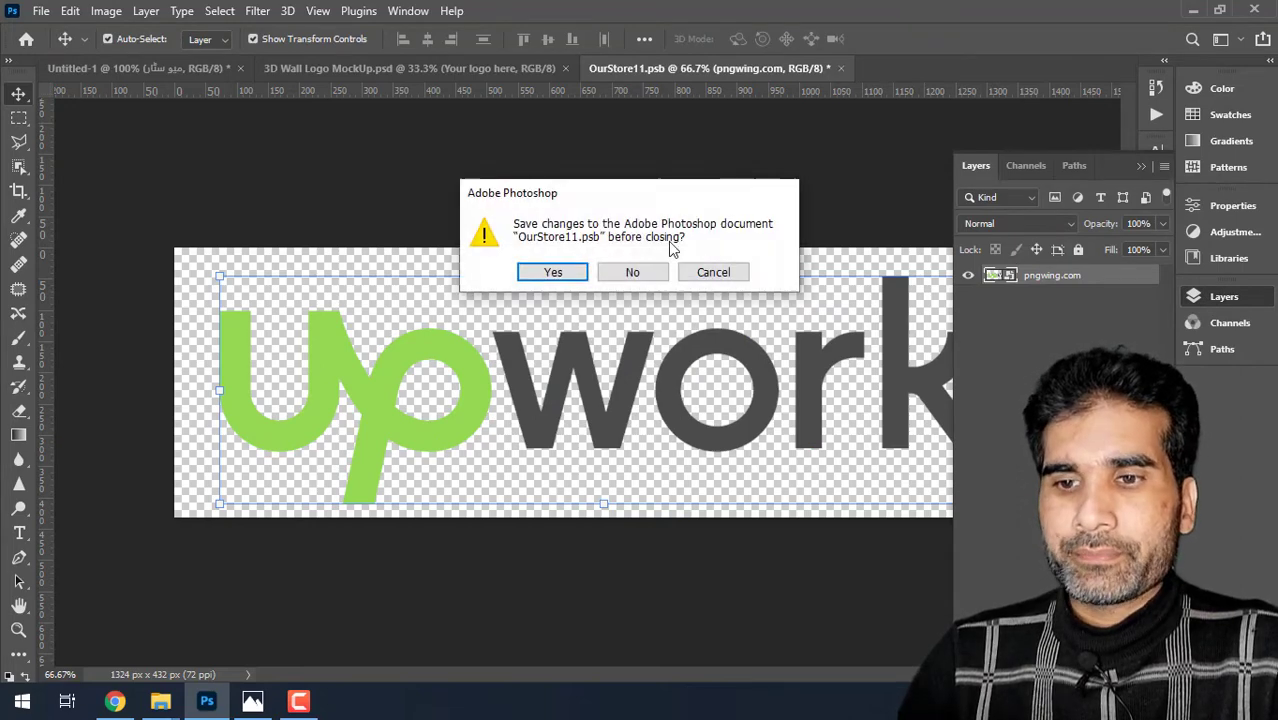
click(582, 274)
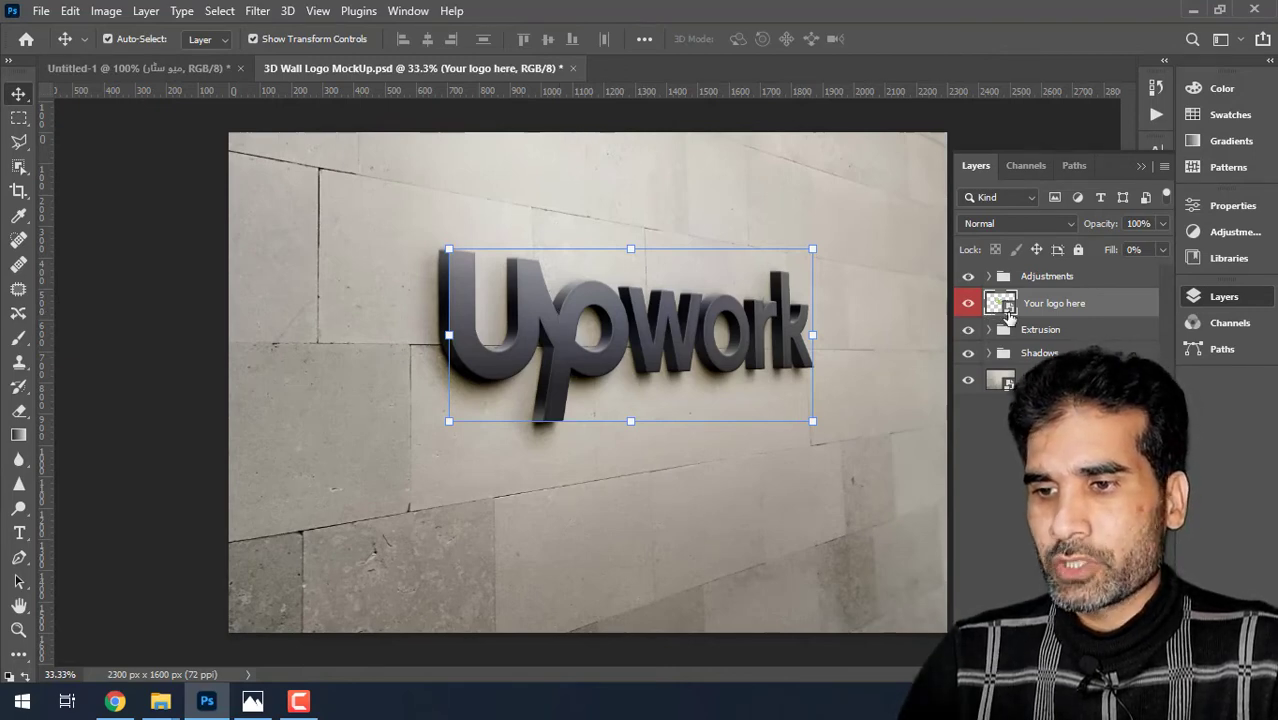
- Reopen the 'Your logo here' smart object and glance at the Ebhar Font reference image
double_click(1001, 304)
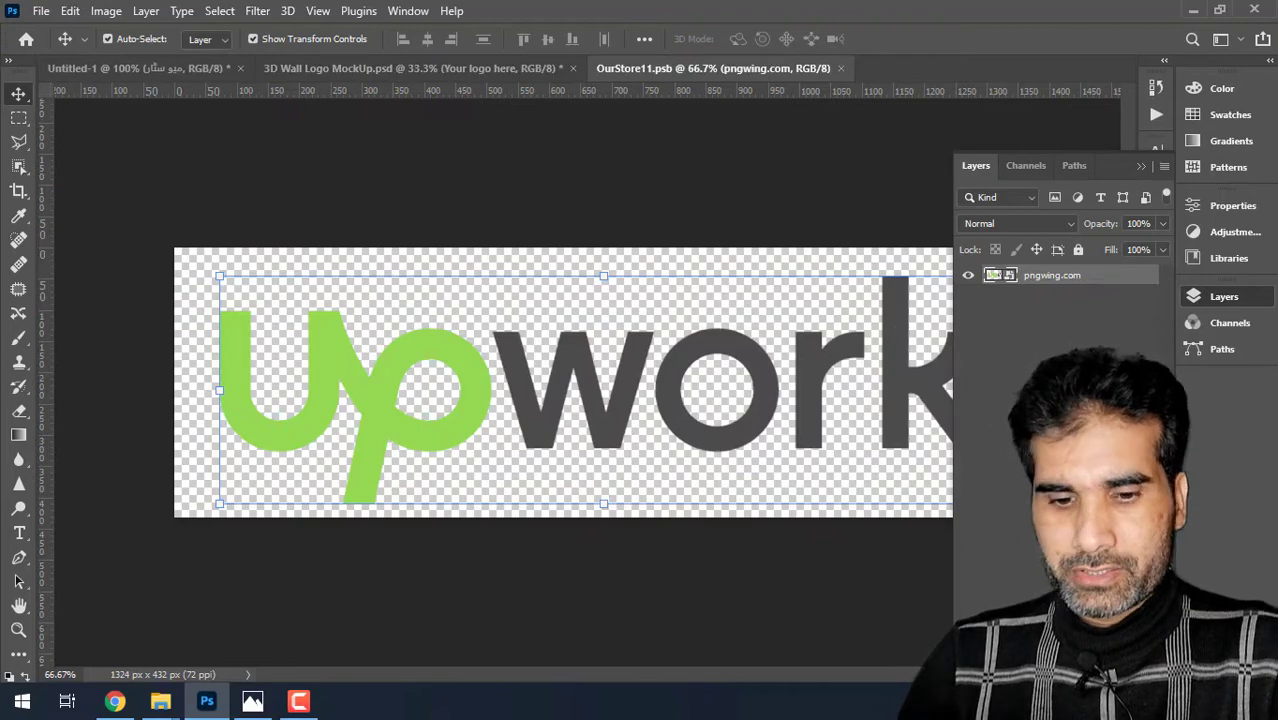
click(264, 703)
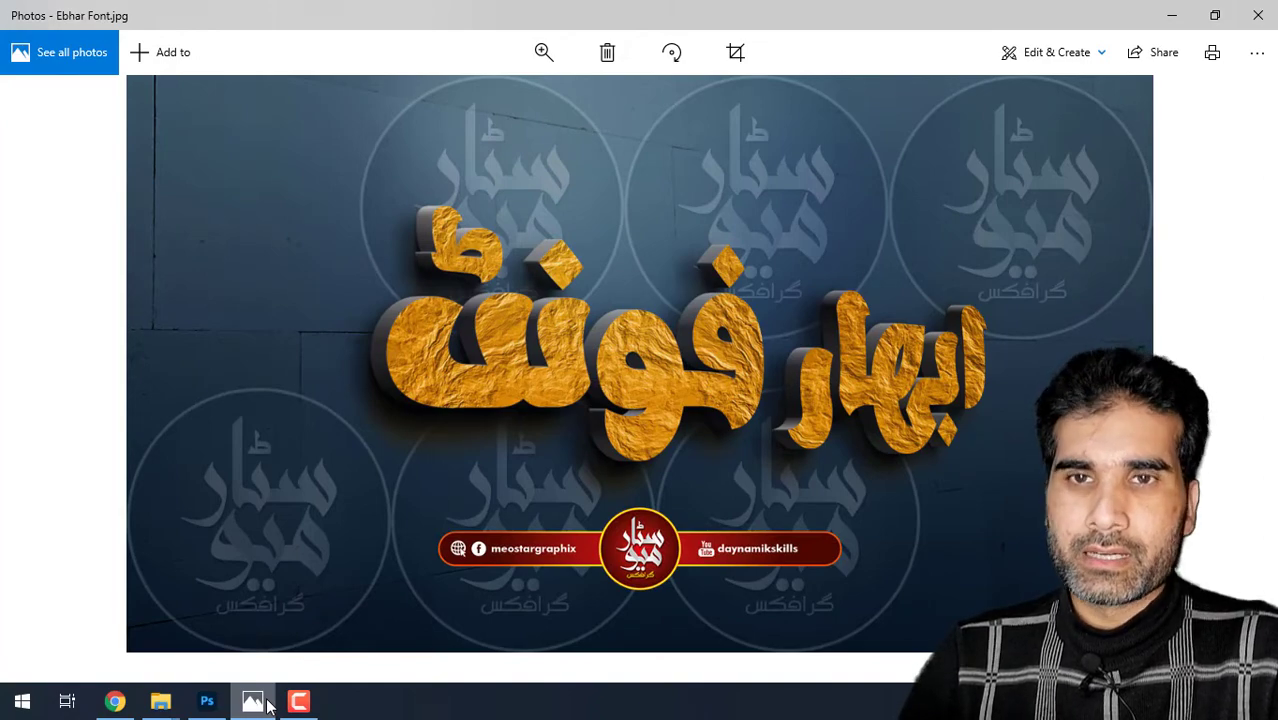
click(264, 703)
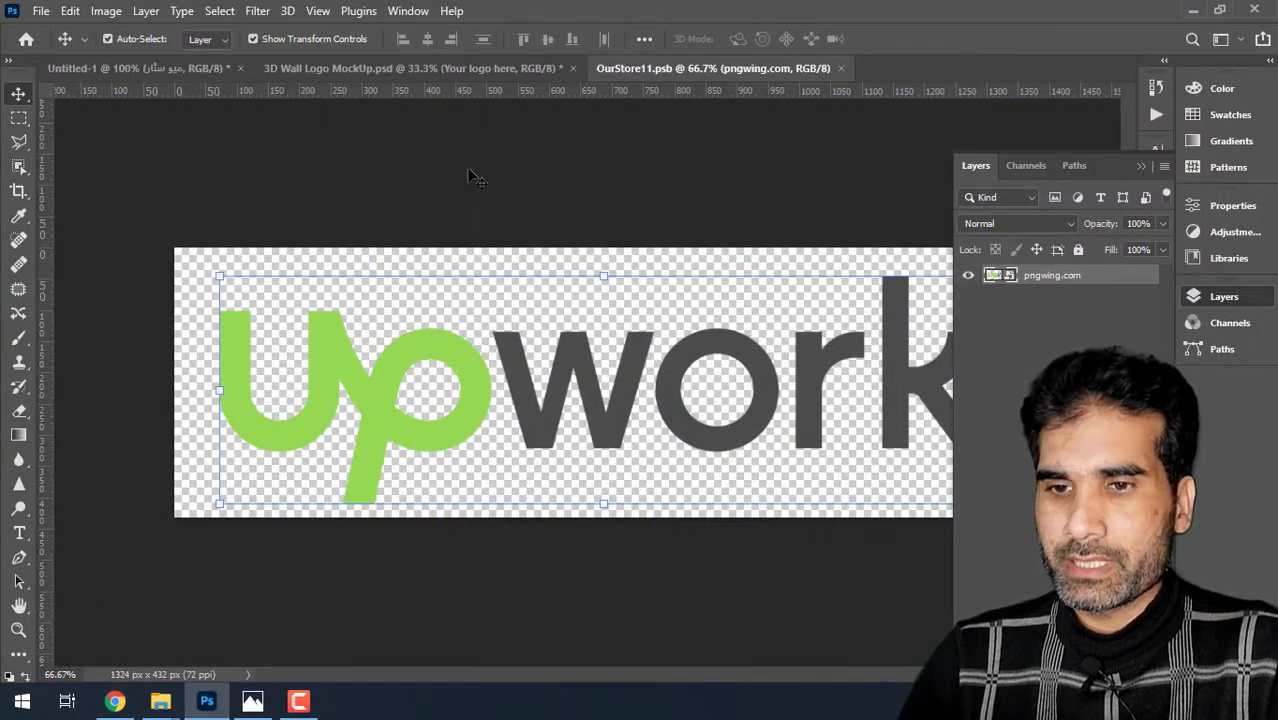
- Copy the Urdu text layer into OurStore11.psb and delete the pngwing.com Upwork layer
click(175, 67)
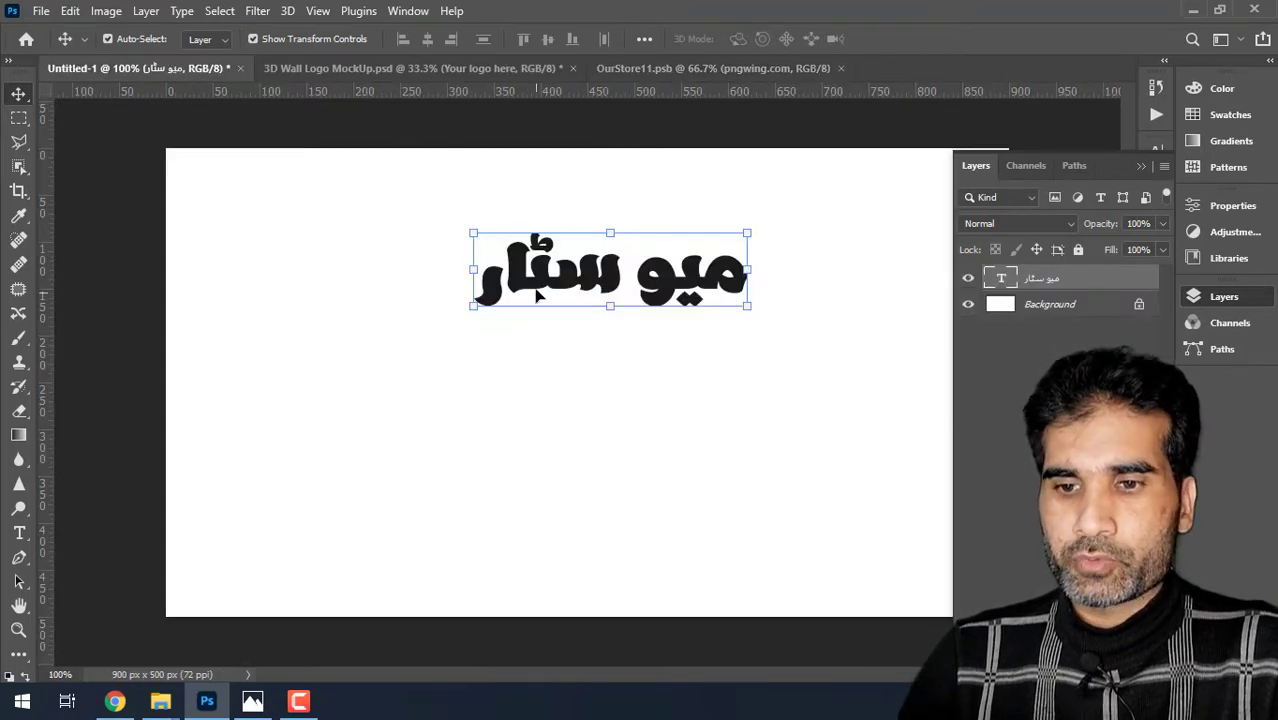
mouse_move(571, 235)
mouse_down()
mouse_move(641, 216)
mouse_move(577, 368)
mouse_up()
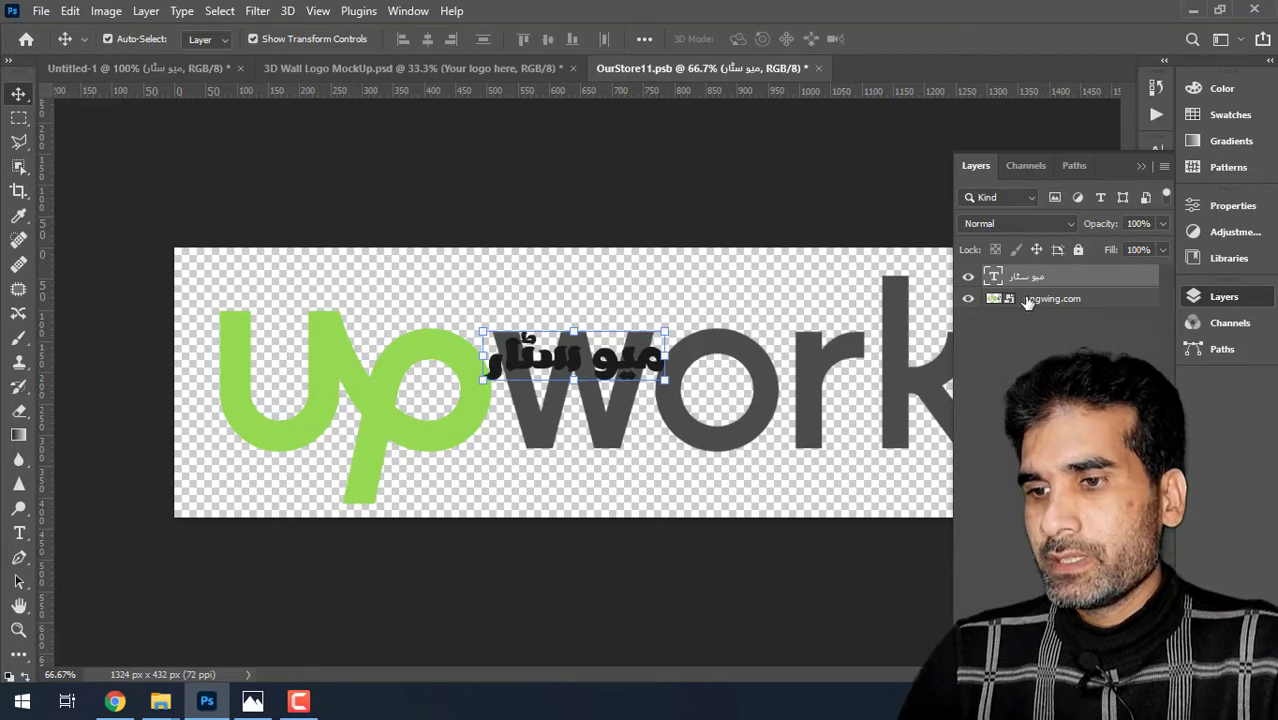
click(1010, 298)
click(1145, 655)
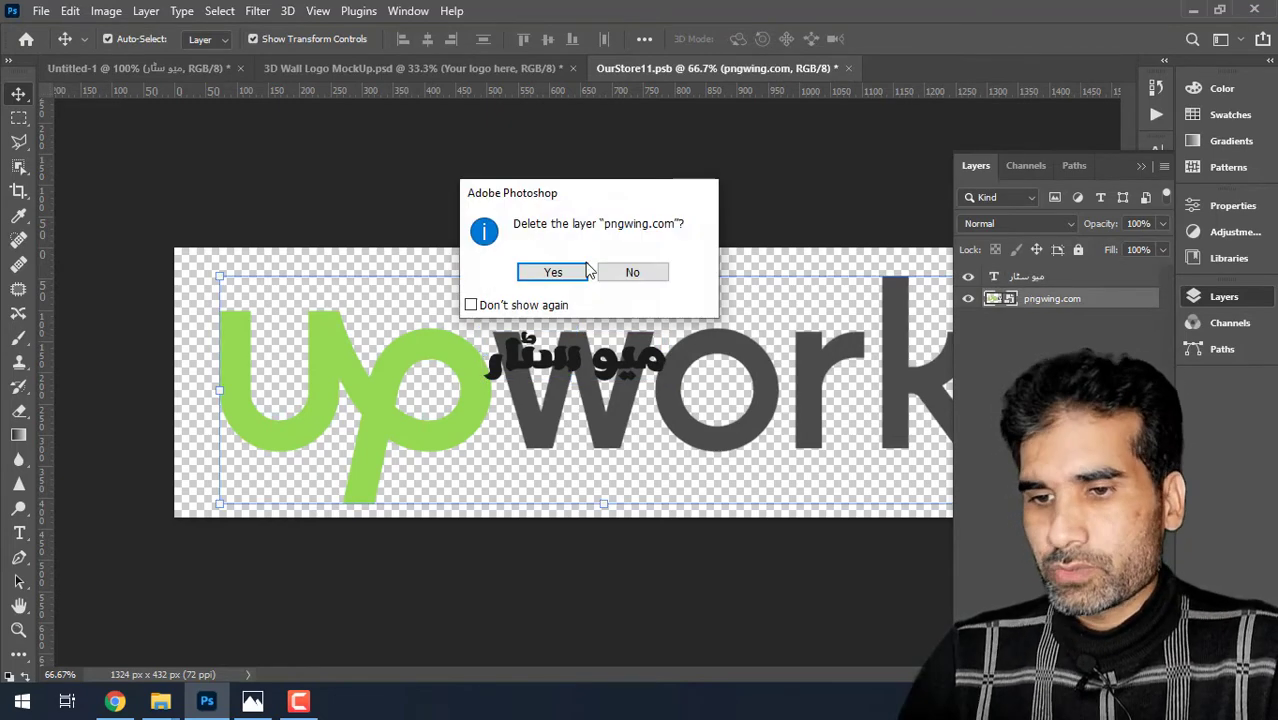
click(556, 274)
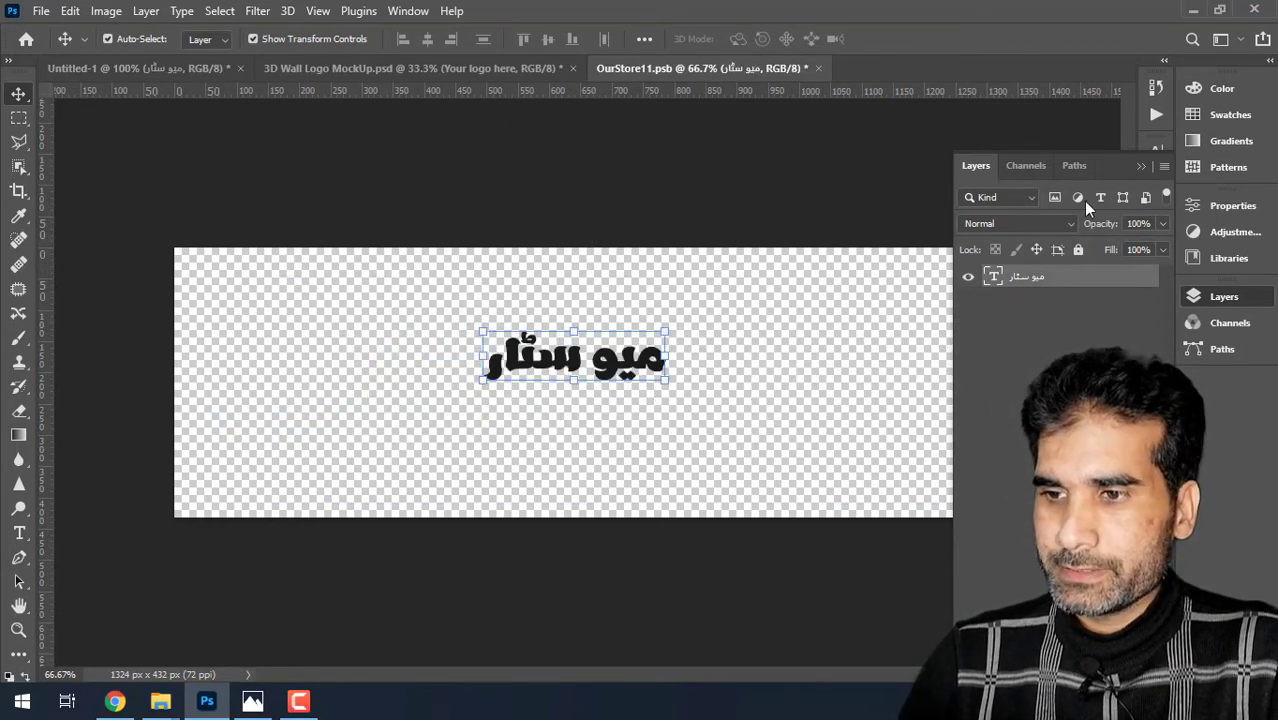
click(1141, 165)
- Scale the Urdu text to span the canvas, centre it, then close and save the smart object
key(ctrl+t)
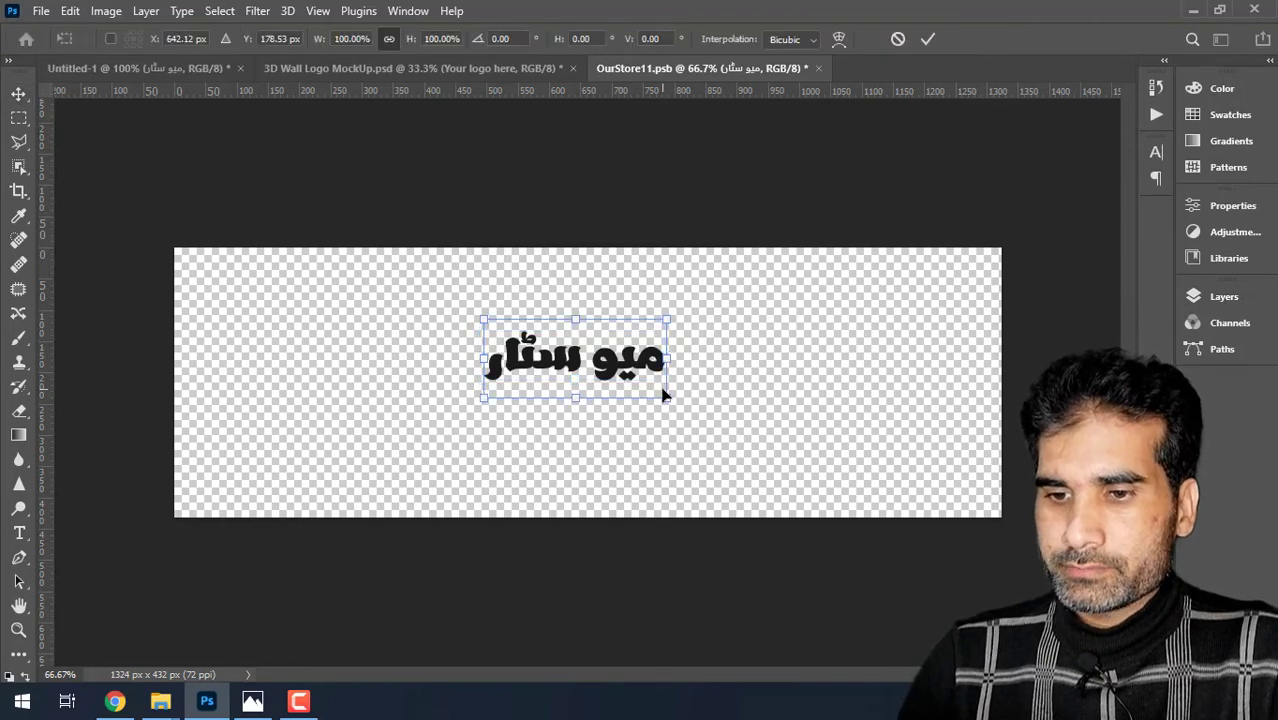
mouse_move(666, 381)
mouse_down()
mouse_move(782, 470)
mouse_move(960, 527)
mouse_up()
drag(498, 317, 194, 192)
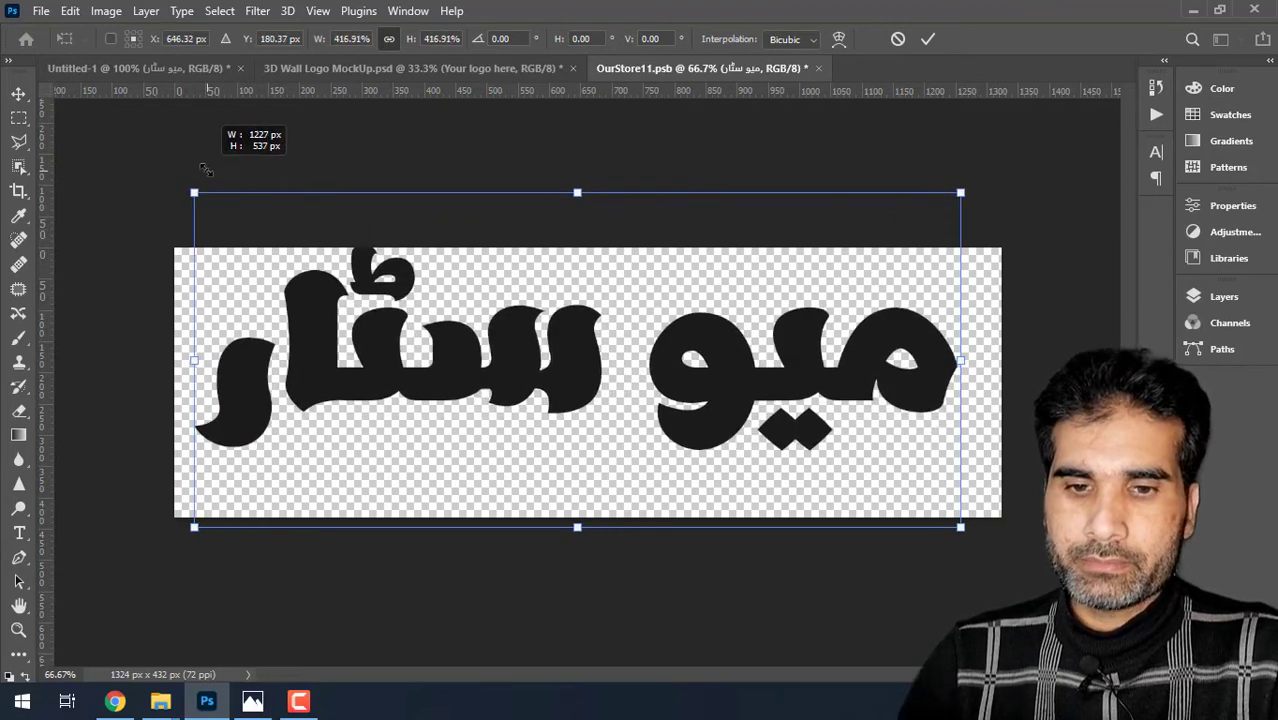
drag(540, 330, 550, 371)
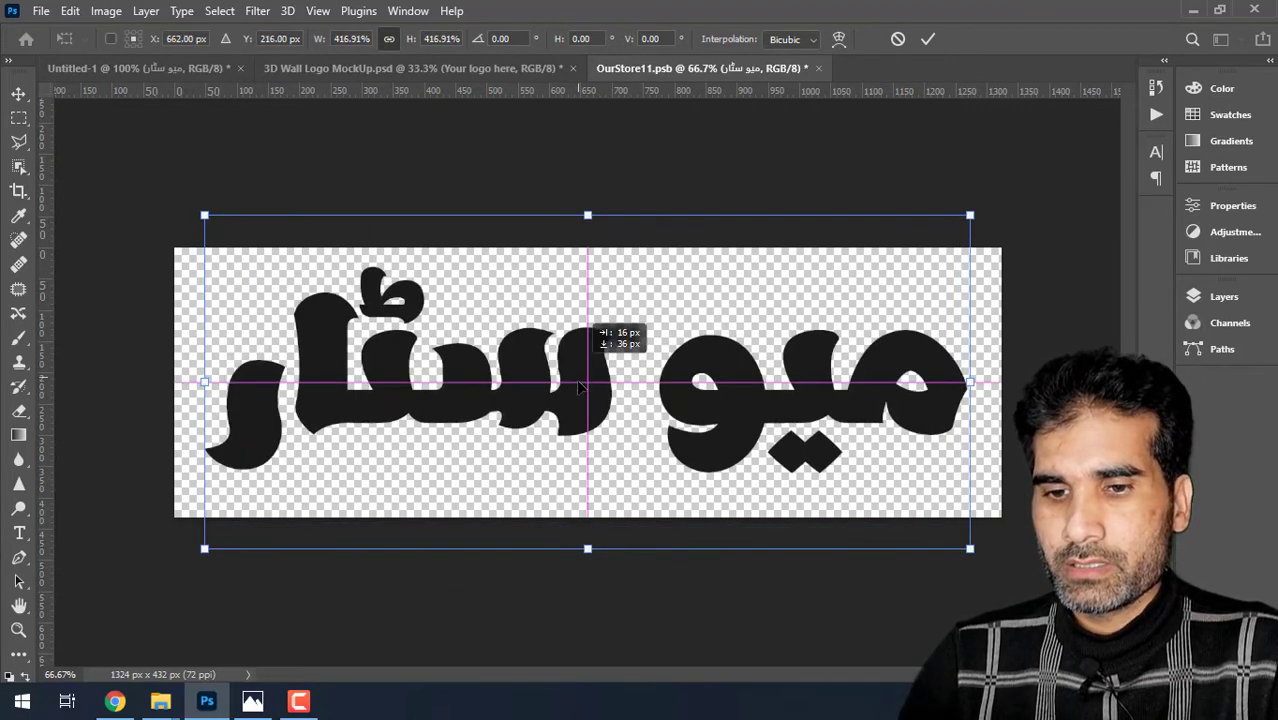
click(926, 40)
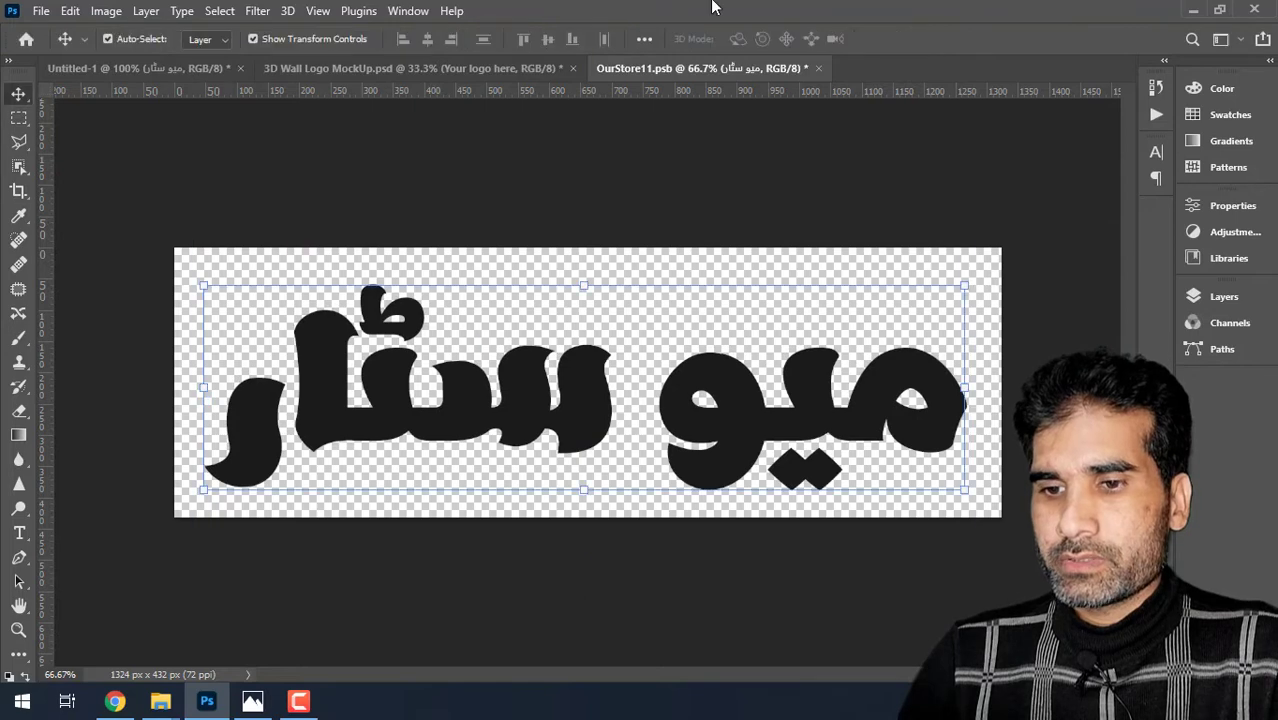
click(819, 68)
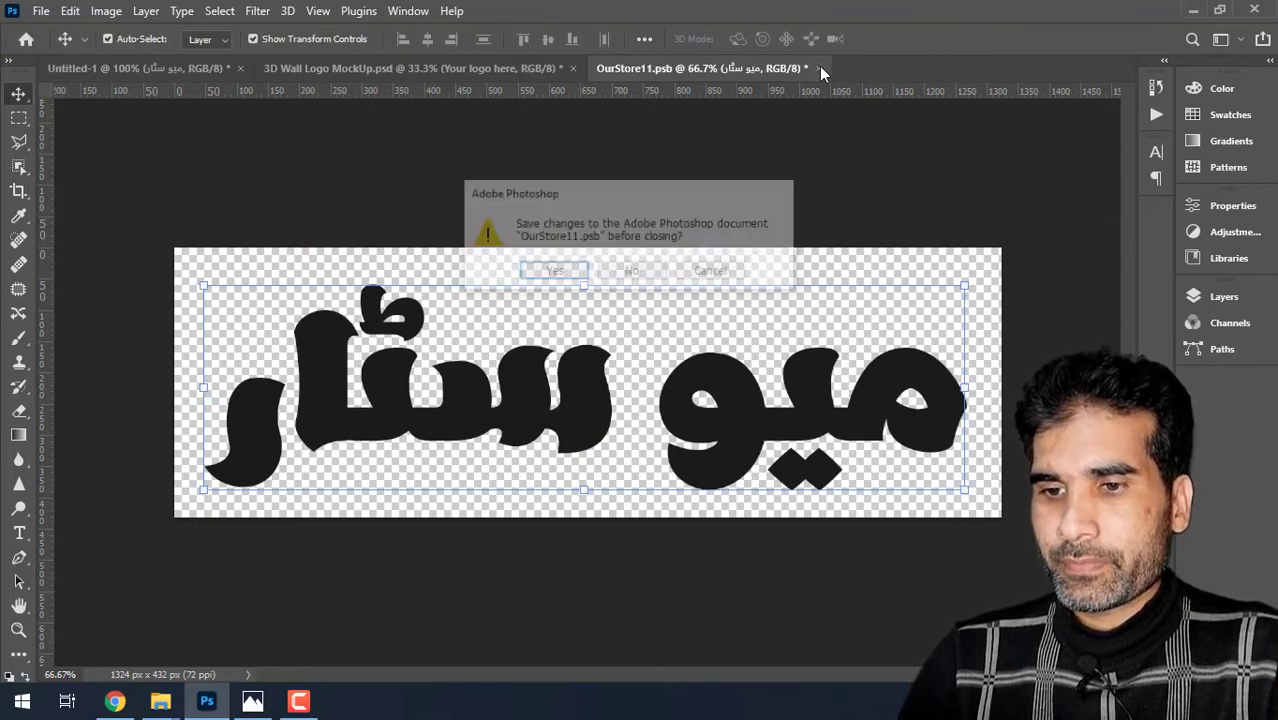
click(551, 271)
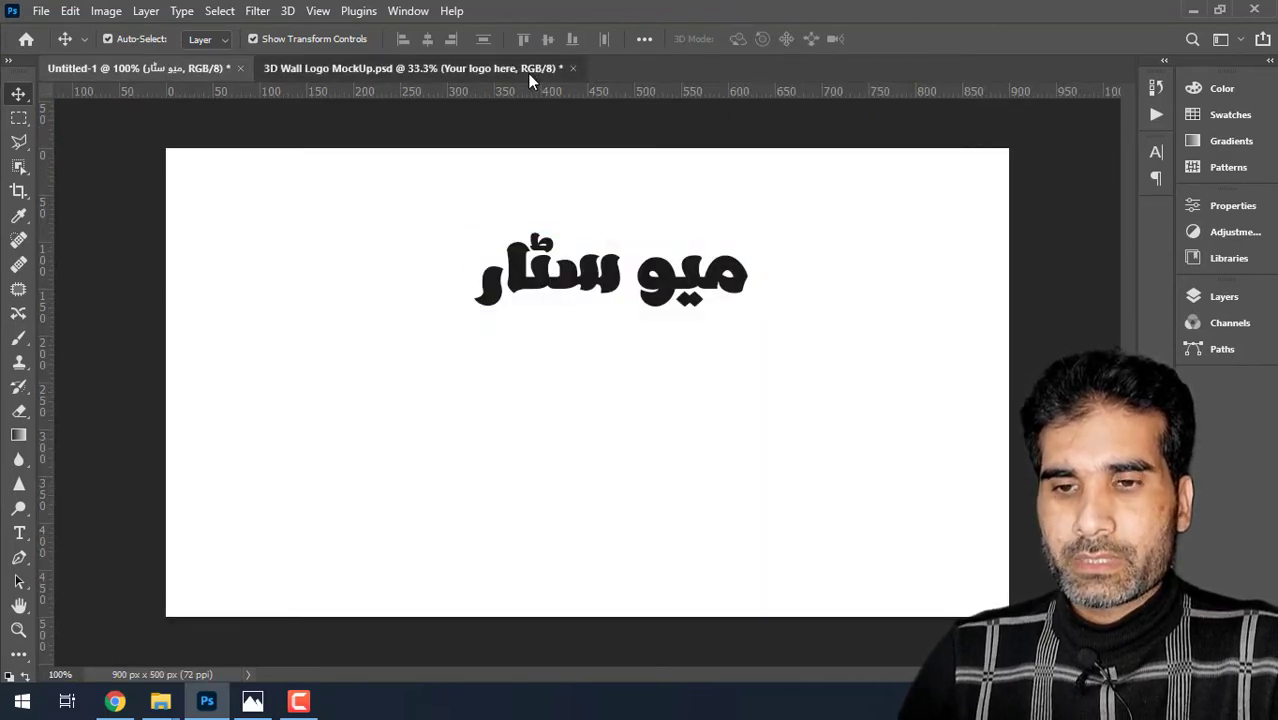
- In the wall mockup, turn on the Adjustments group and expand the Extrusion group
click(530, 76)
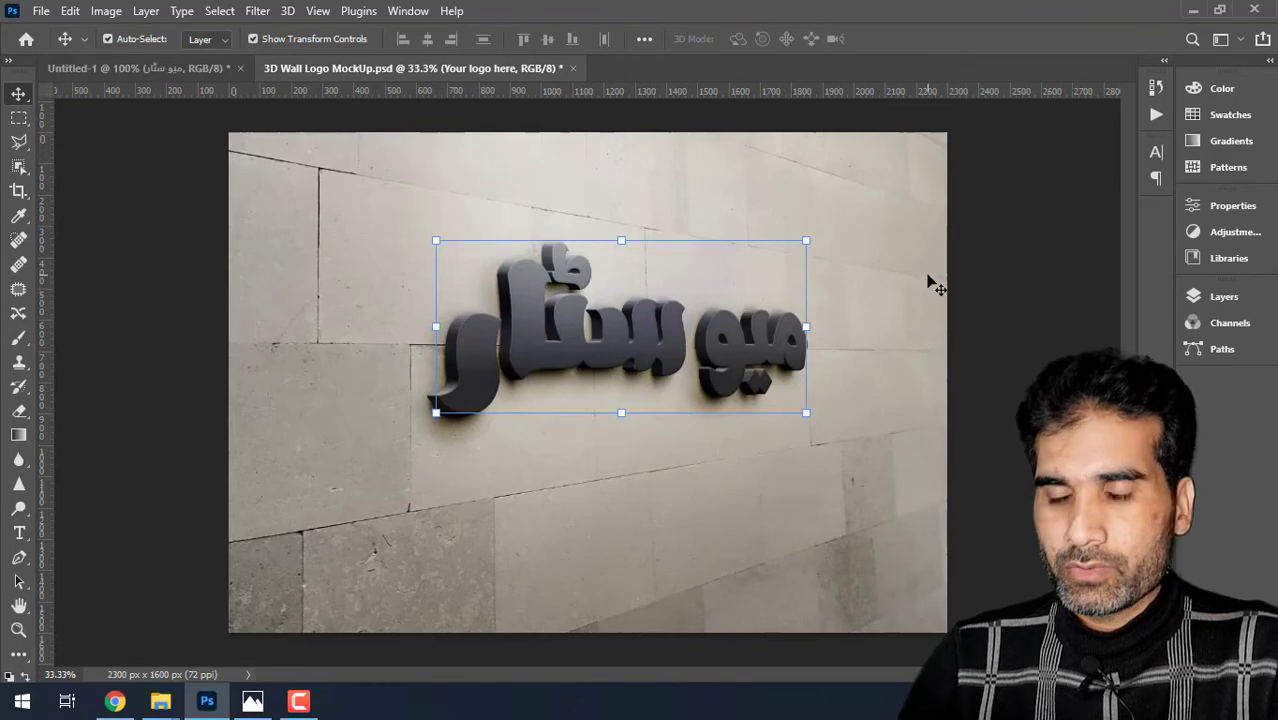
click(1224, 297)
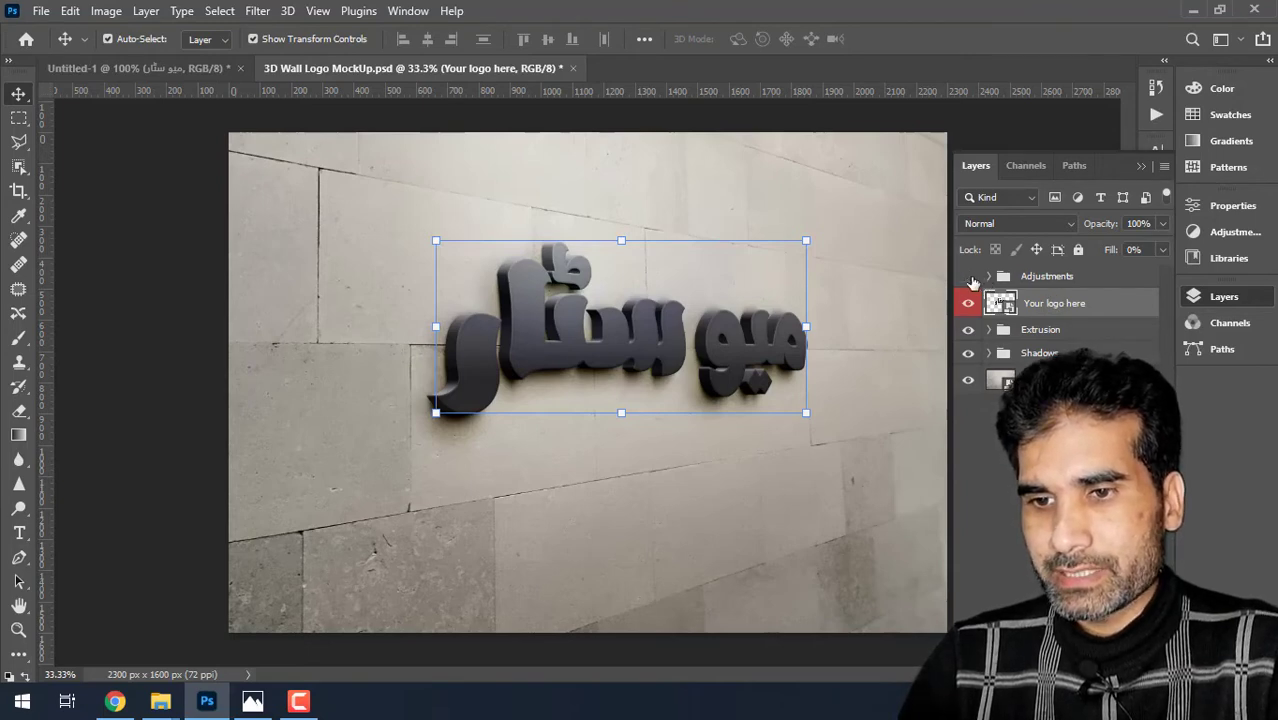
click(969, 277)
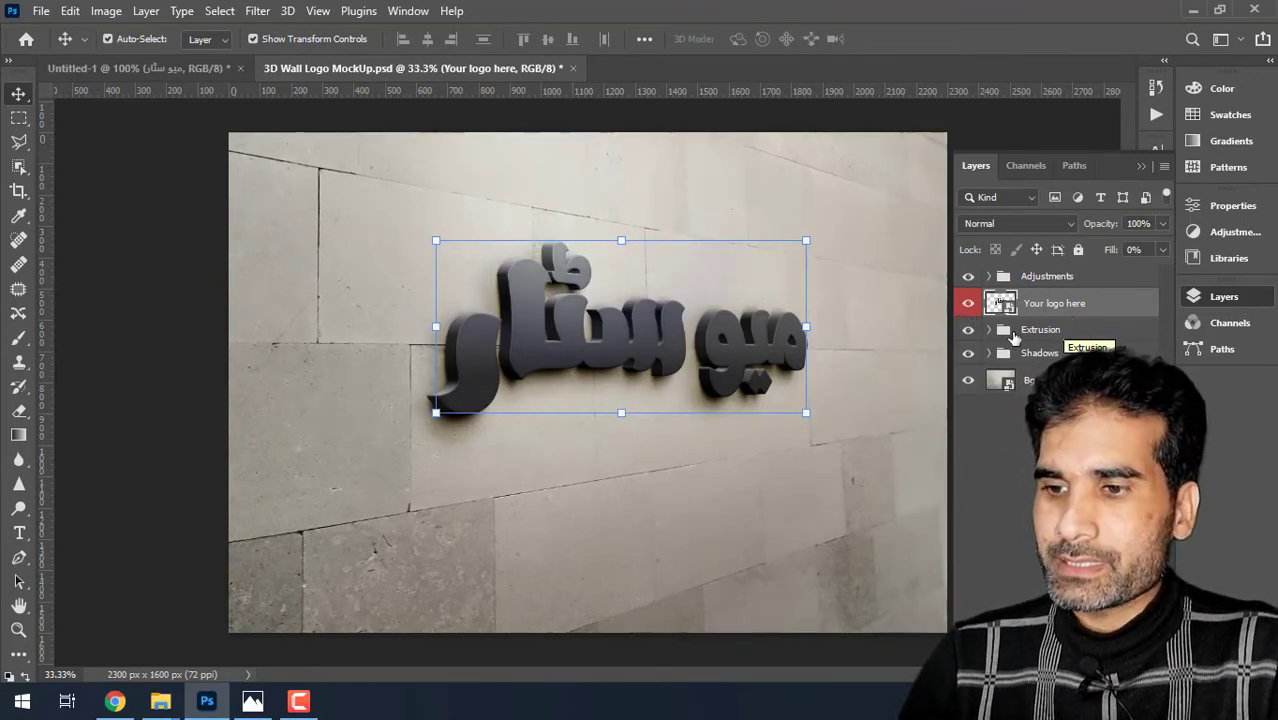
click(988, 330)
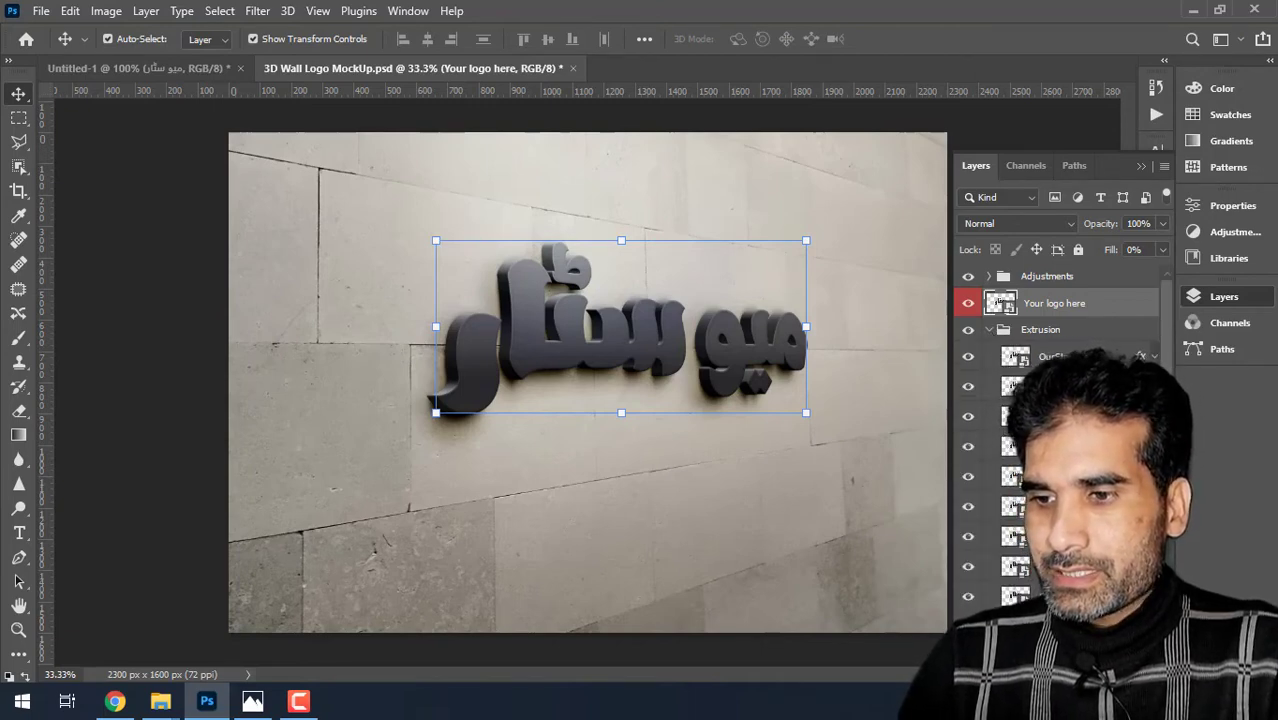
- Select all the extrusion layers and clear their layer style
click(1035, 356)
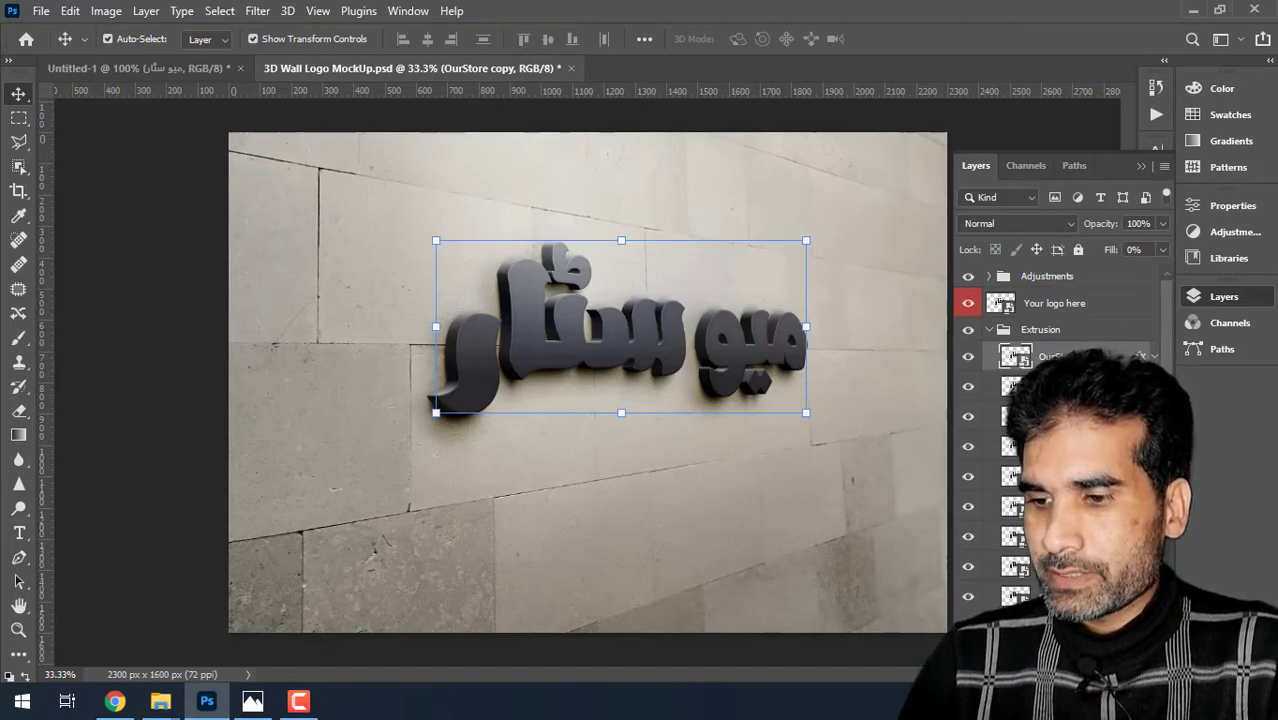
key(shift+alt+comma)
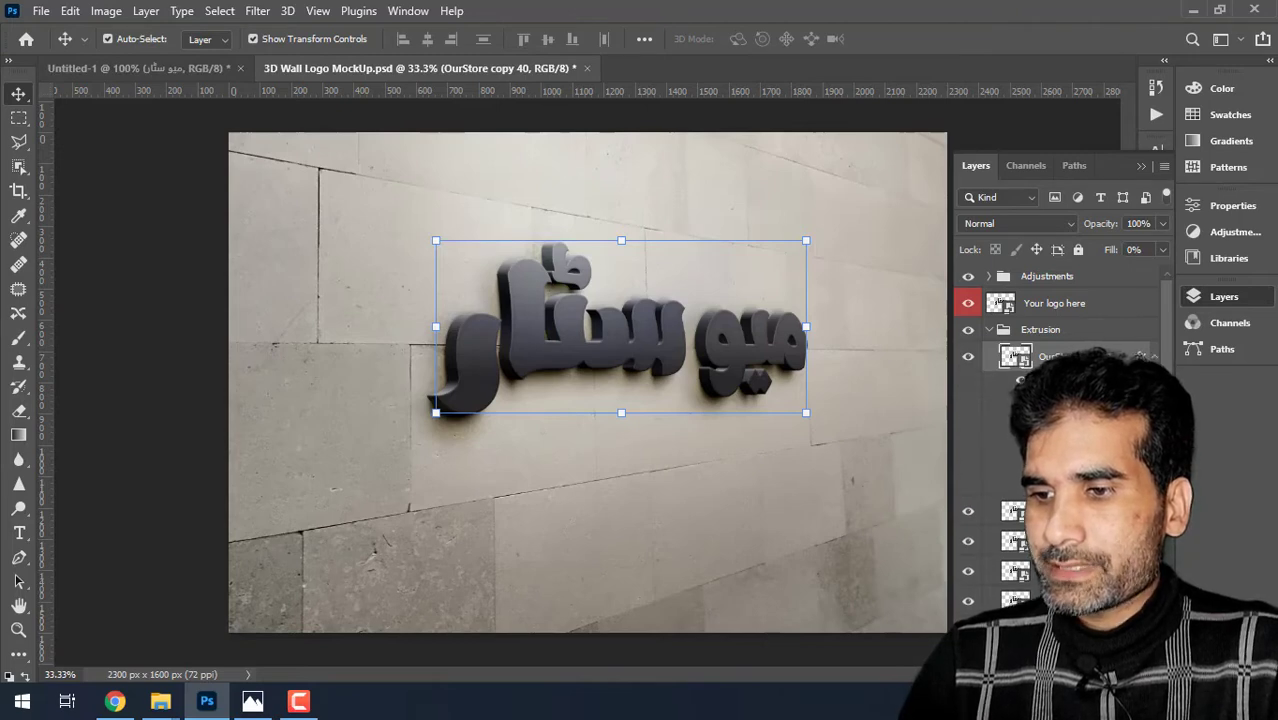
right_click(1110, 356)
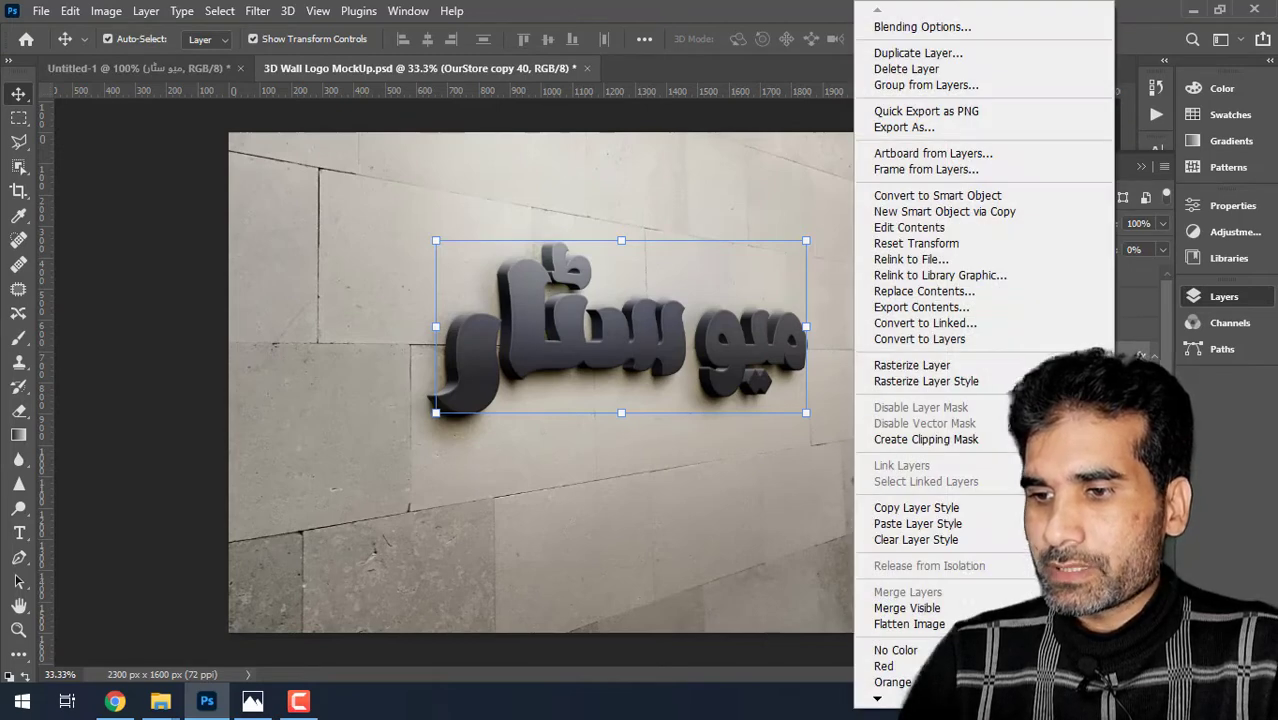
click(916, 540)
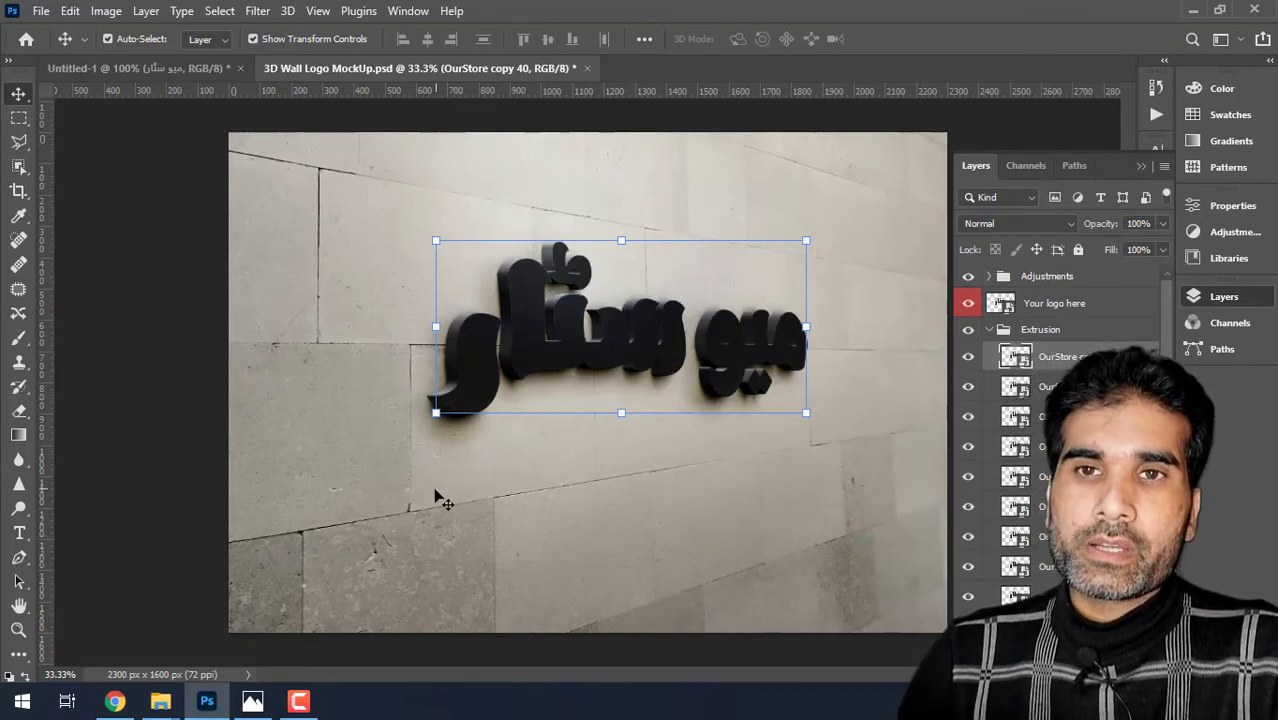
- Preview Ebhar Font.jpg, then drag gold_leaf_texture_03 from Downloads onto the Photoshop mockup
click(300, 615)
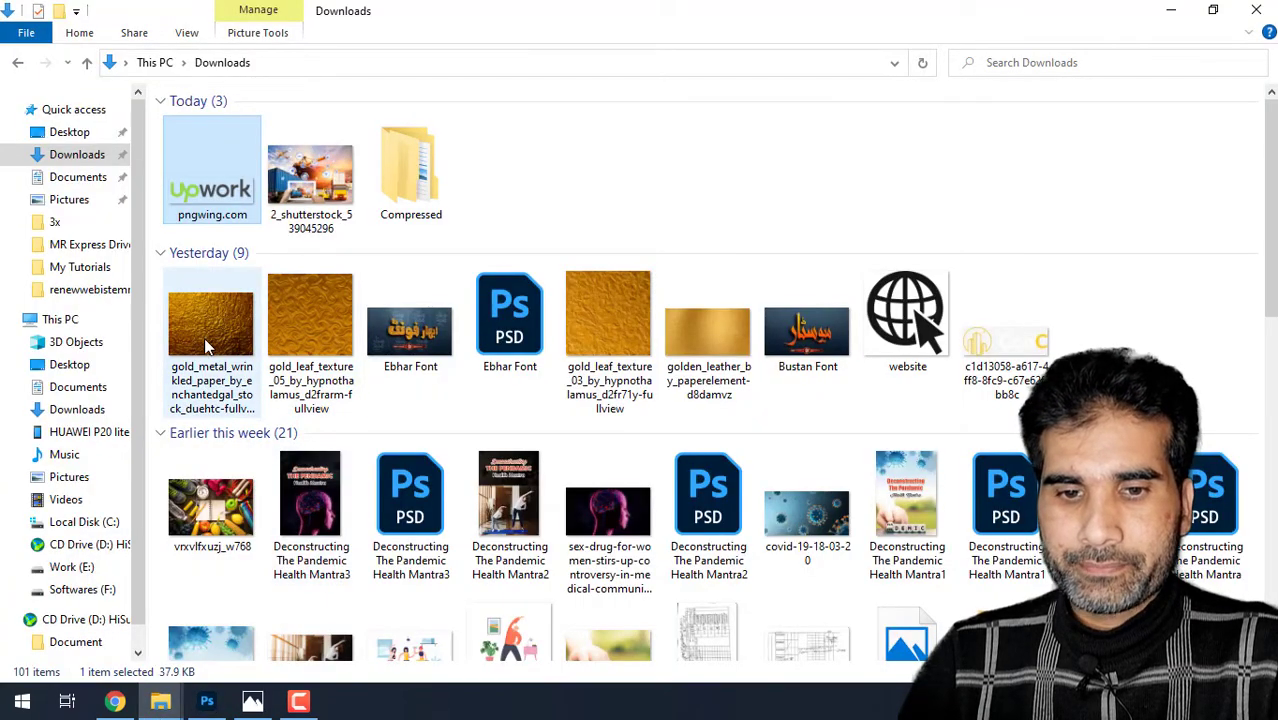
double_click(410, 330)
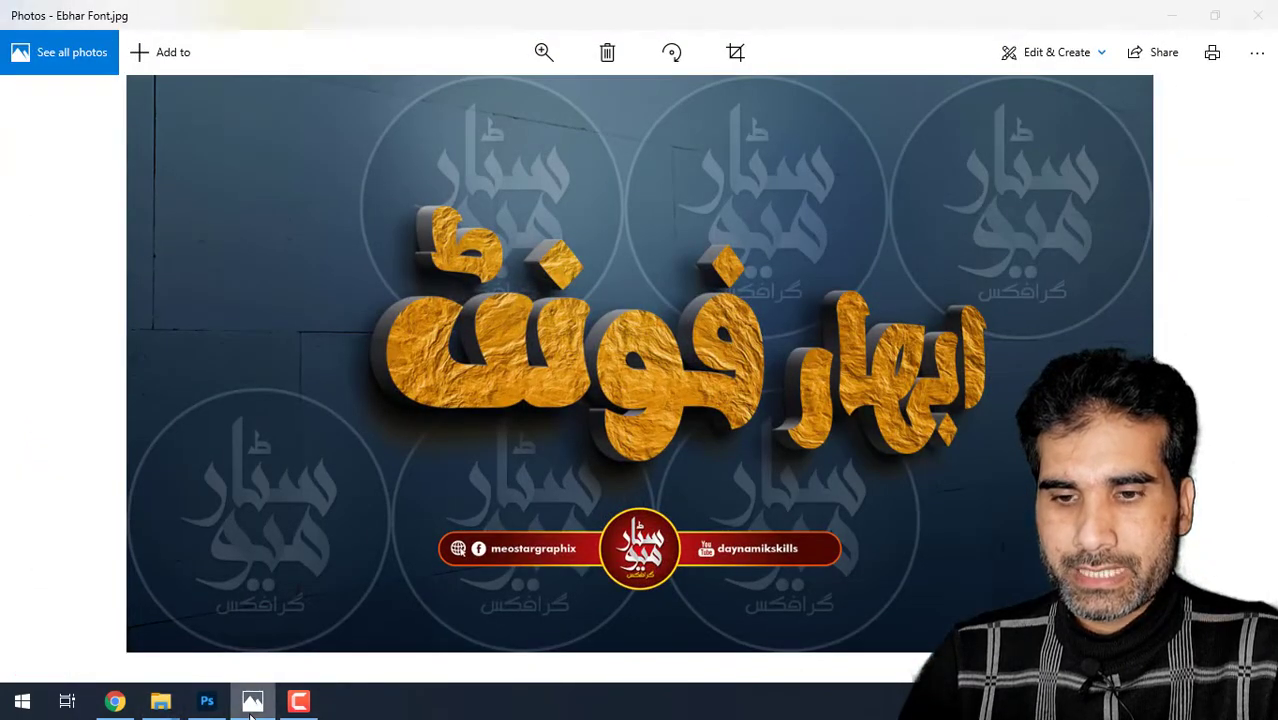
click(252, 706)
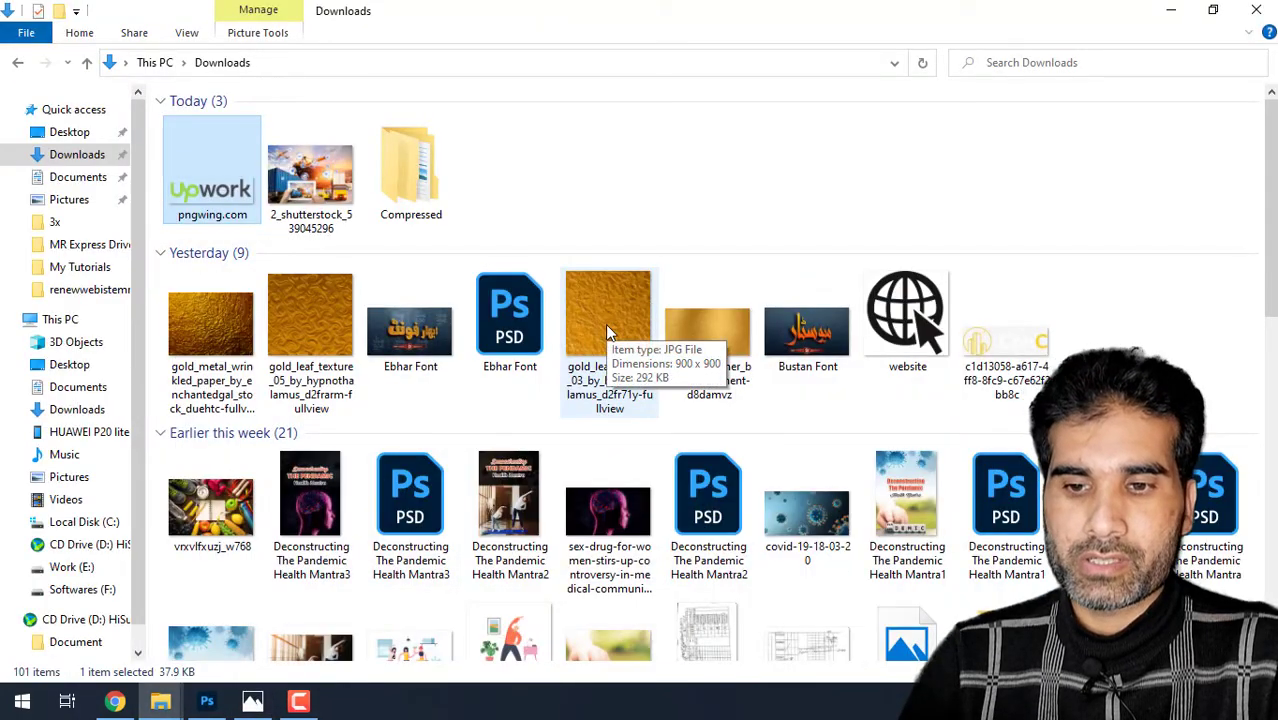
drag(607, 330, 408, 510)
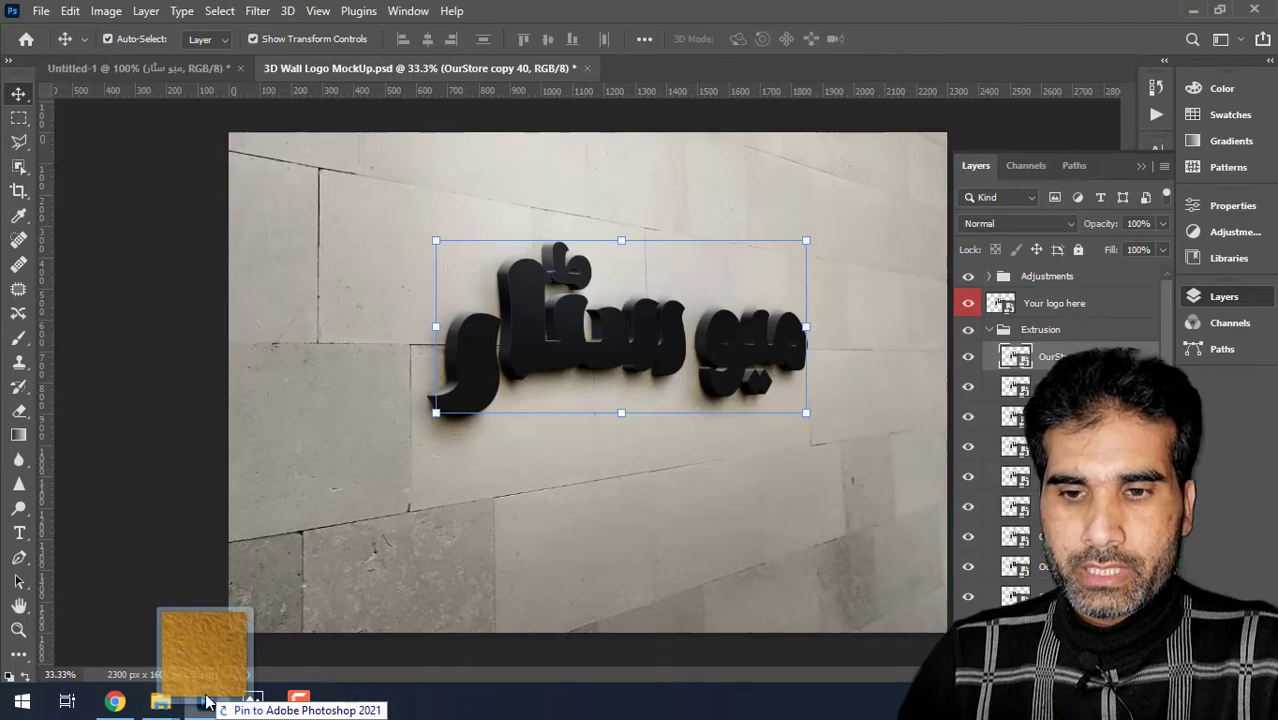
mouse_move(408, 510)
mouse_down()
mouse_move(616, 428)
mouse_move(622, 441)
mouse_up()
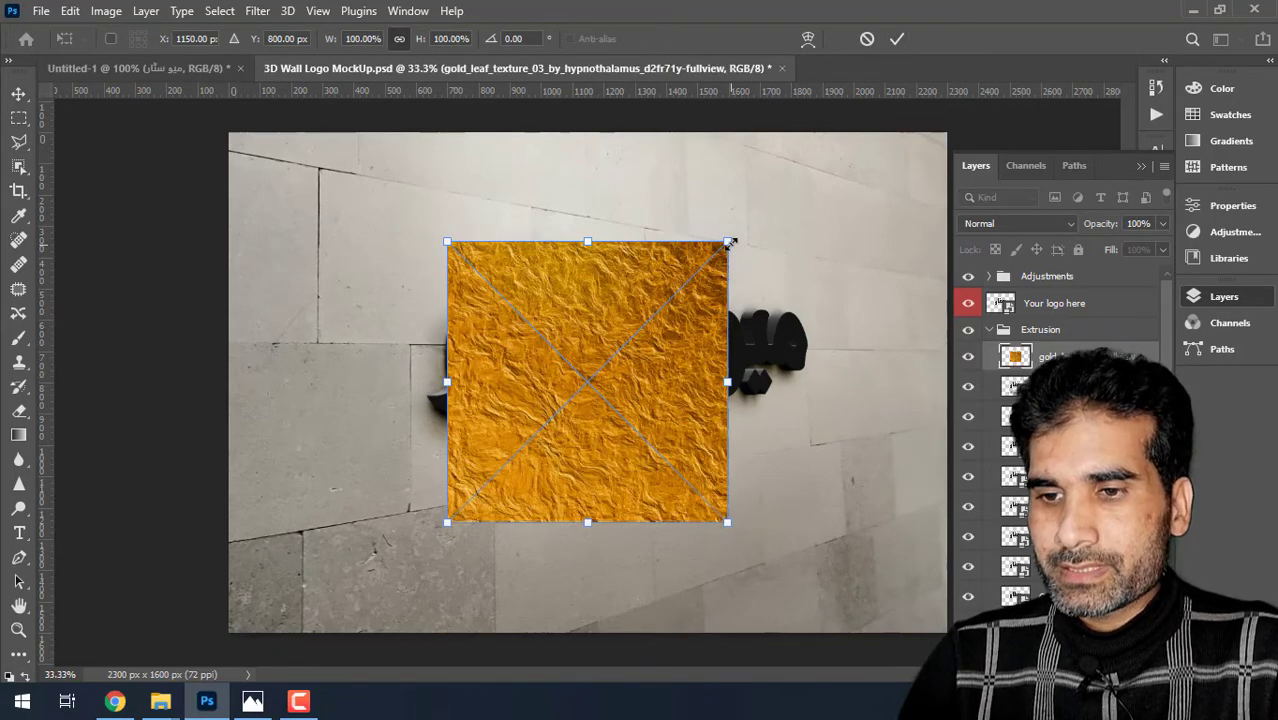
- Enlarge the placed gold texture slightly, commit it, and shift it over the letters
drag(730, 243, 746, 225)
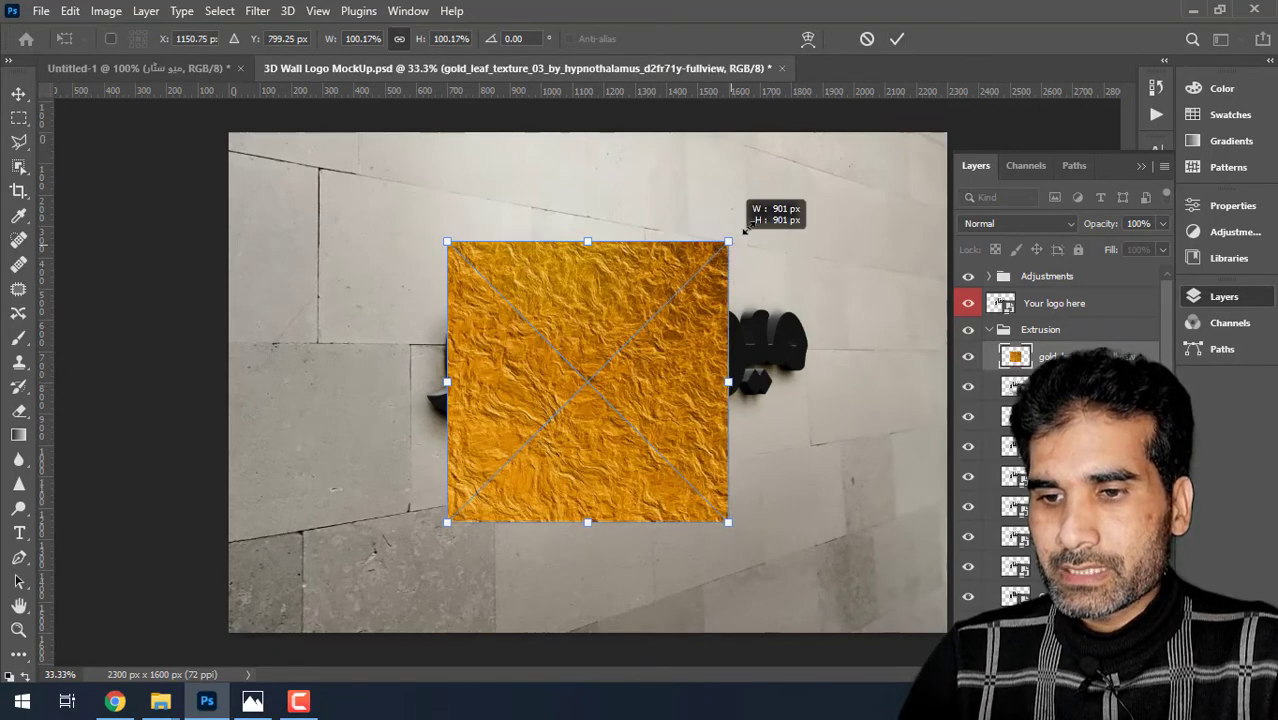
click(897, 40)
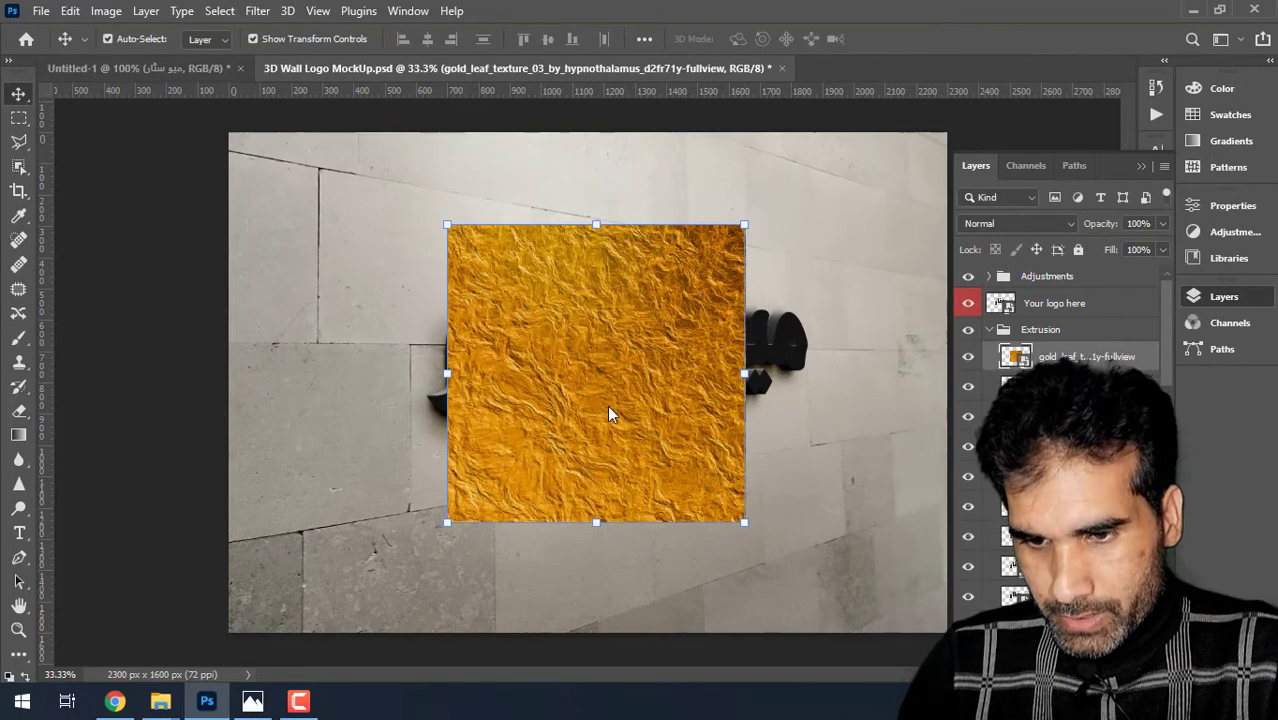
drag(609, 413, 673, 420)
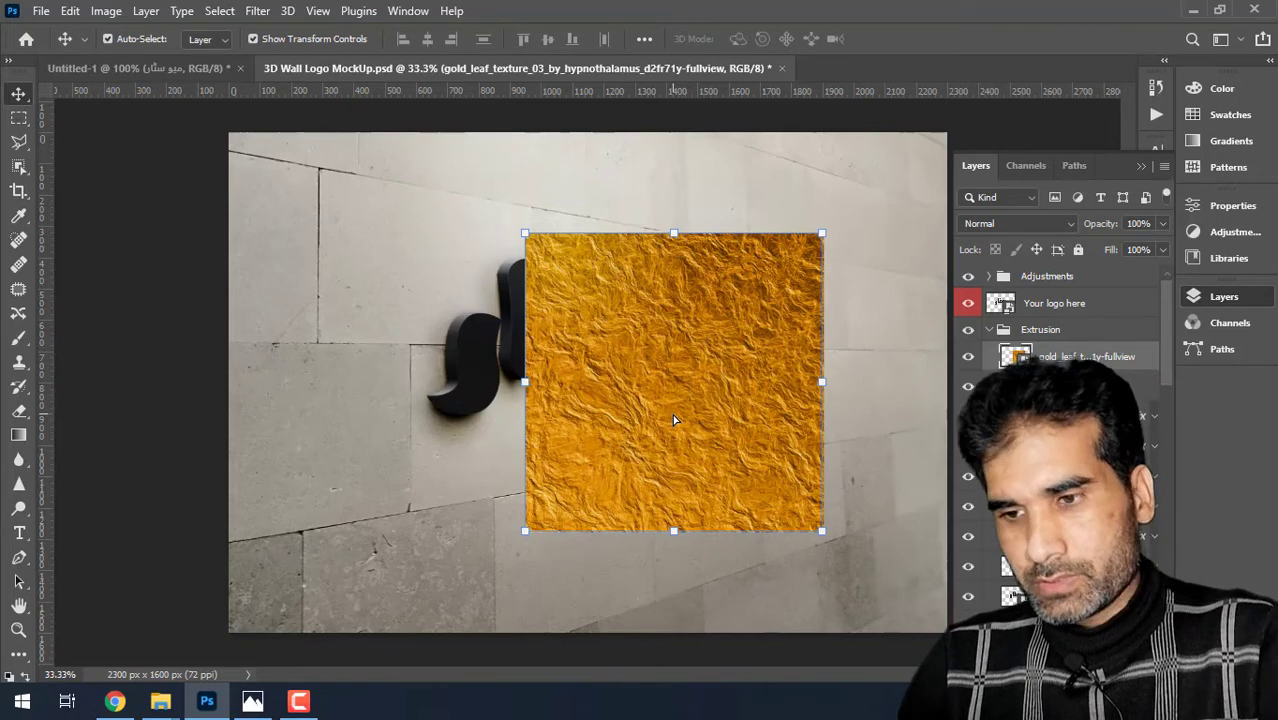
- Duplicate the gold layer, flip the copy horizontally, butt it against the original's left side, and select both
key(ctrl+j)
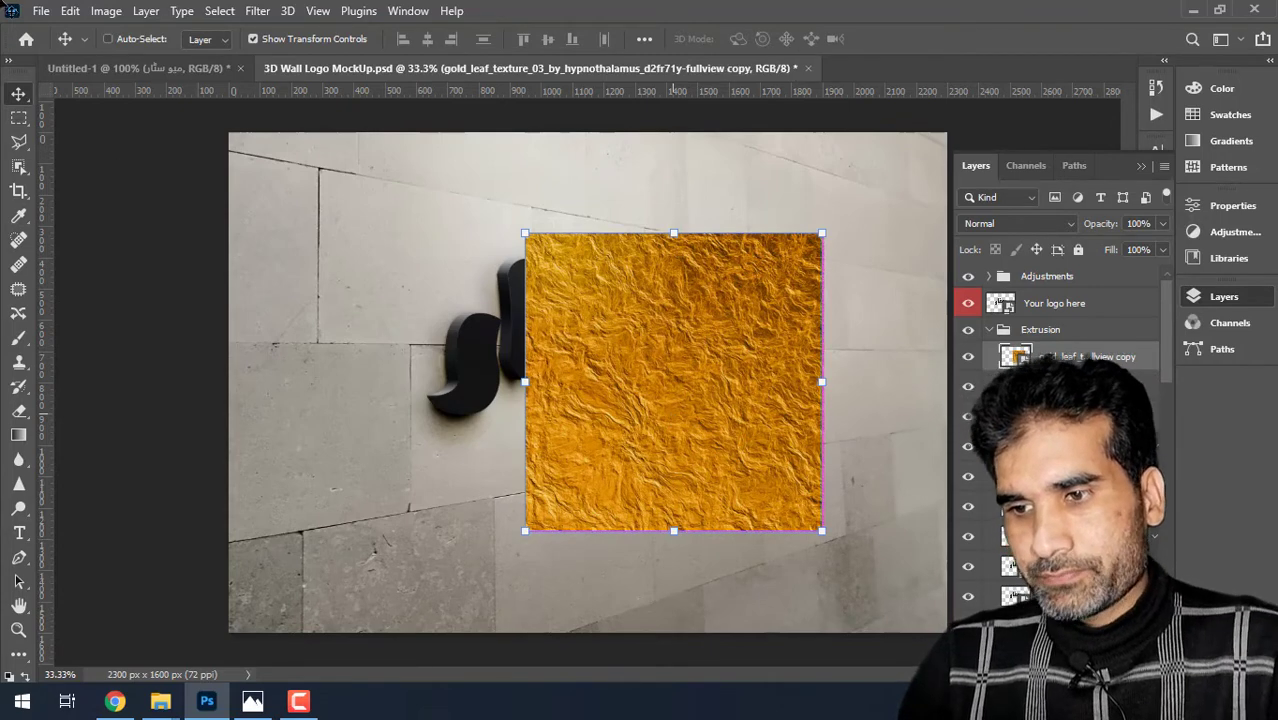
click(70, 11)
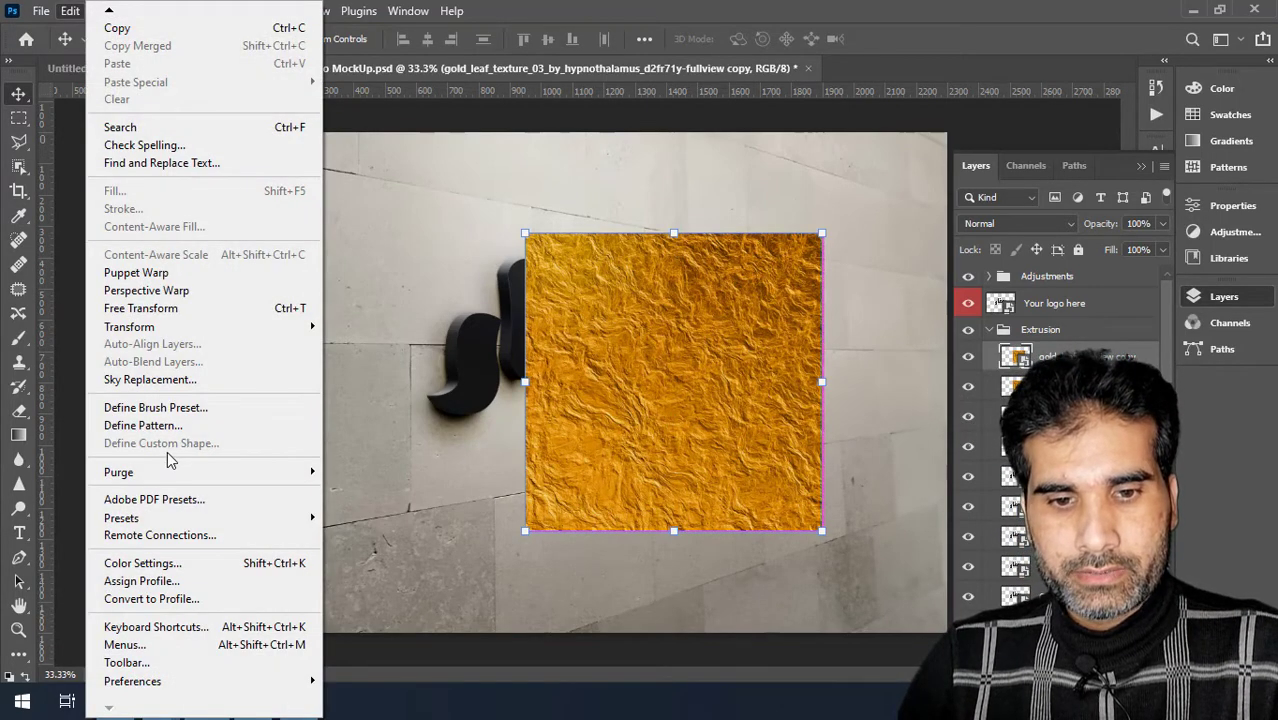
mouse_move(129, 327)
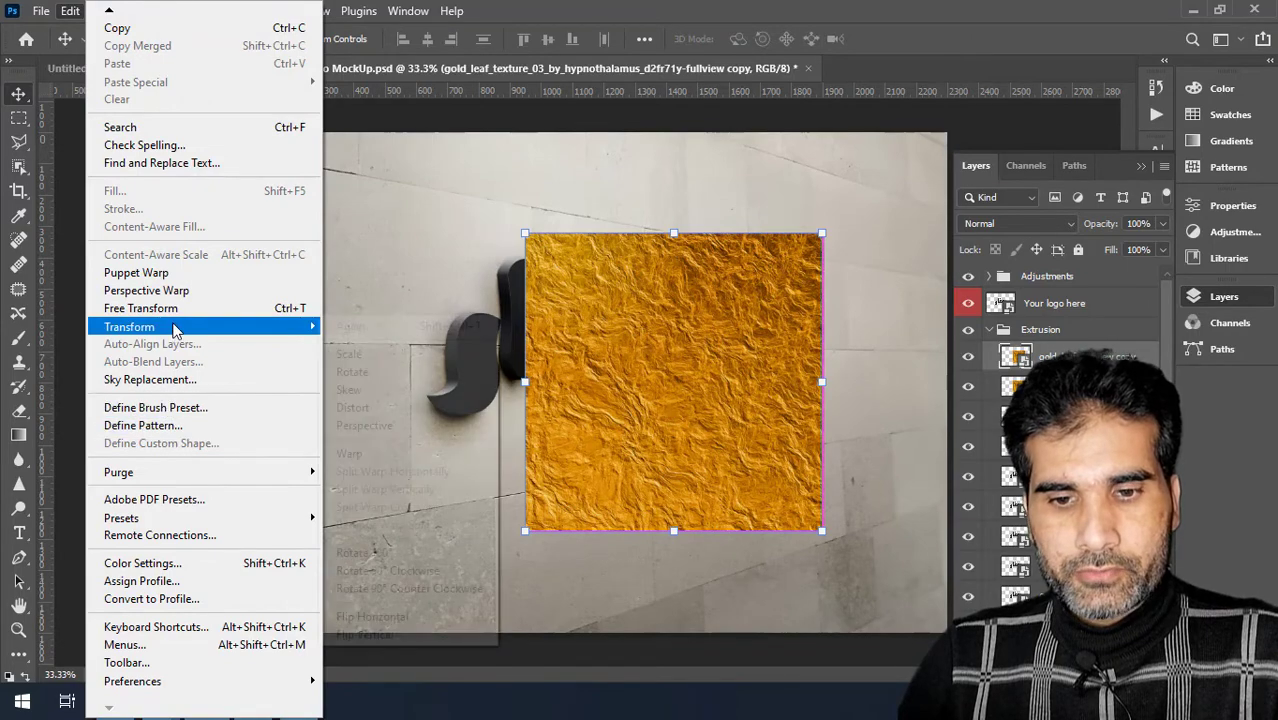
click(346, 617)
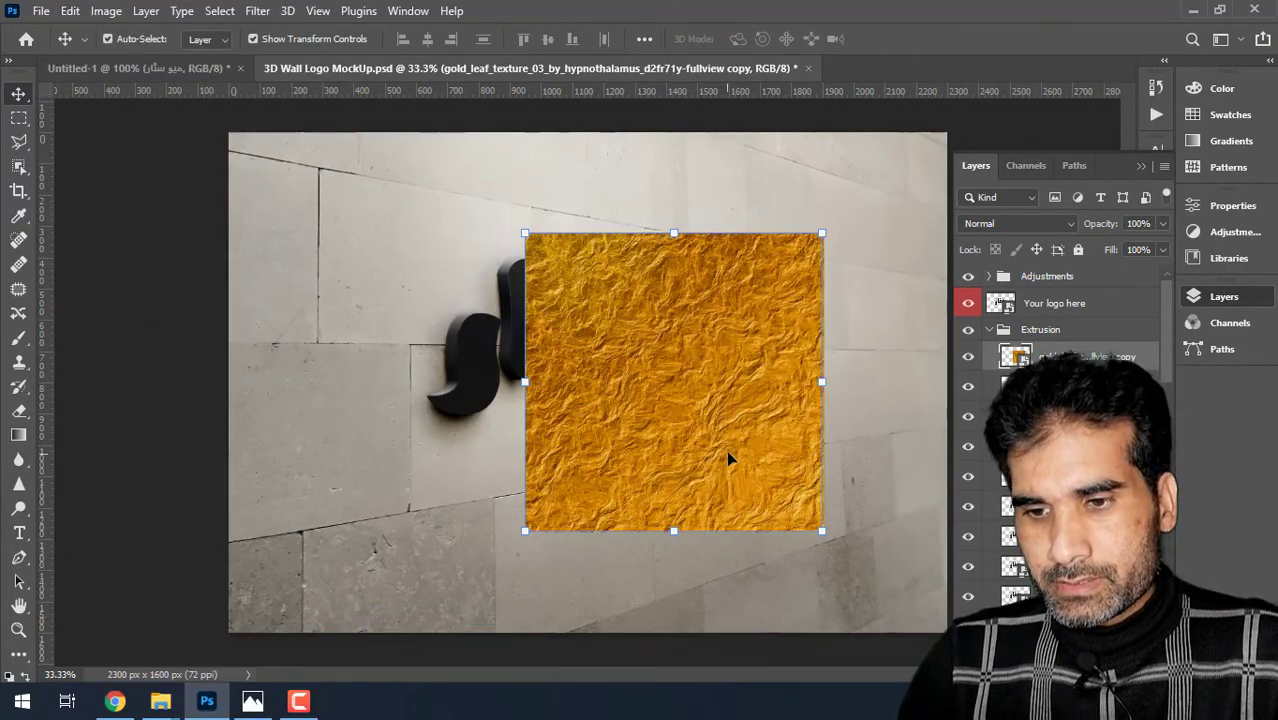
drag(727, 452, 418, 458)
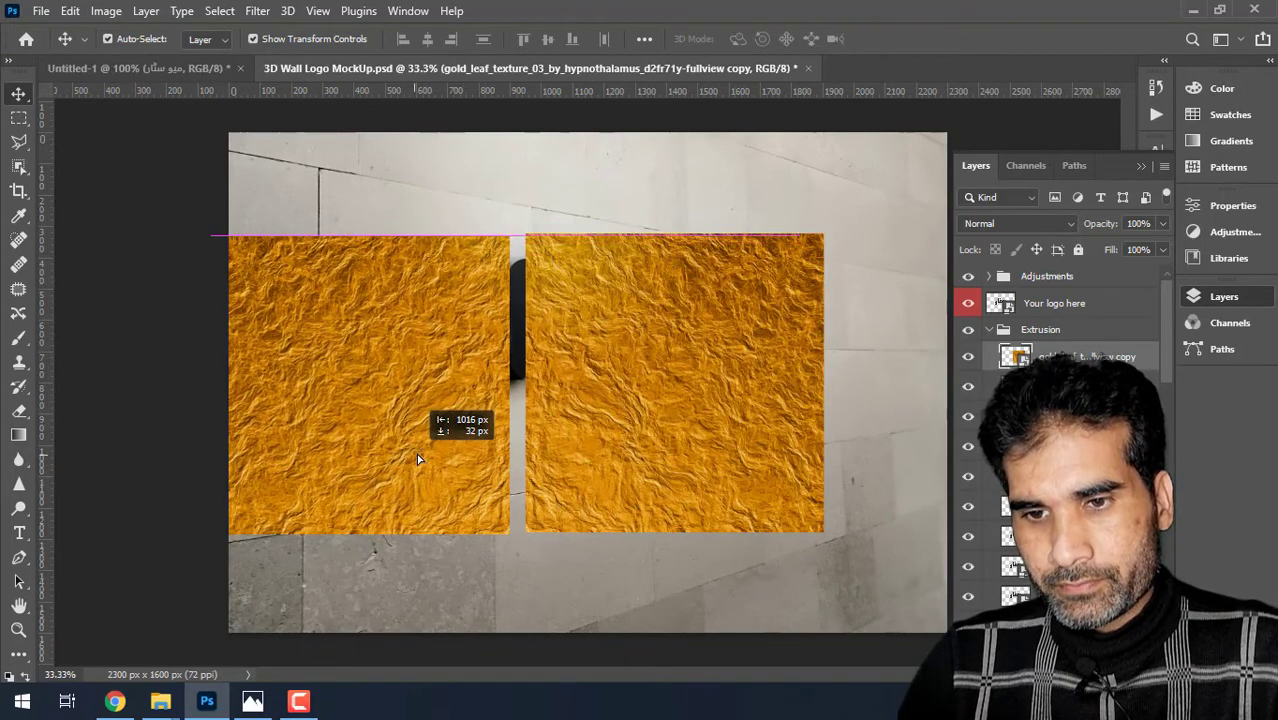
drag(418, 458, 428, 457)
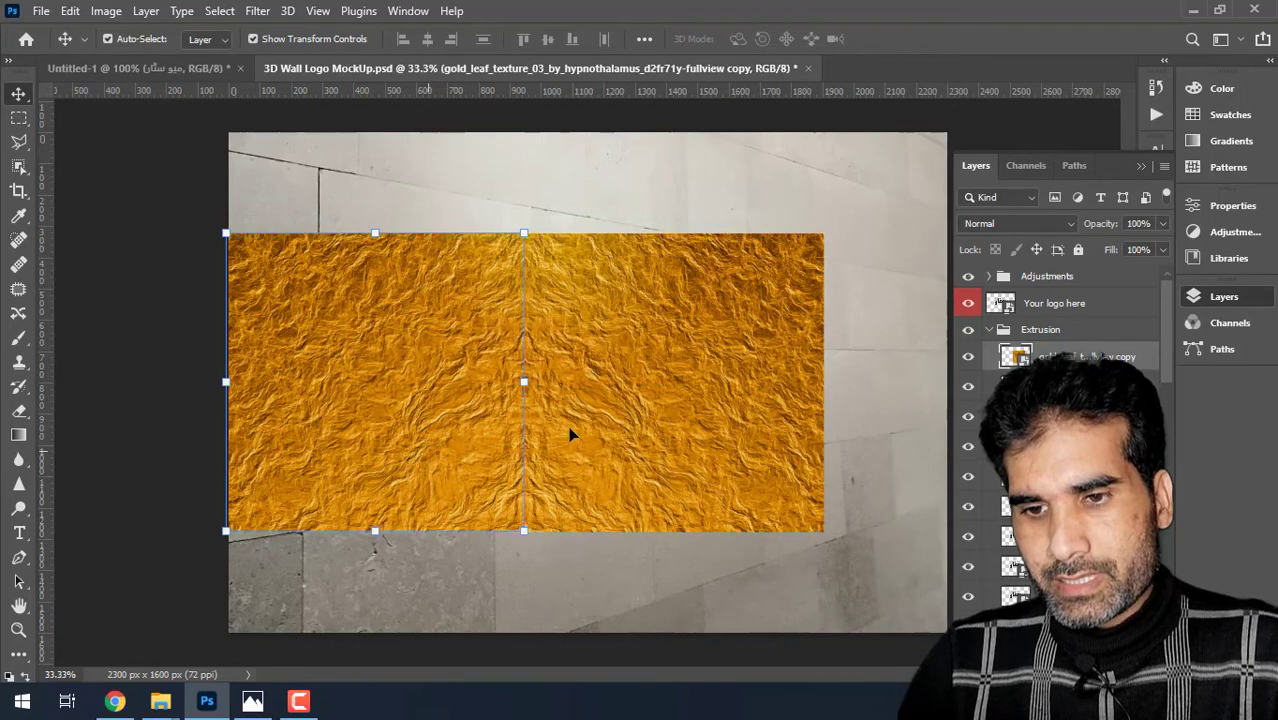
key(alt+shift+bracketleft)
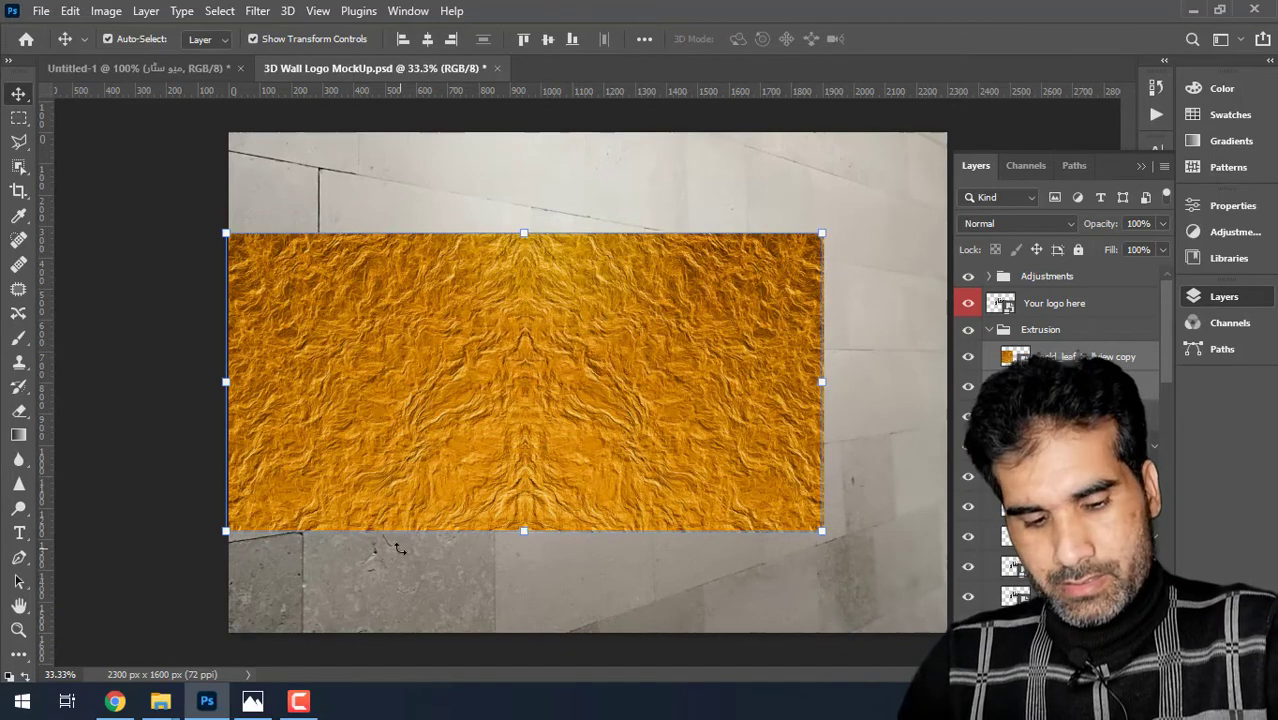
- Merge the two gold halves with Ctrl+E and clip the merged layer to the lettering
key(ctrl)
key(ctrl+e)
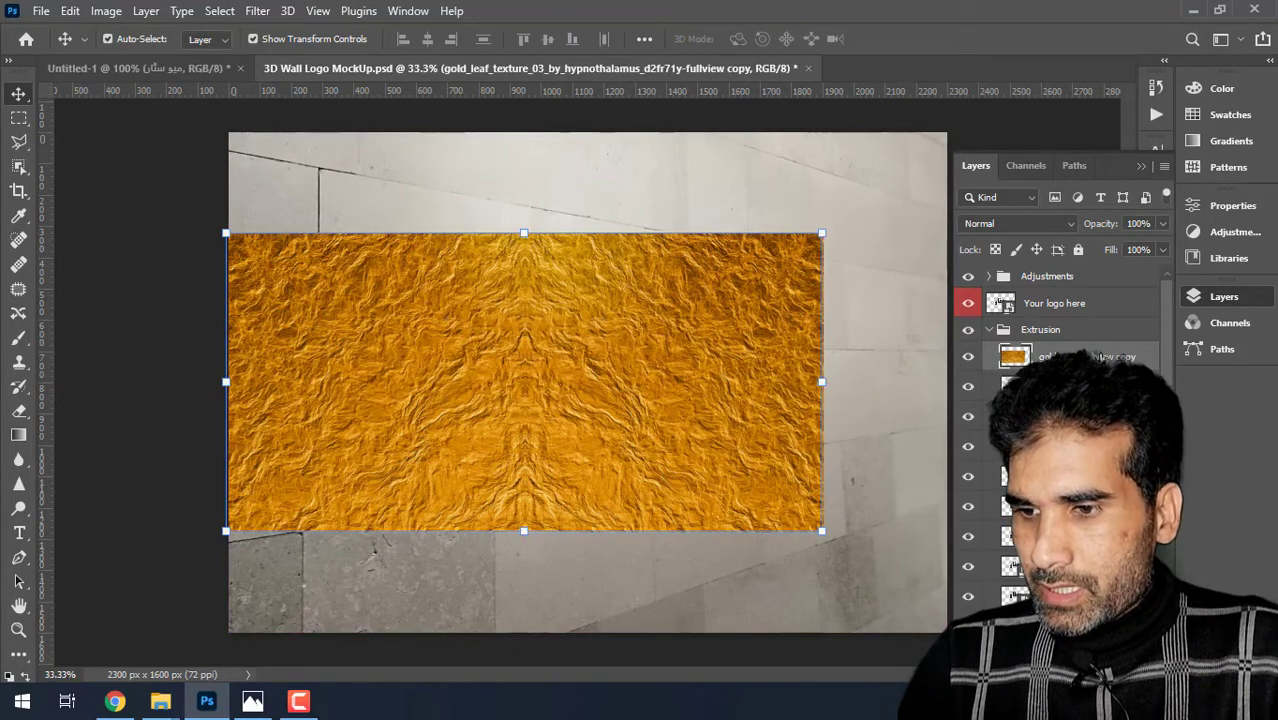
right_click(1110, 357)
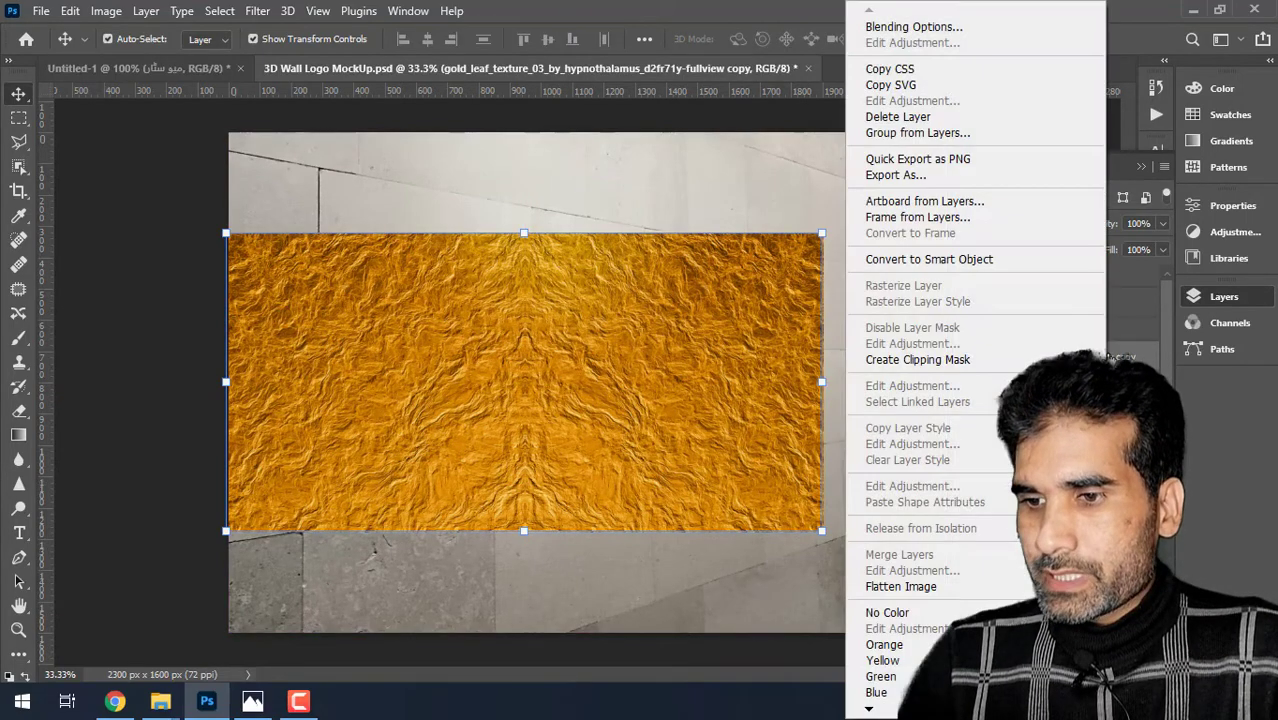
click(968, 362)
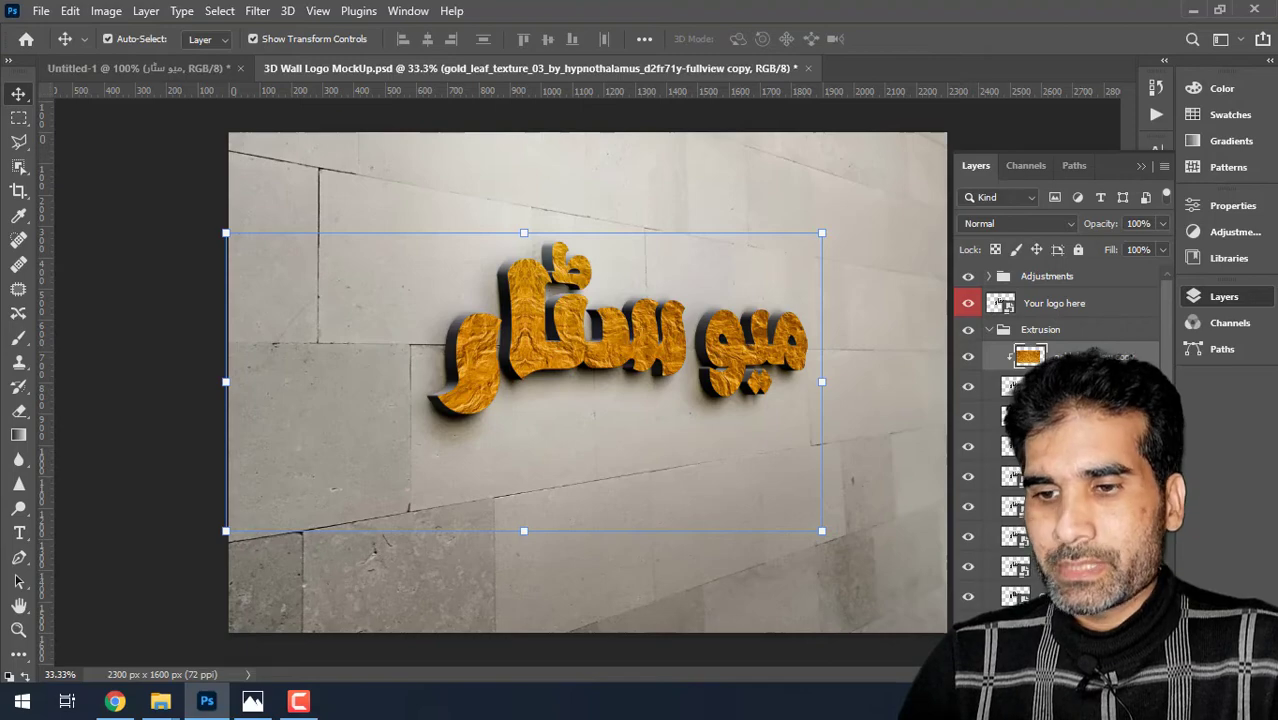
- Zoom in on the gold-foil letters, collapse the Layers panel, and zoom out to the whole mockup
key(z)
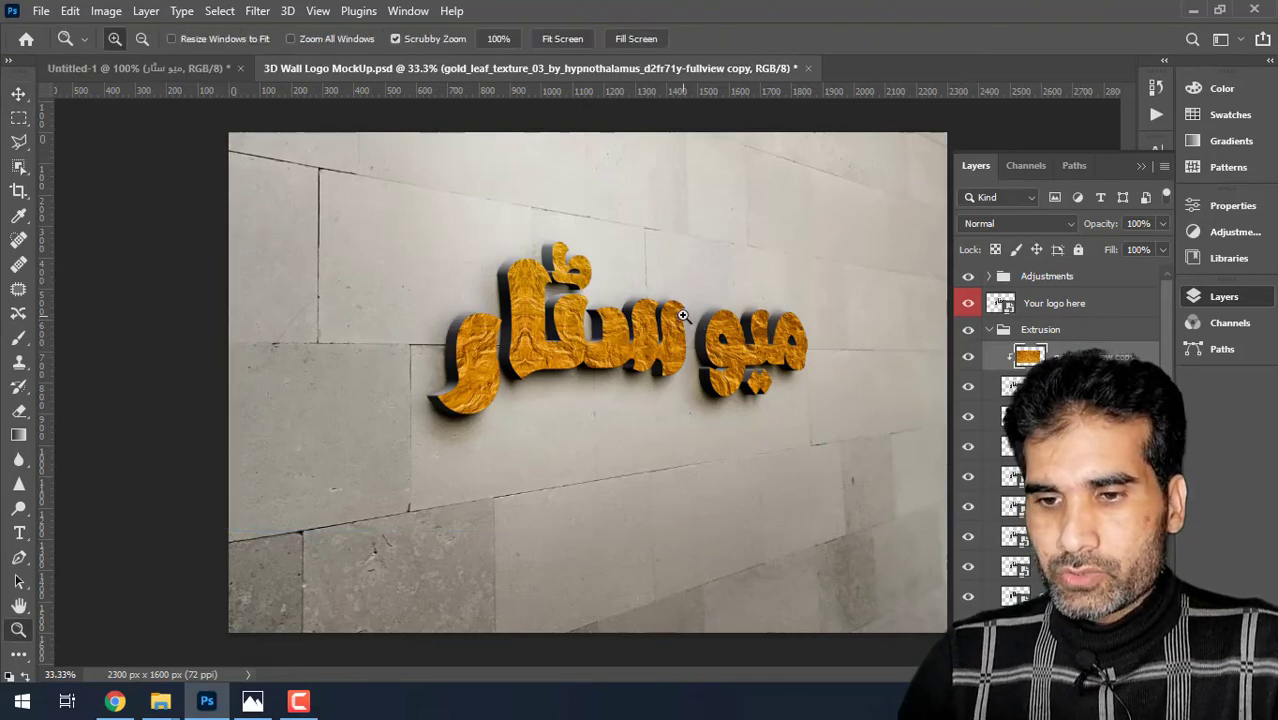
click(683, 316)
click(683, 316)
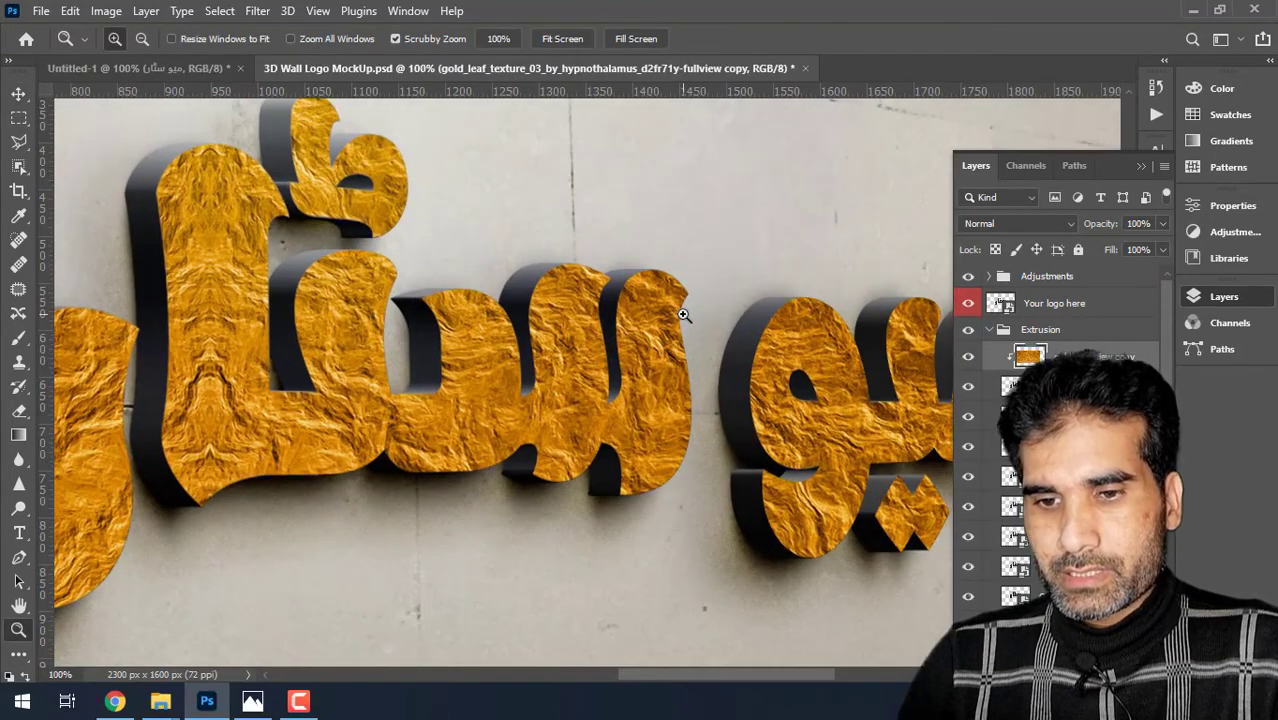
alt+click(683, 316)
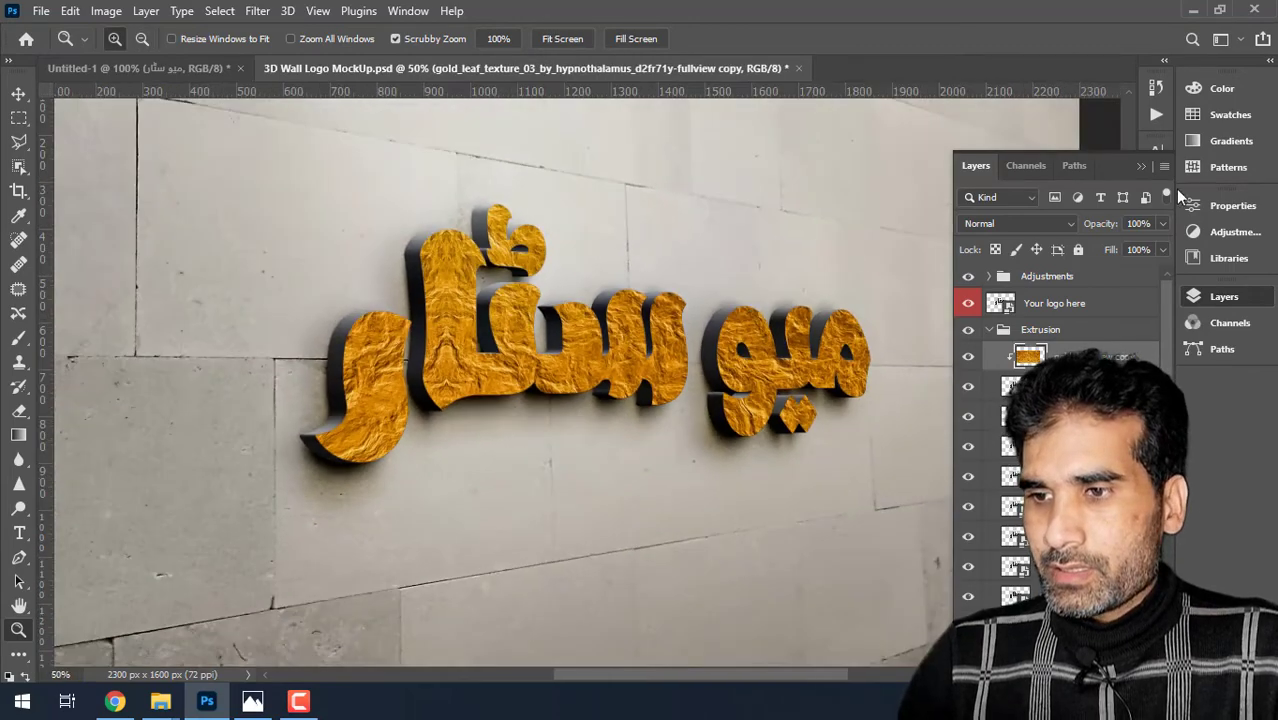
click(1140, 167)
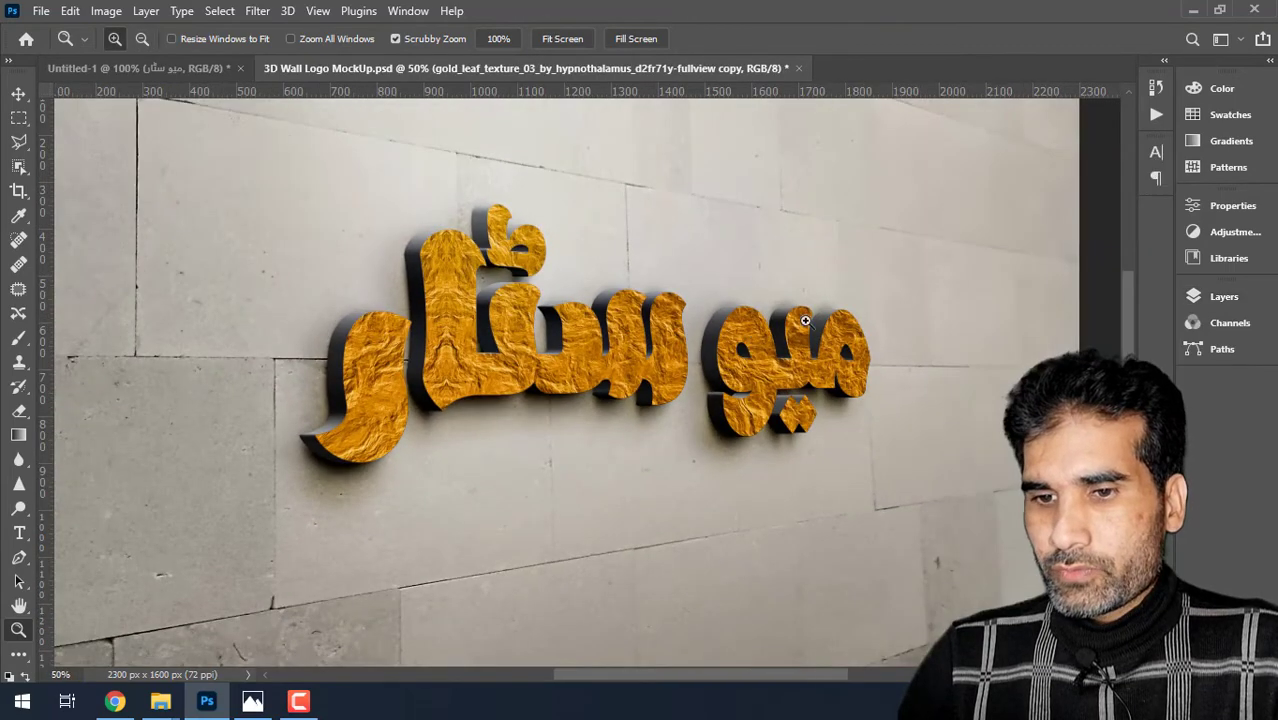
alt+click(670, 340)
click(672, 338)
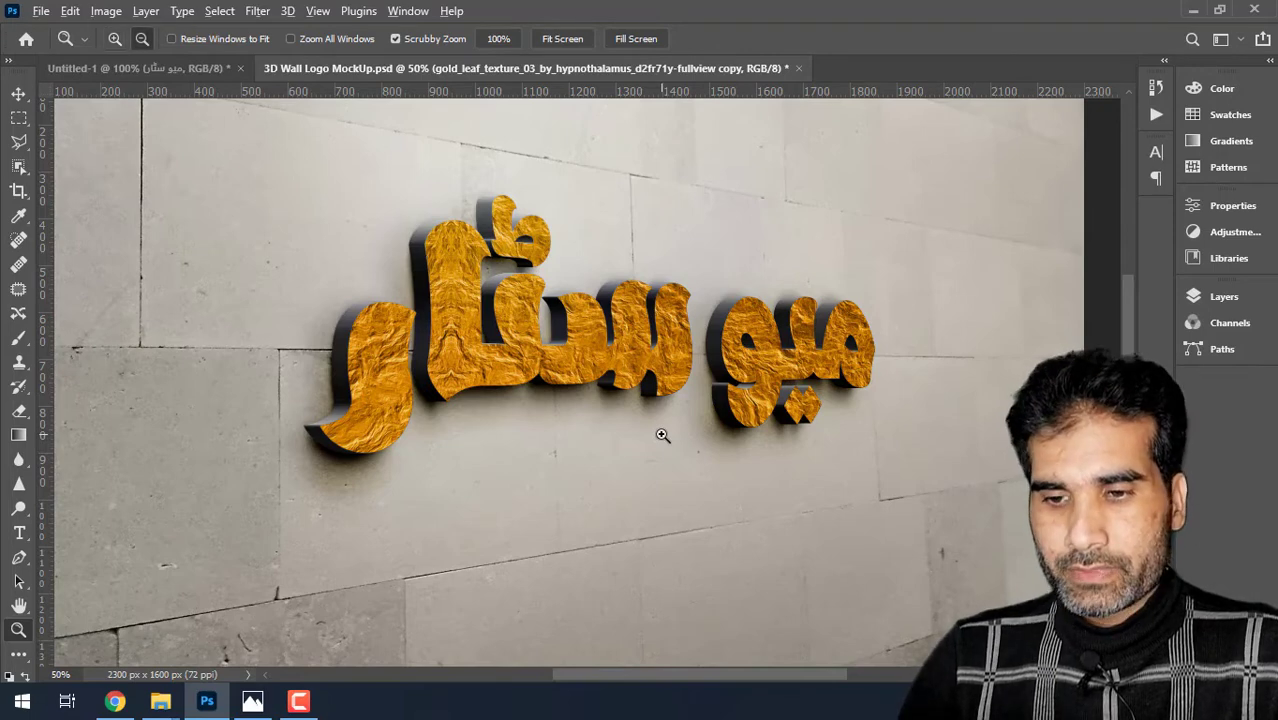
alt+click(626, 286)
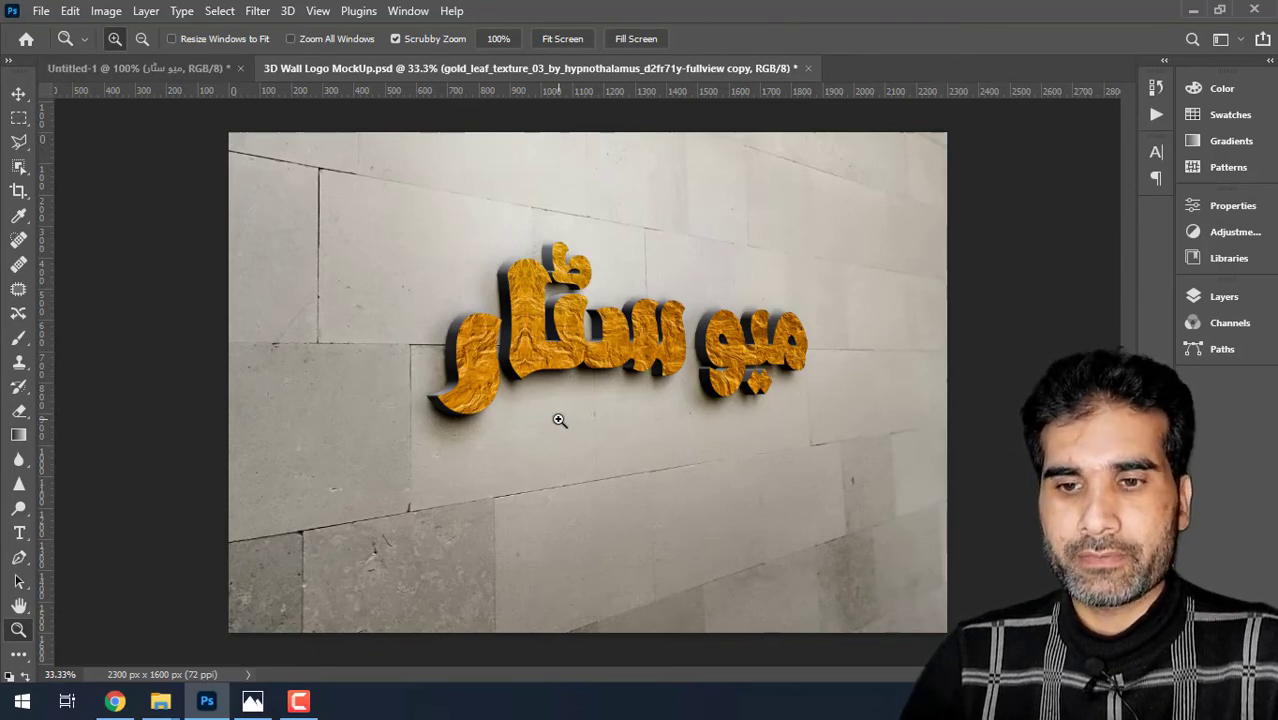
- Drag the gold_metal_wrinkled image from the Downloads window onto the Photoshop mockup
click(254, 703)
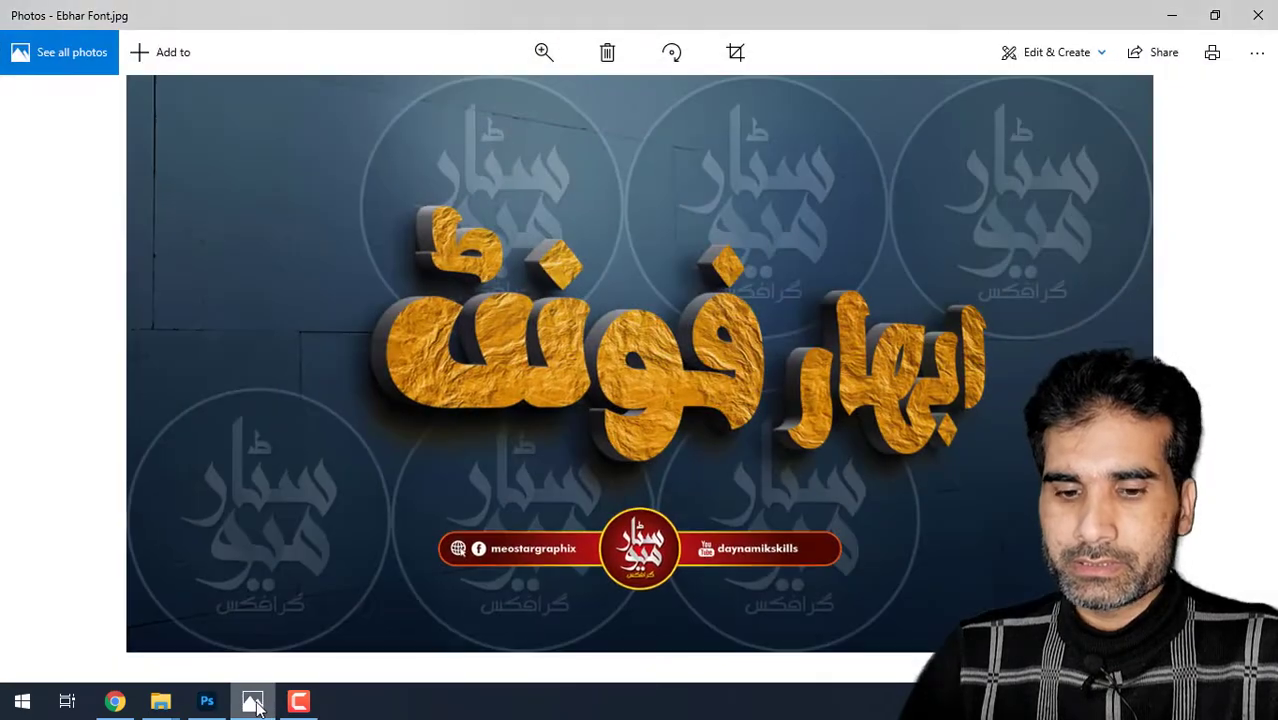
click(160, 701)
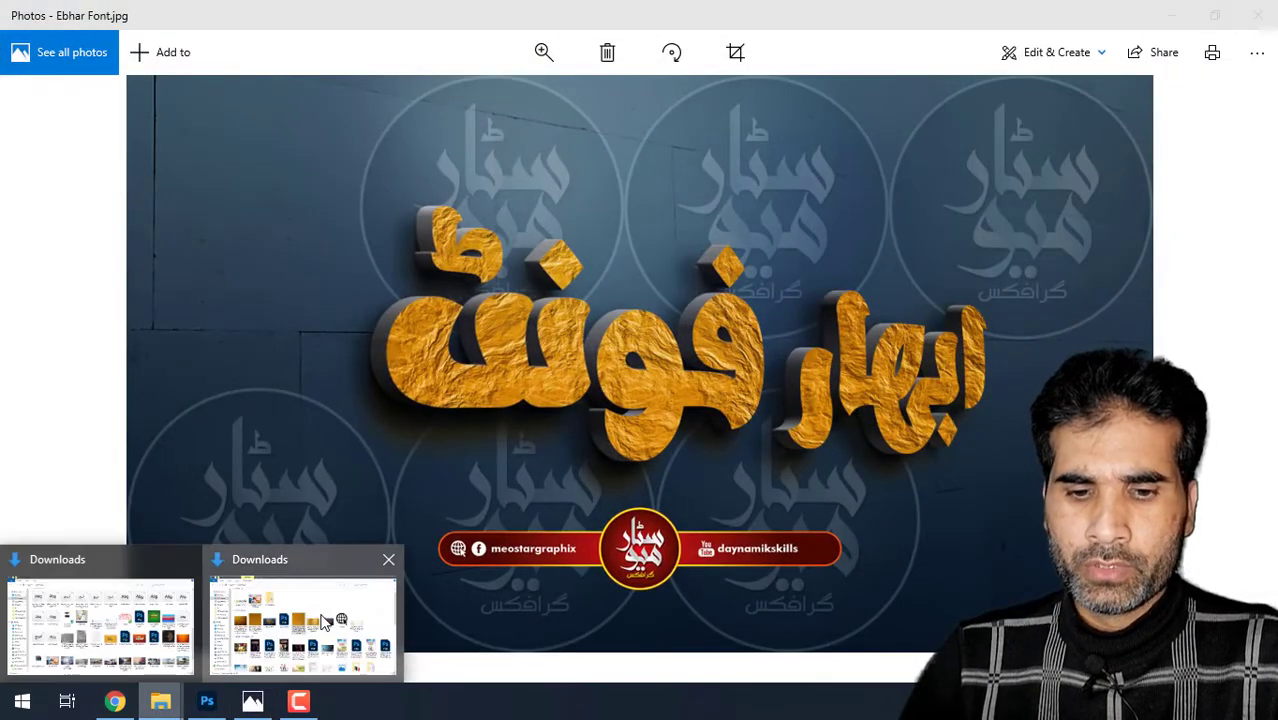
click(325, 622)
mouse_move(215, 320)
mouse_down()
mouse_move(241, 372)
mouse_move(636, 478)
mouse_up()
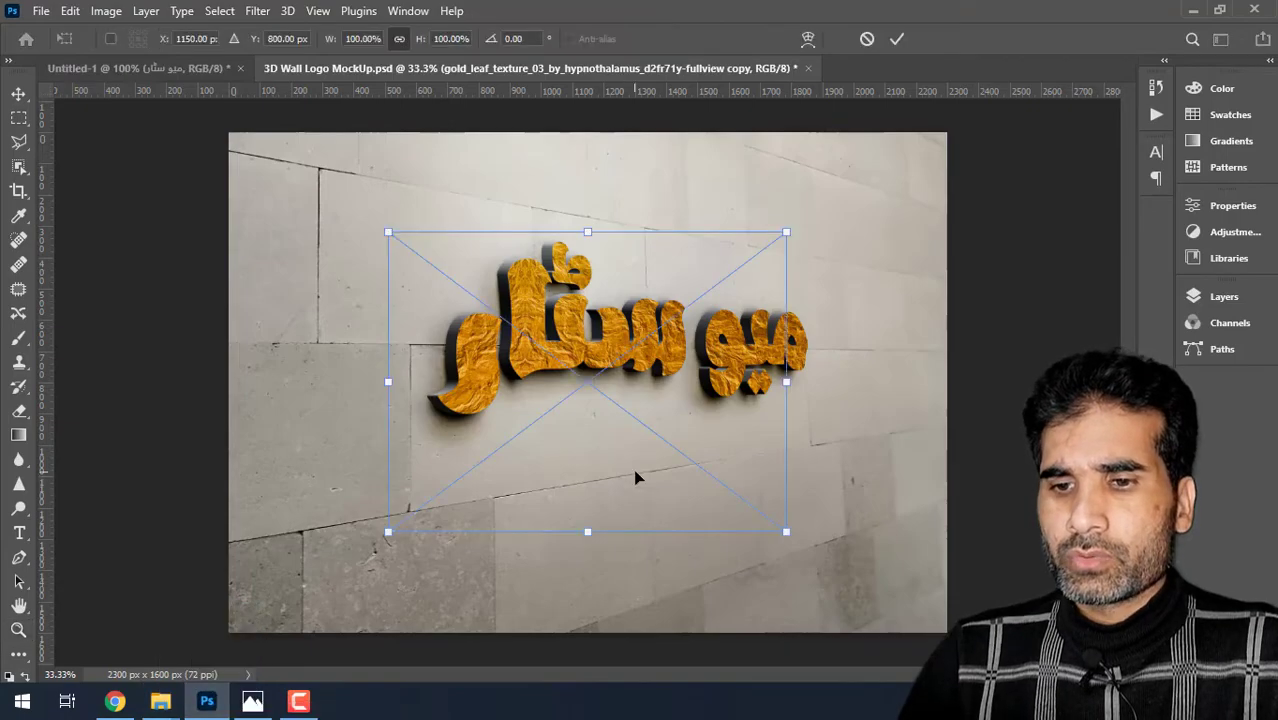
- Commit the placed gold wrinkled texture and clip it to the logo letters
click(898, 39)
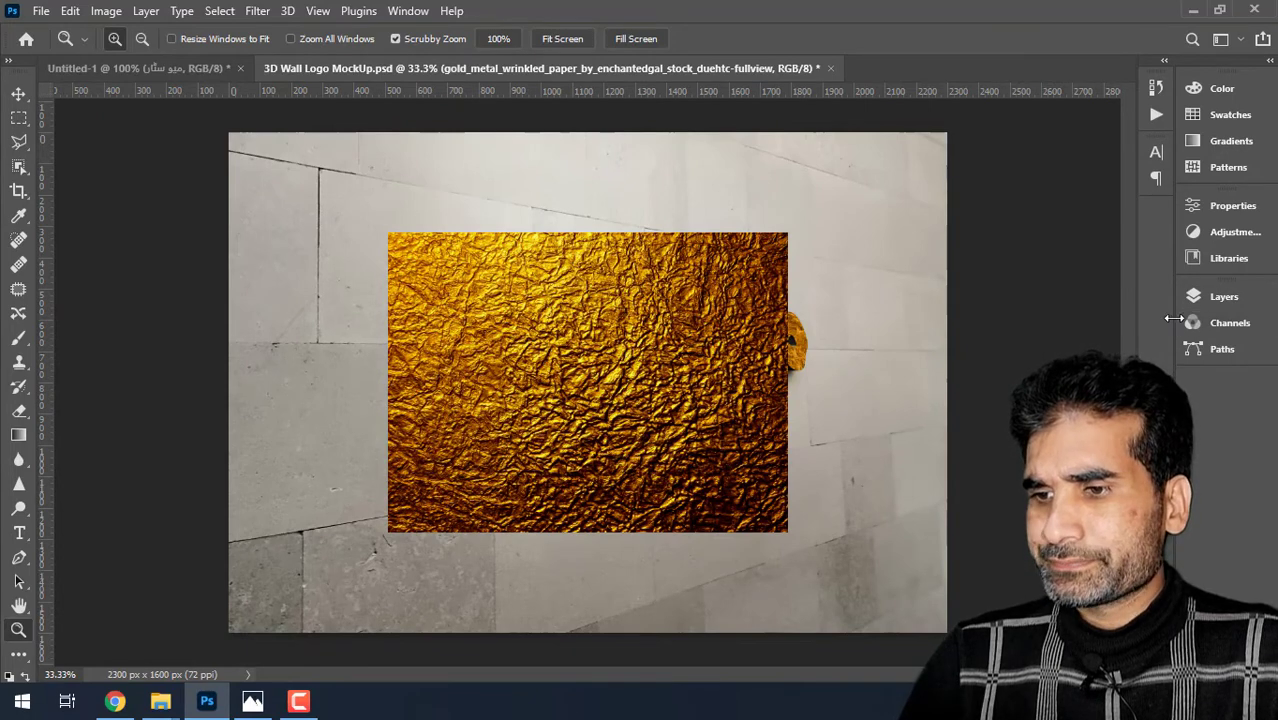
click(1212, 298)
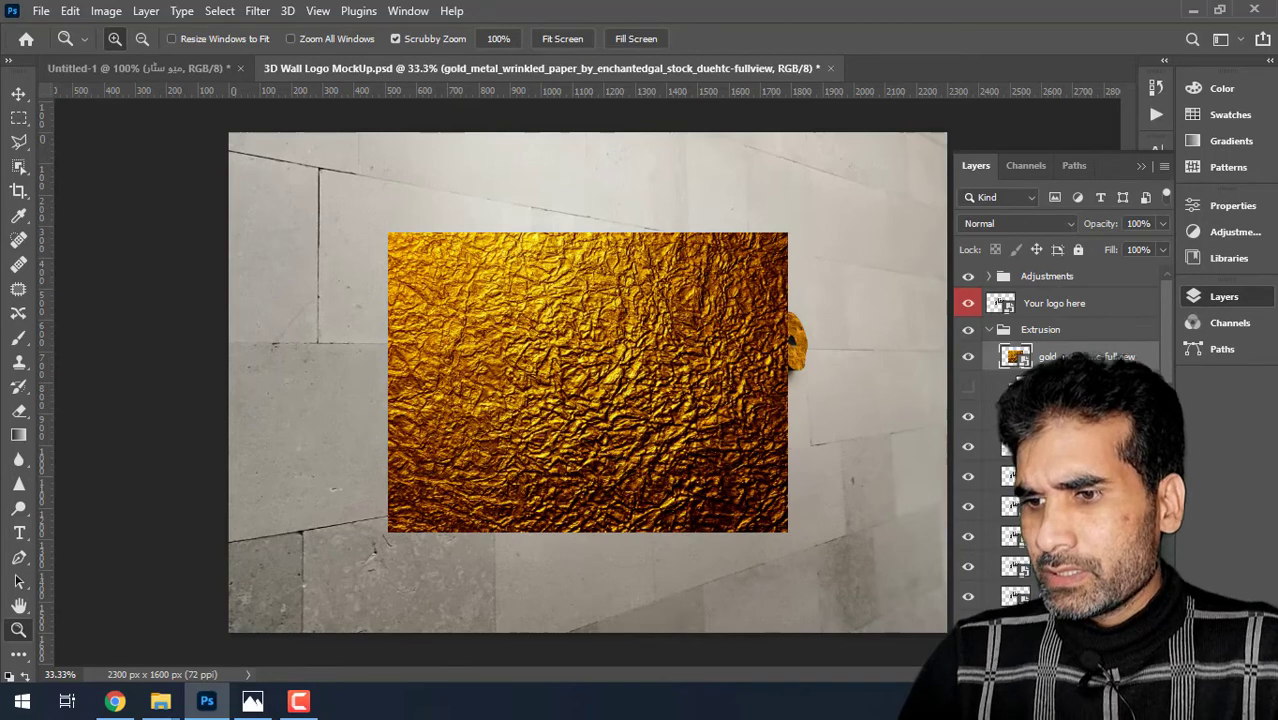
right_click(1058, 356)
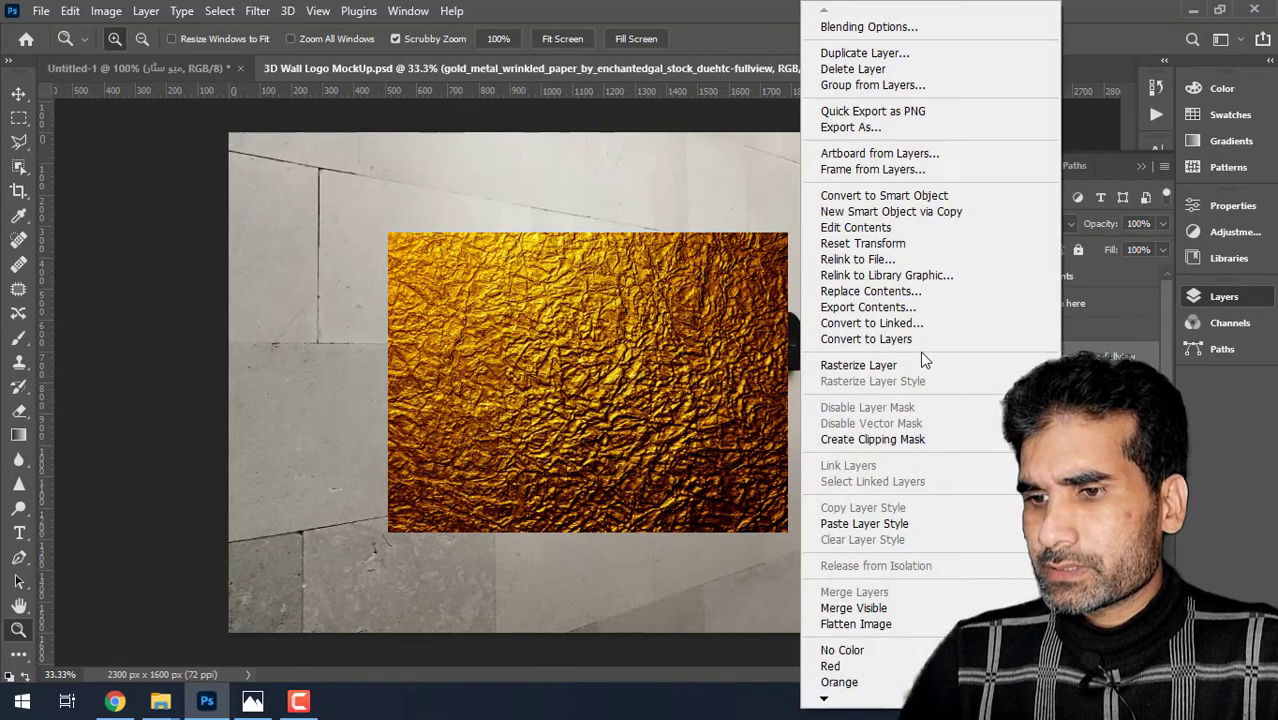
click(876, 438)
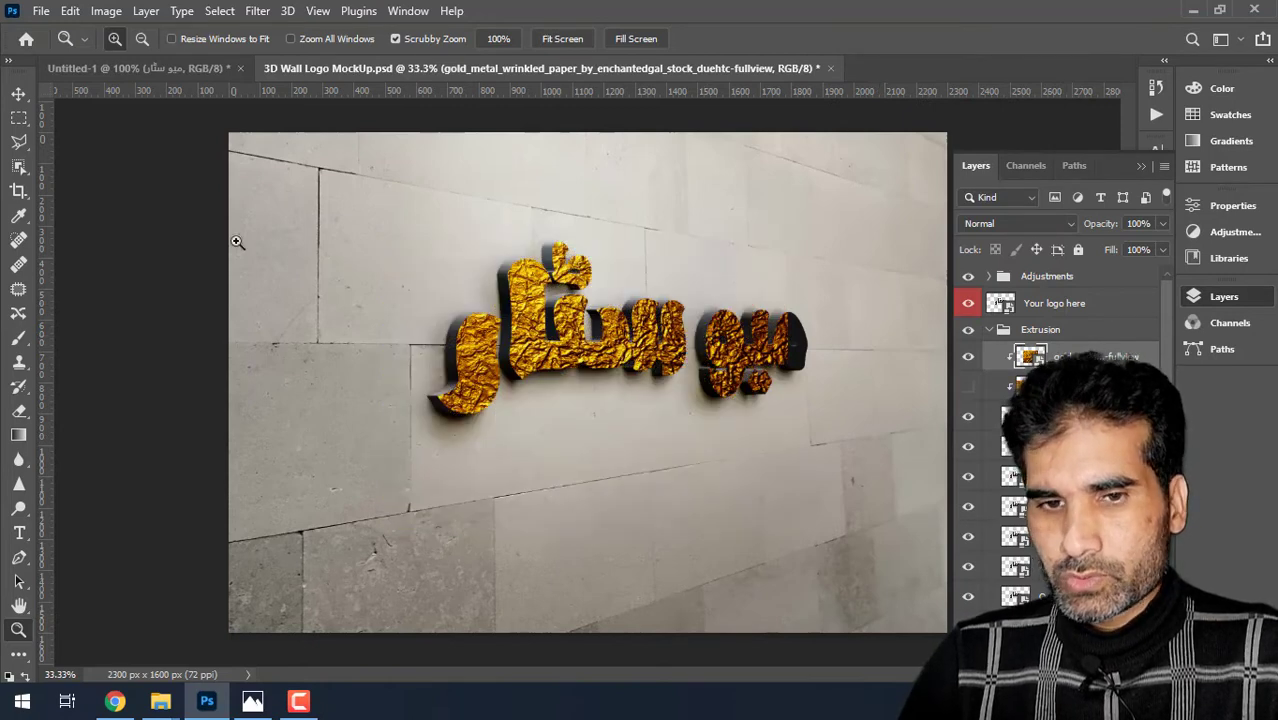
- Nudge the gold texture right three times and compare it with the Your logo here layer's extent
key(v)
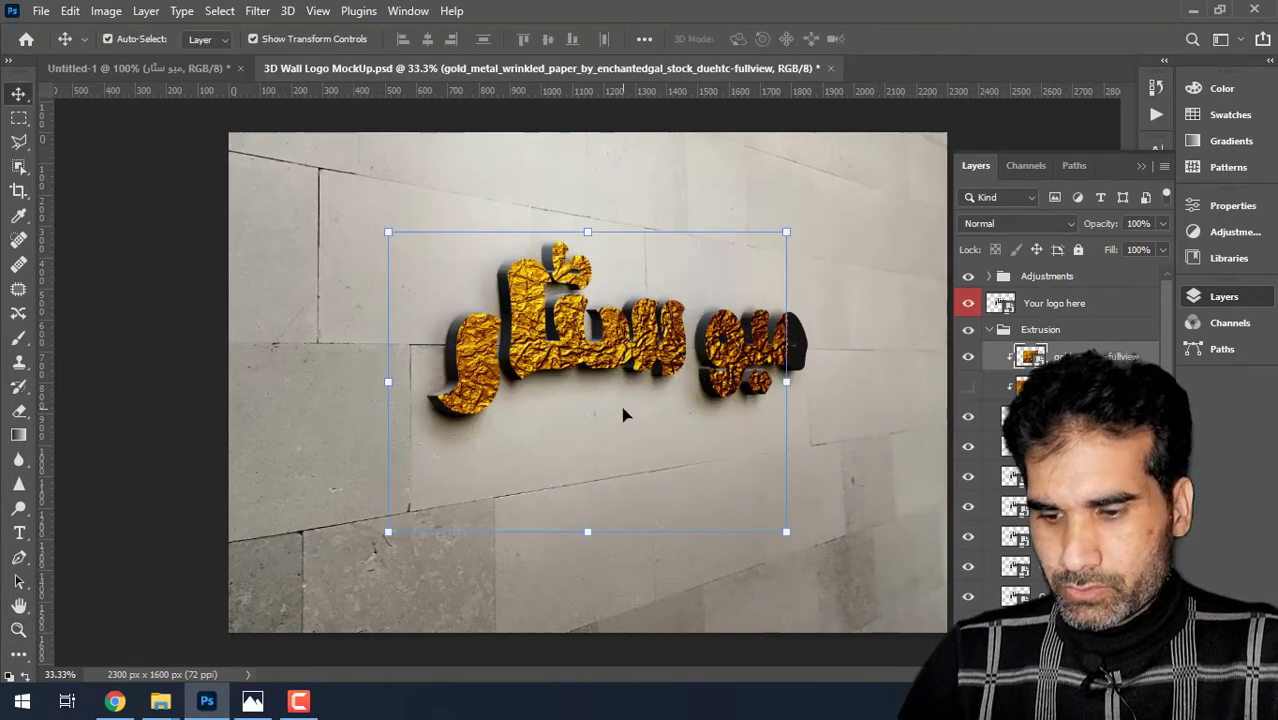
key(Right)
key(Right)
key(Right)
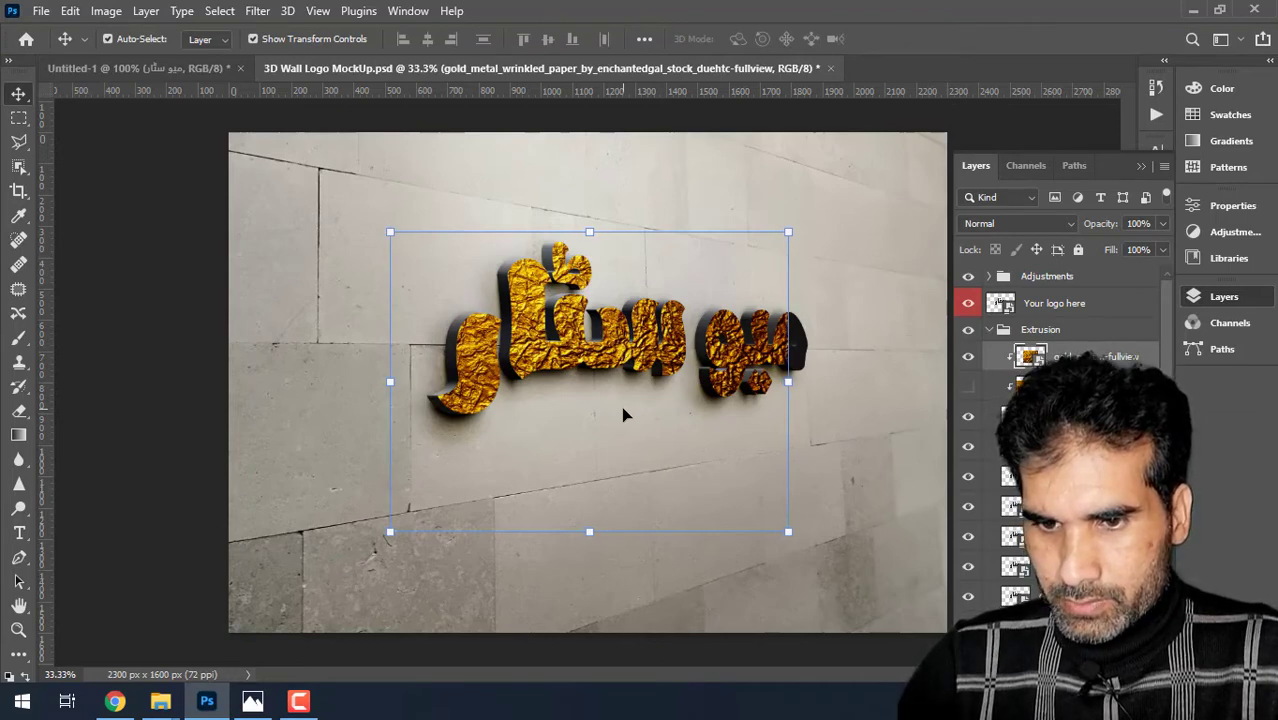
key(Right)
key(Right)
key(Right)
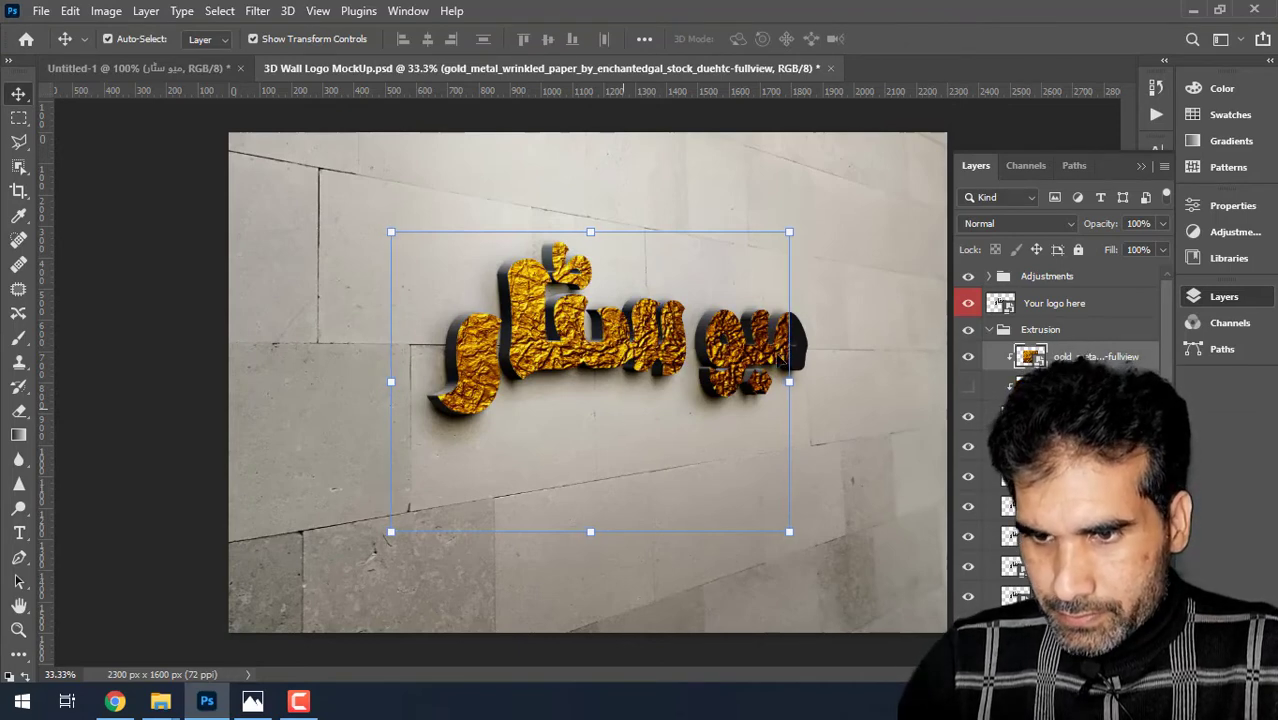
key(Right)
key(Right)
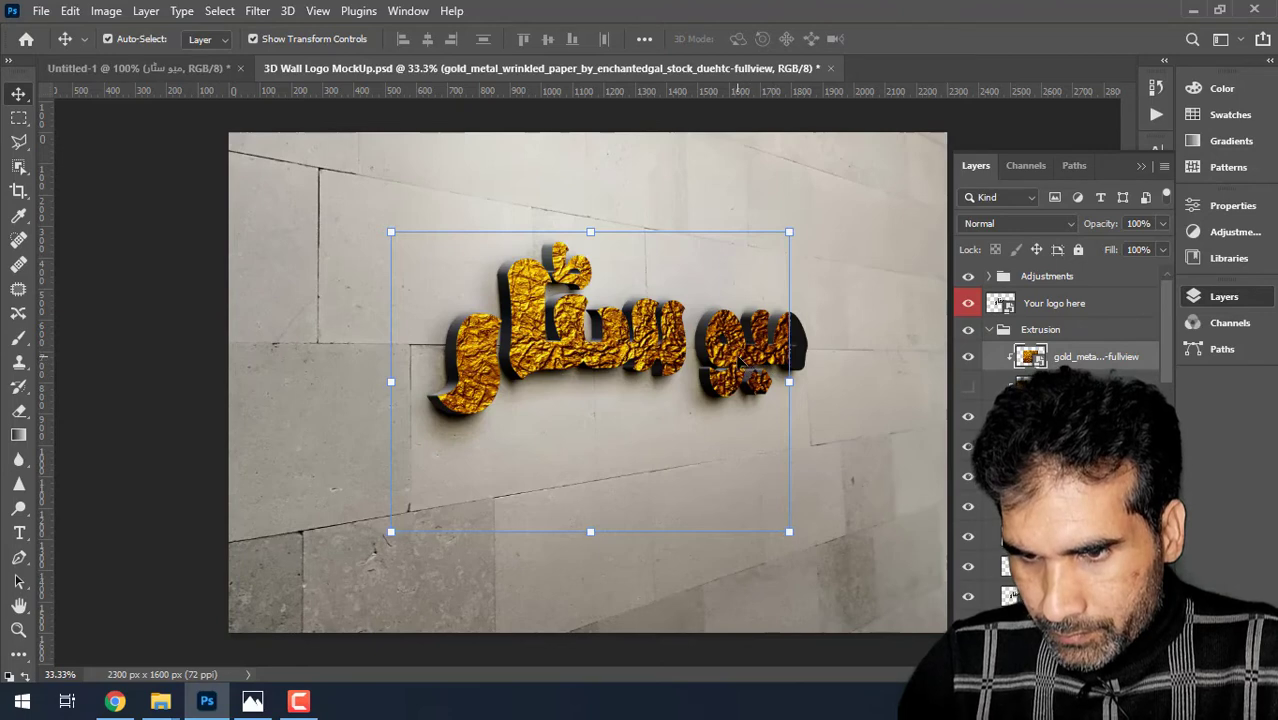
click(745, 352)
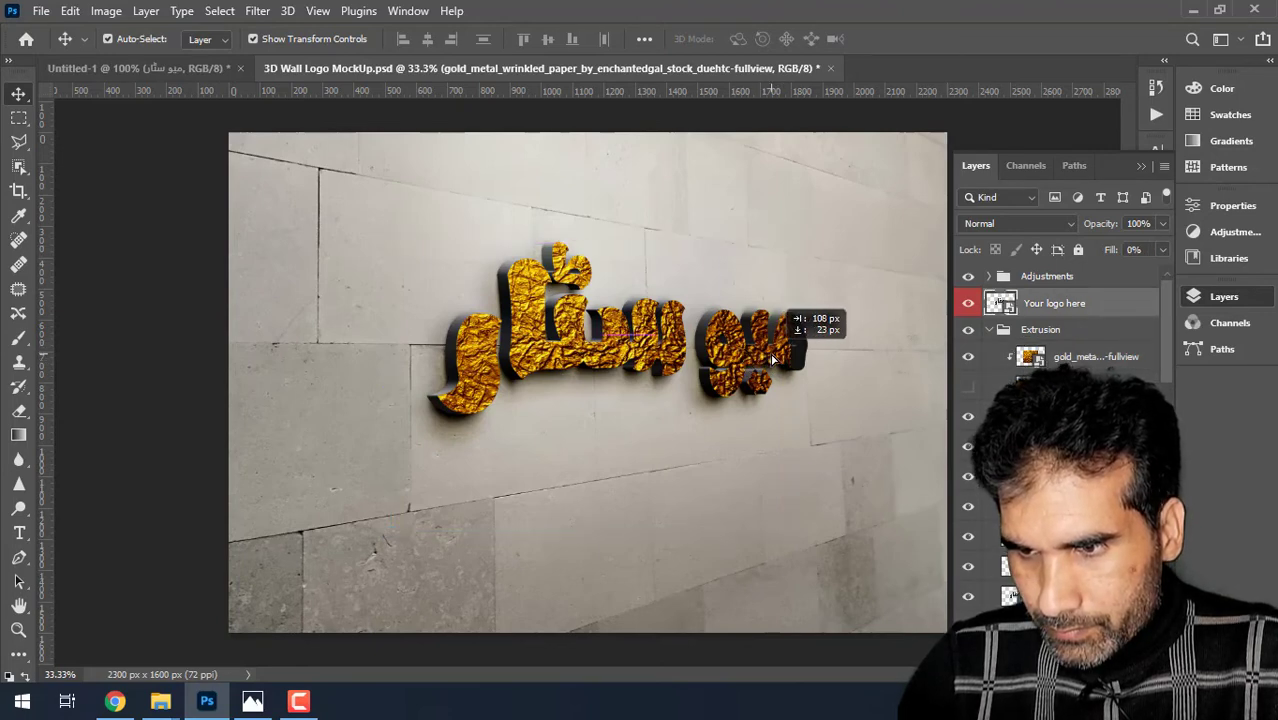
click(772, 358)
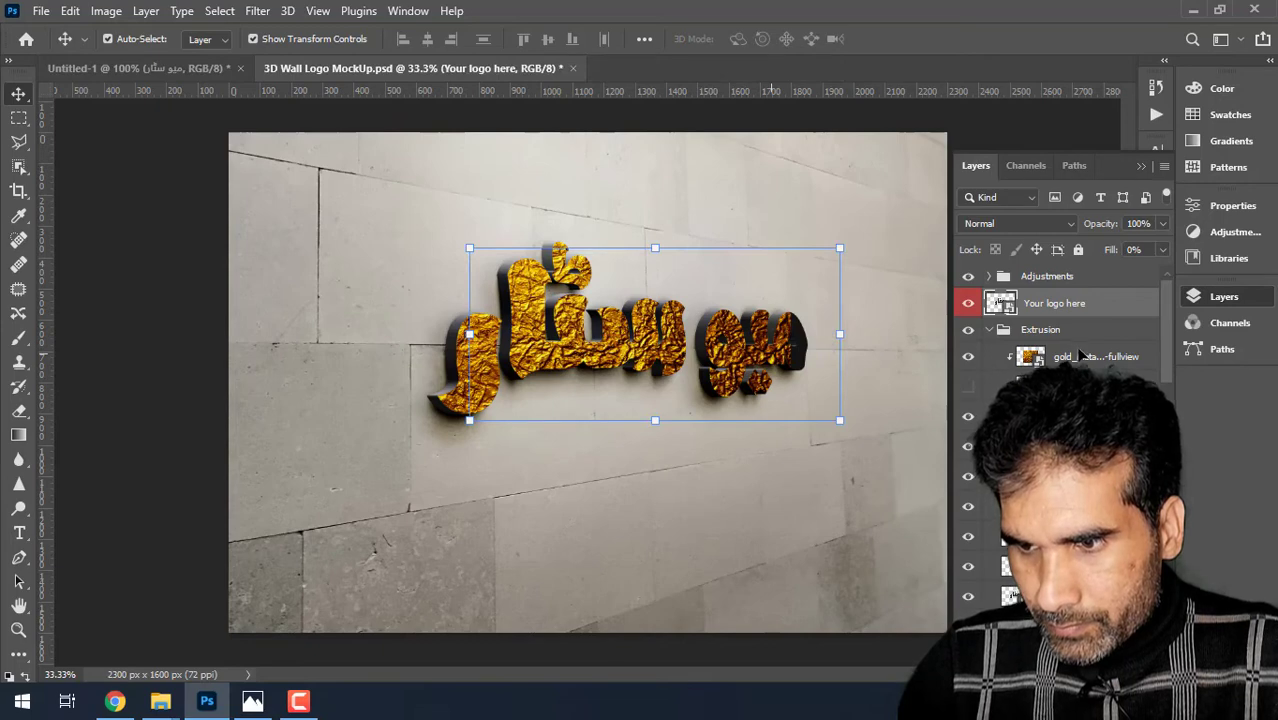
click(1080, 357)
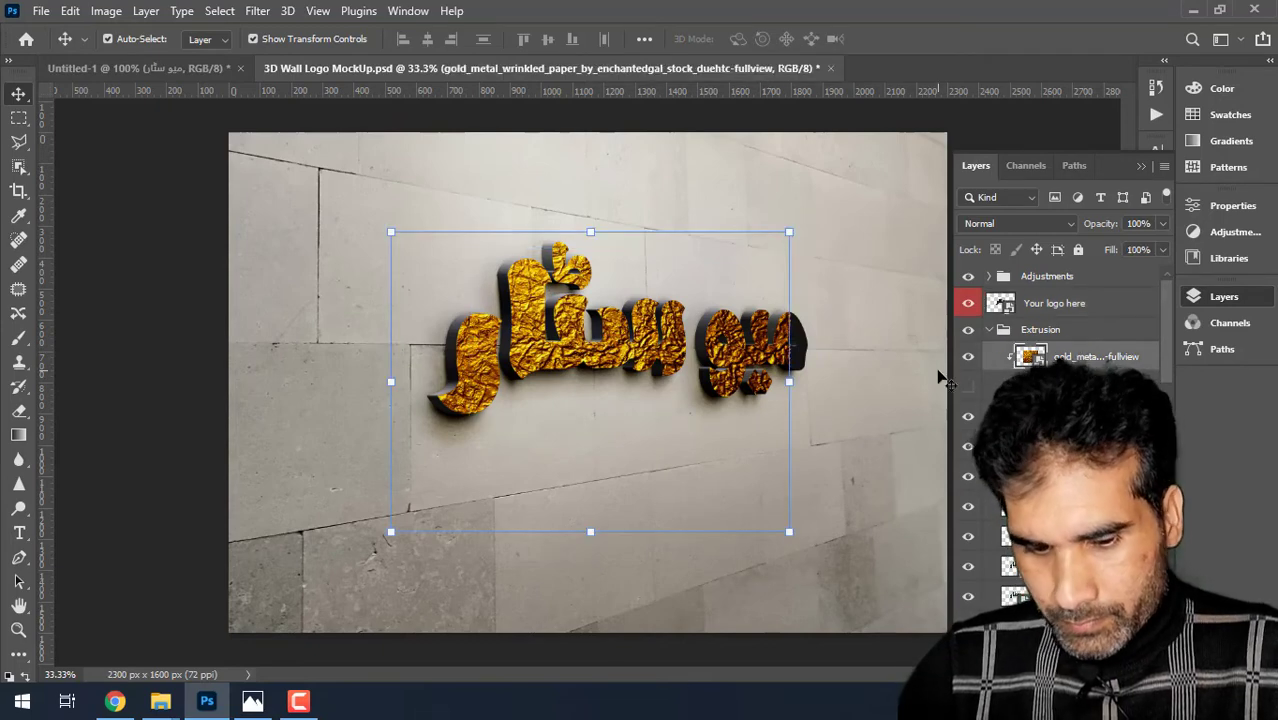
- Shift the gold texture further right five larger steps and deselect to view the result
key(shift+Right)
key(shift+Right)
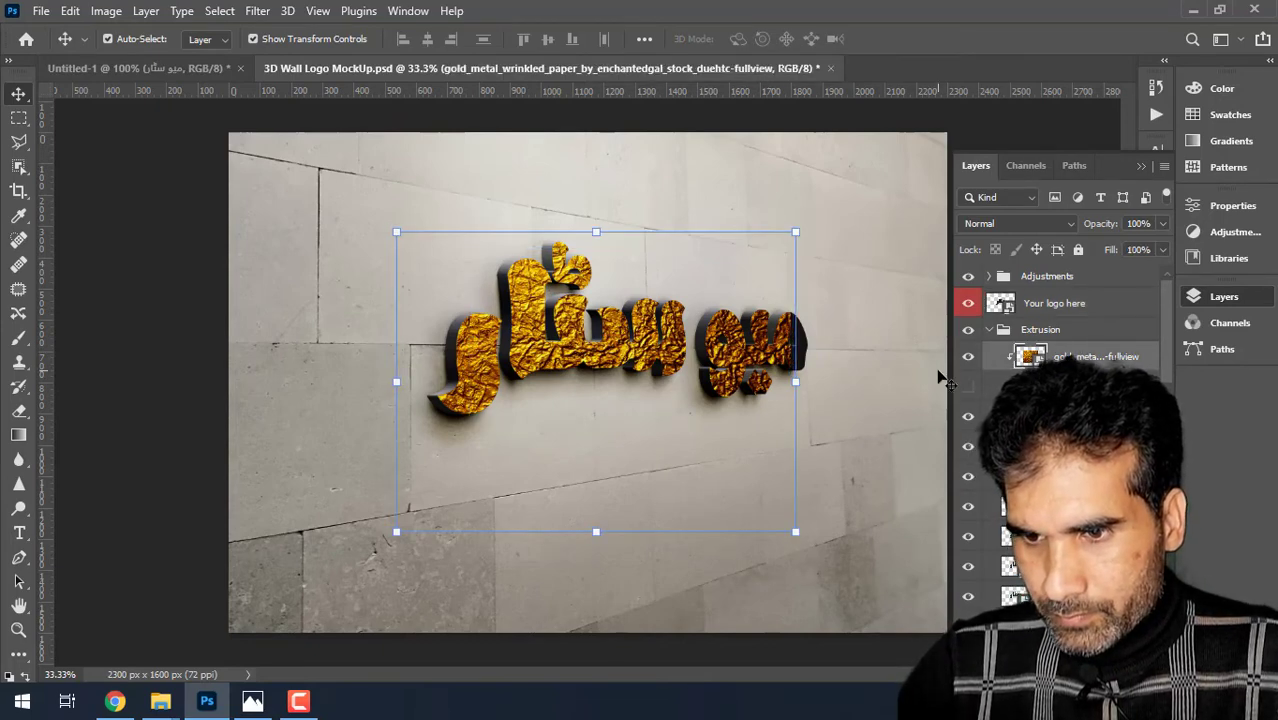
key(shift+Right)
key(shift+Right)
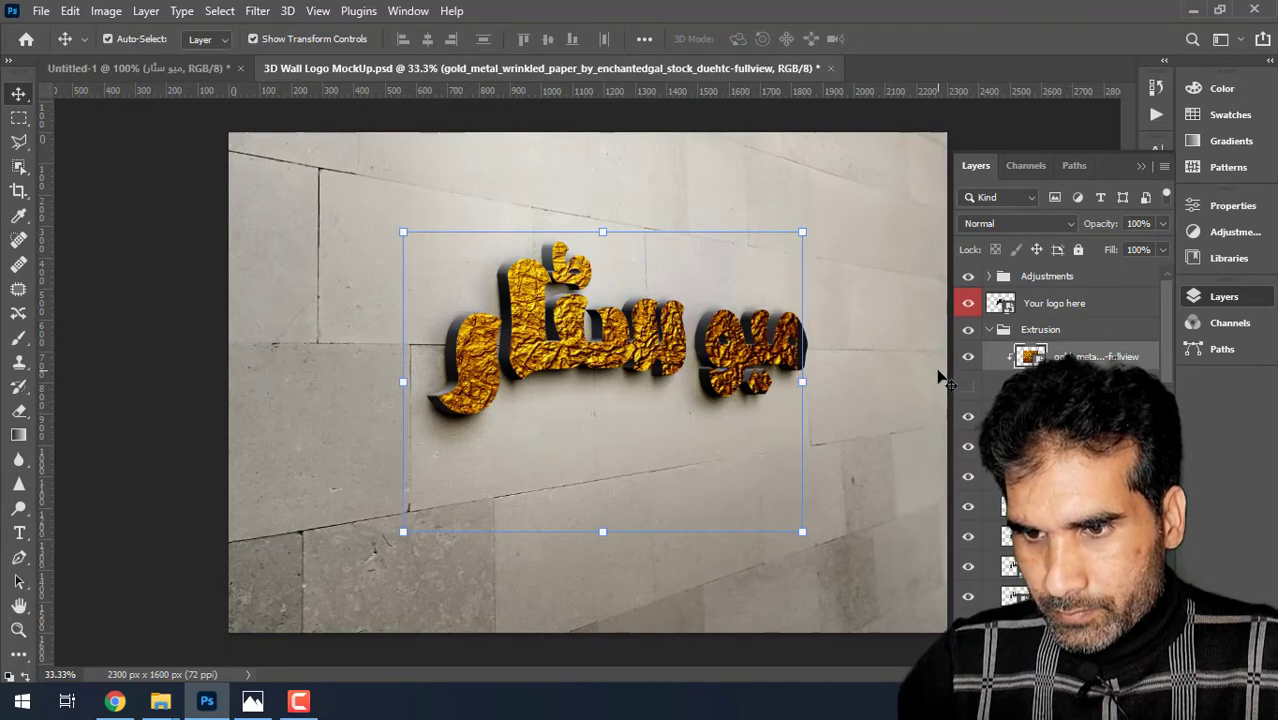
key(shift+Right)
key(shift+Right)
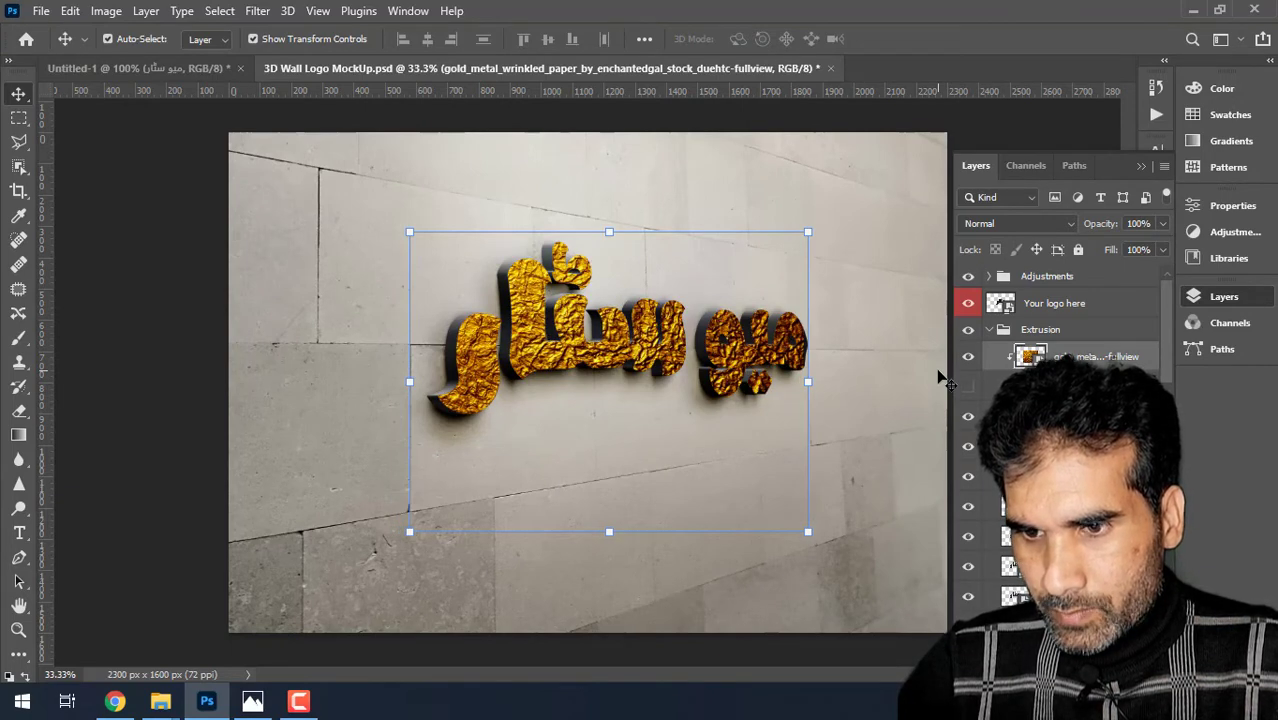
key(shift+Right)
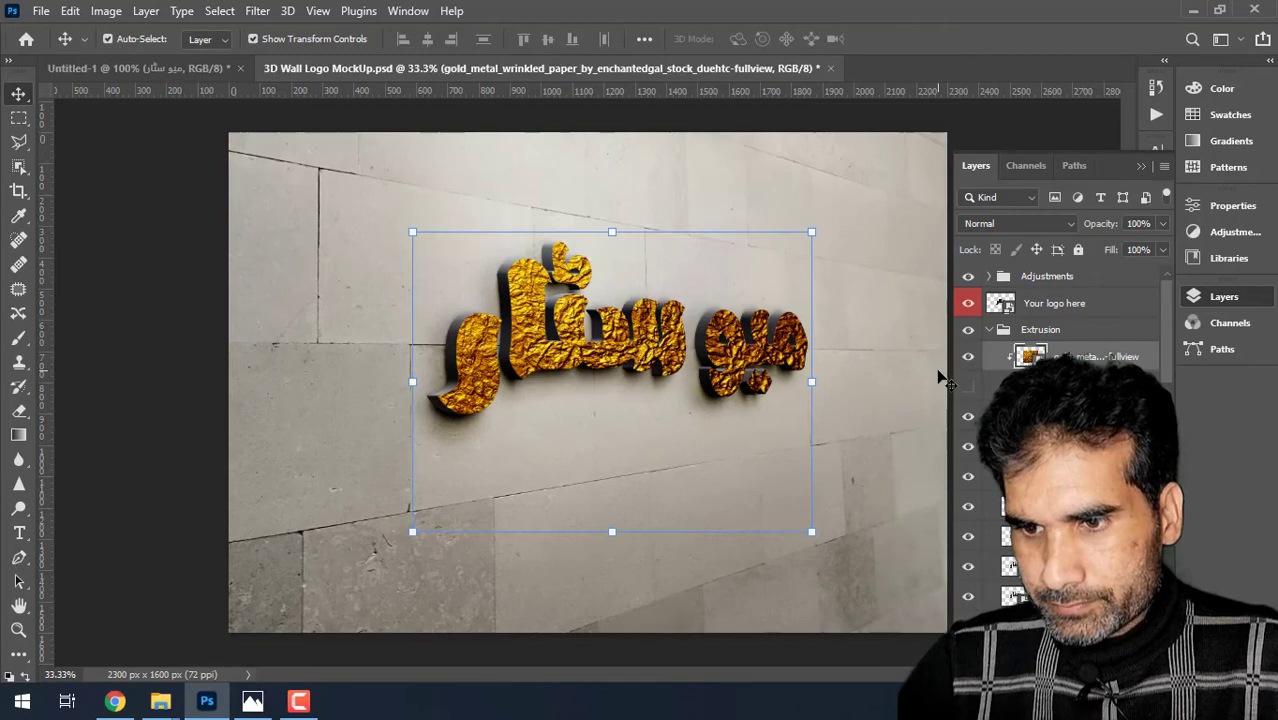
key(shift+Right)
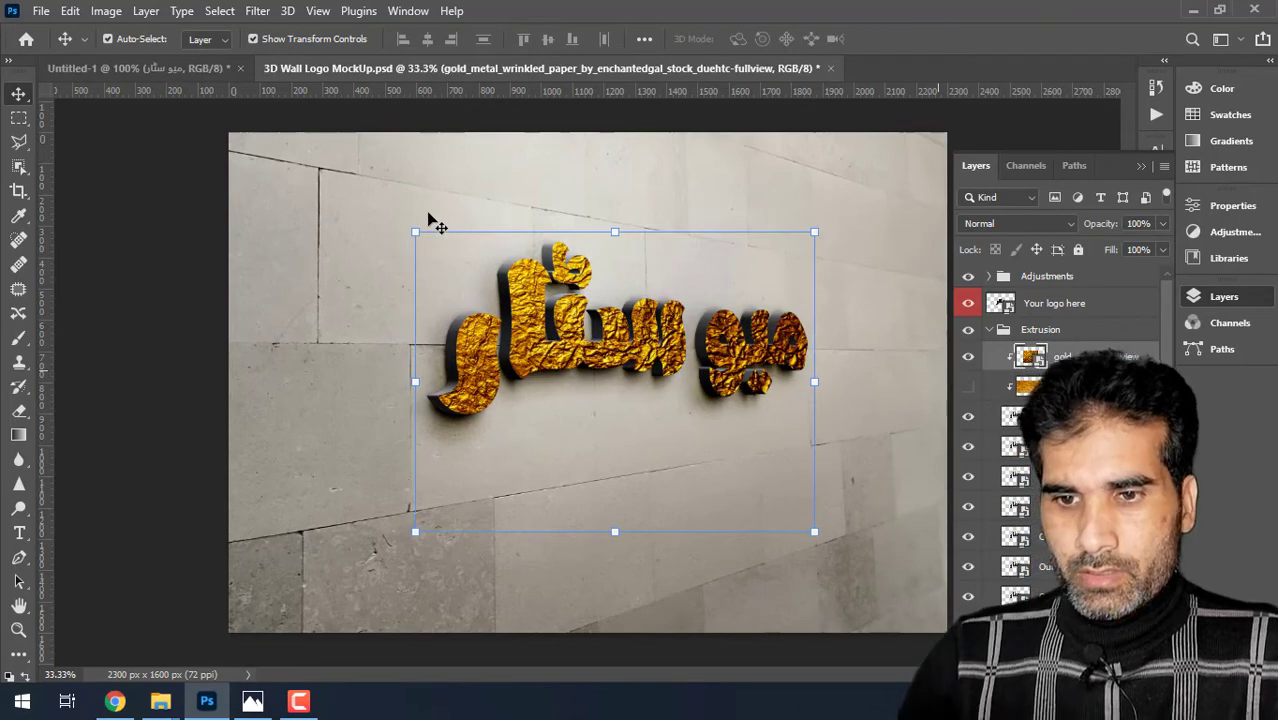
click(139, 366)
- Zoom in and out on the gold-foil lettering to inspect it at 100% and beyond
key(z)
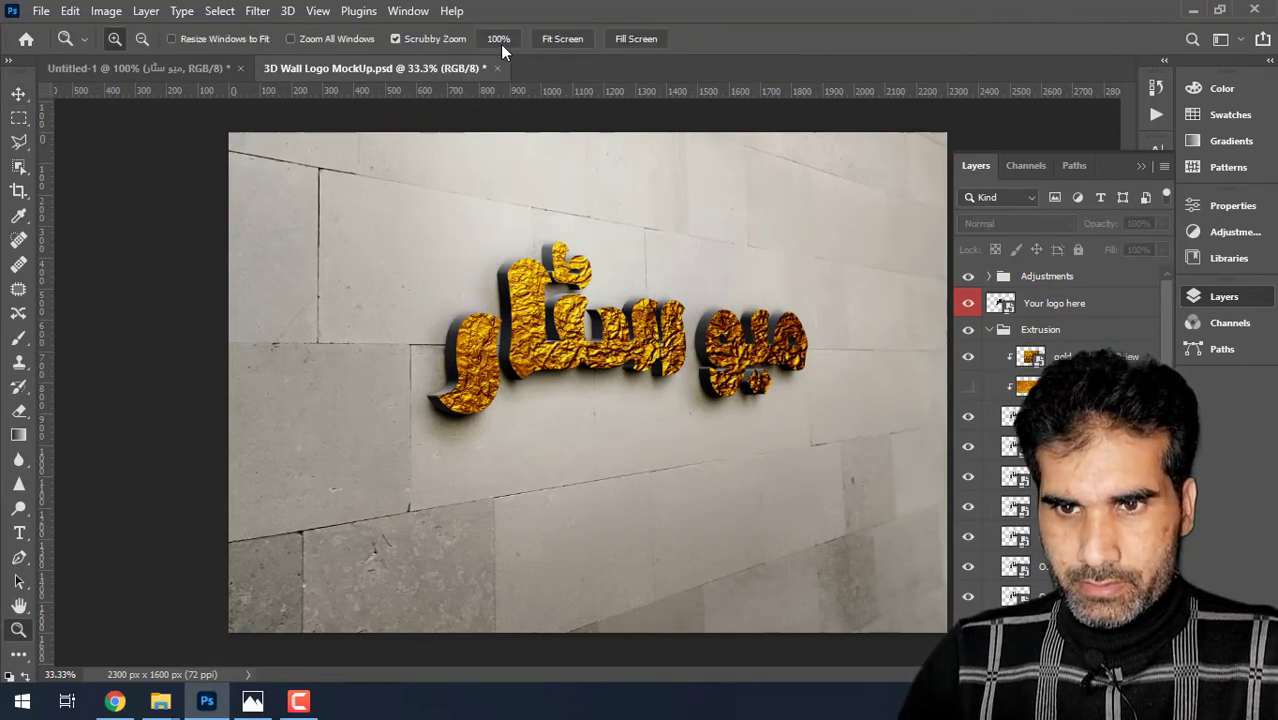
click(498, 38)
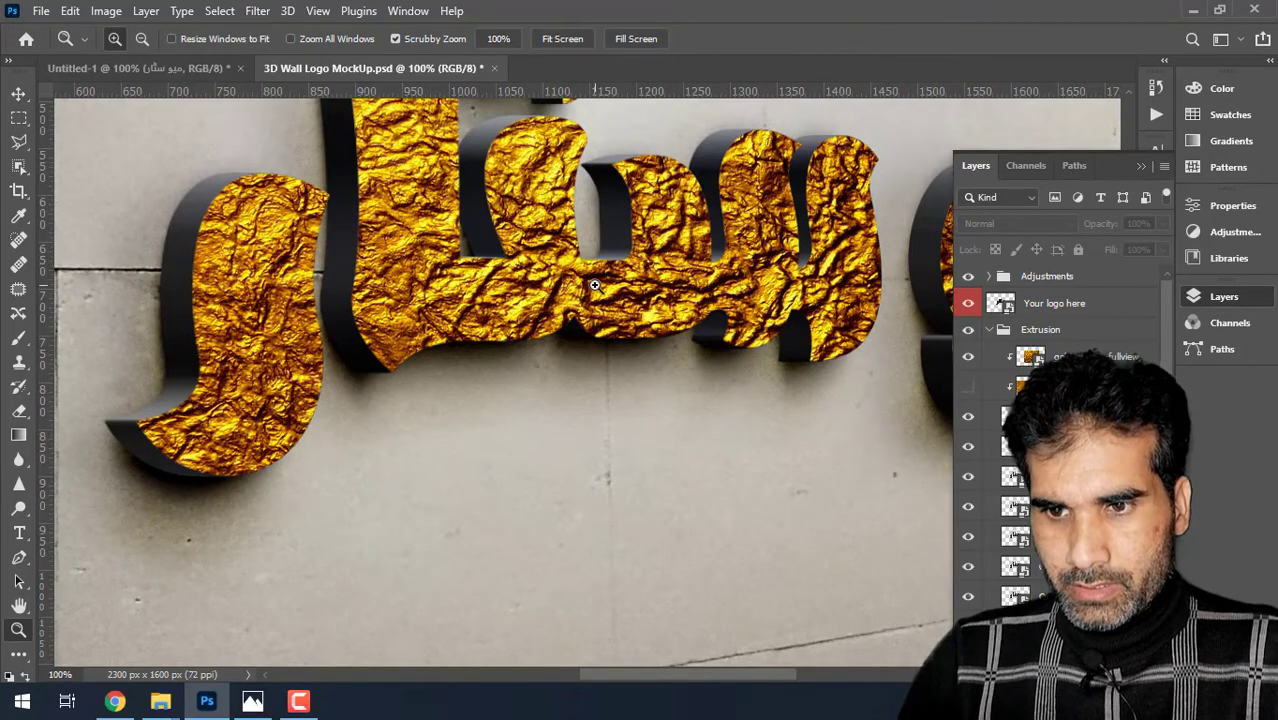
click(594, 285)
alt+click(601, 285)
alt+click(640, 295)
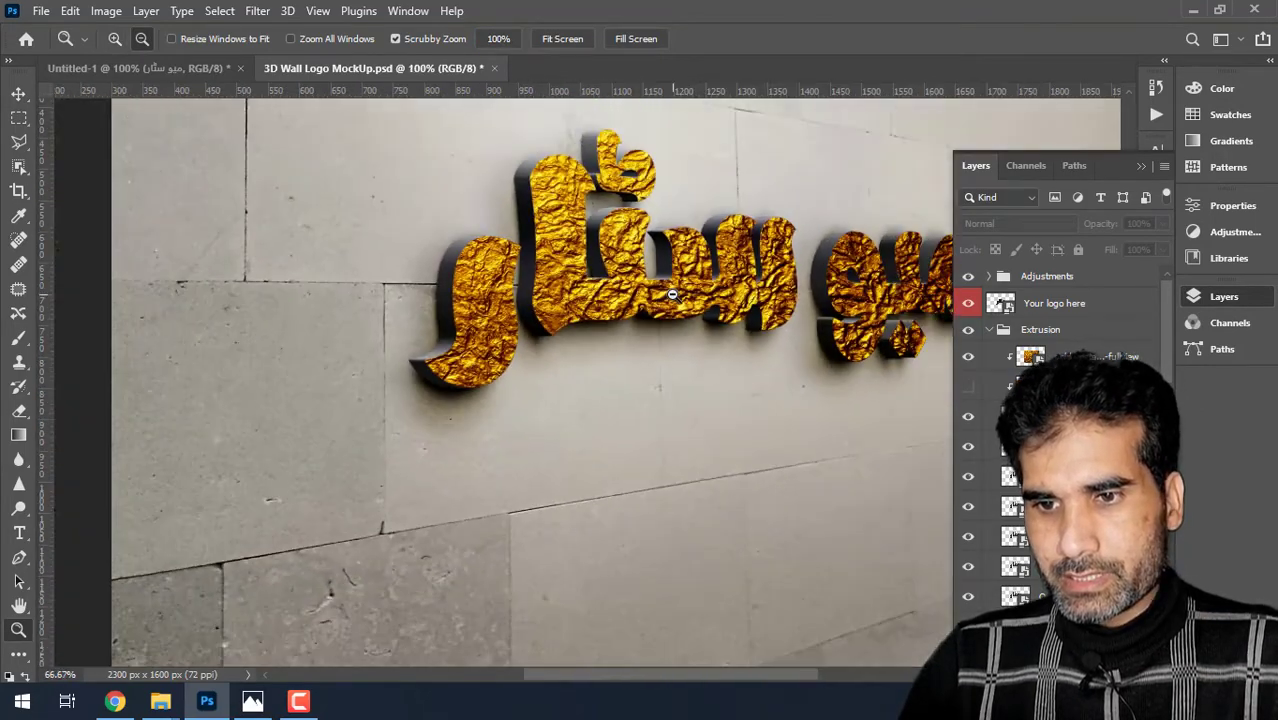
alt+click(680, 305)
alt+click(726, 318)
click(726, 318)
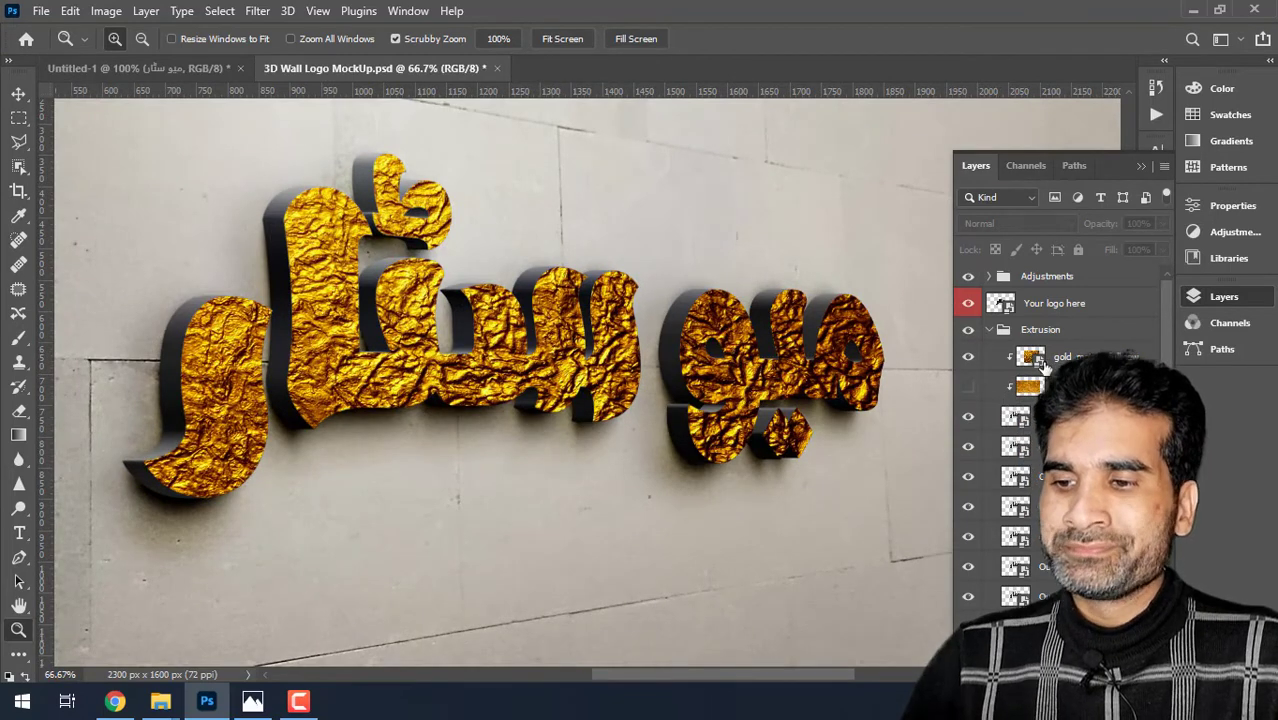
- Flip the gold texture layer horizontally and zoom in and out to check the new pattern
click(1030, 358)
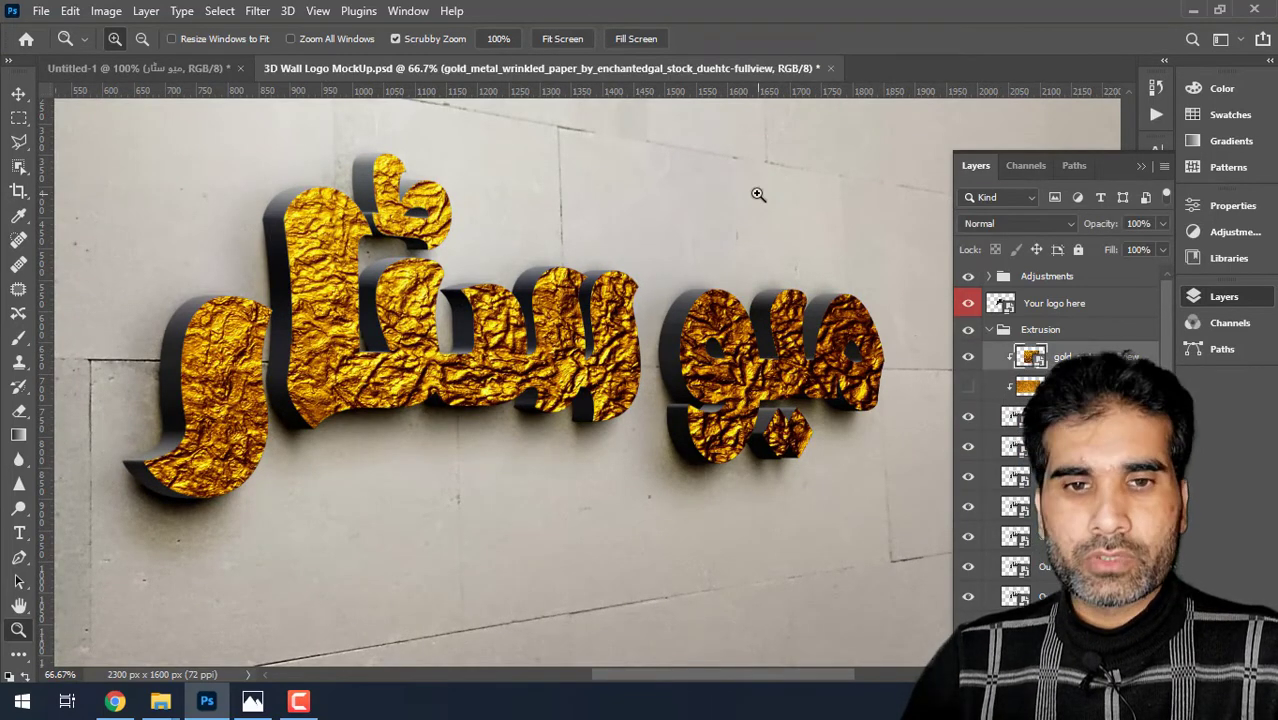
click(75, 12)
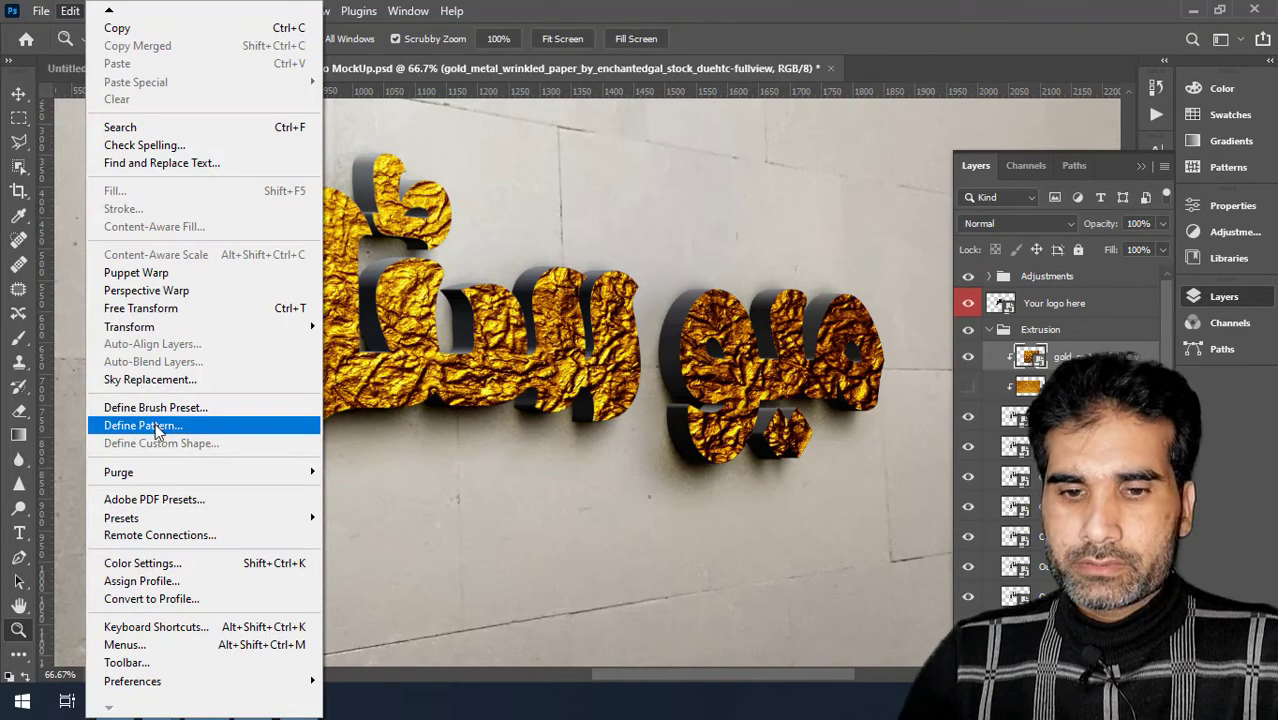
mouse_move(129, 327)
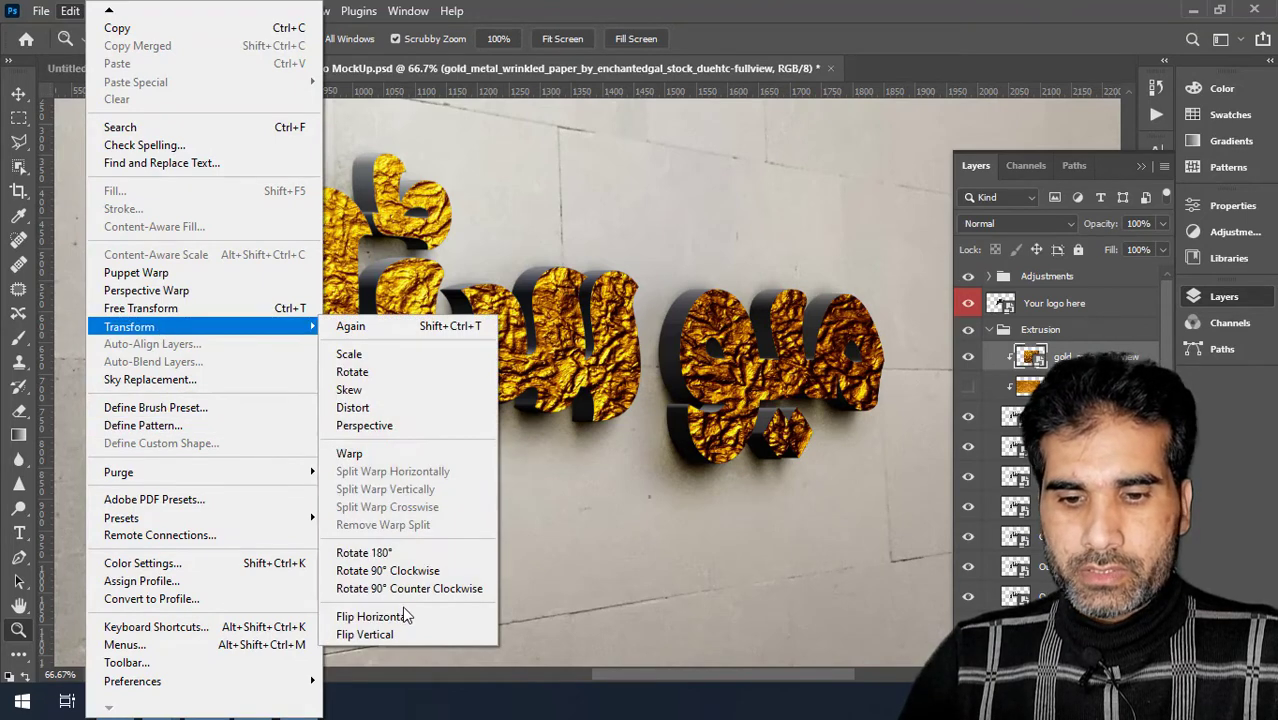
click(401, 618)
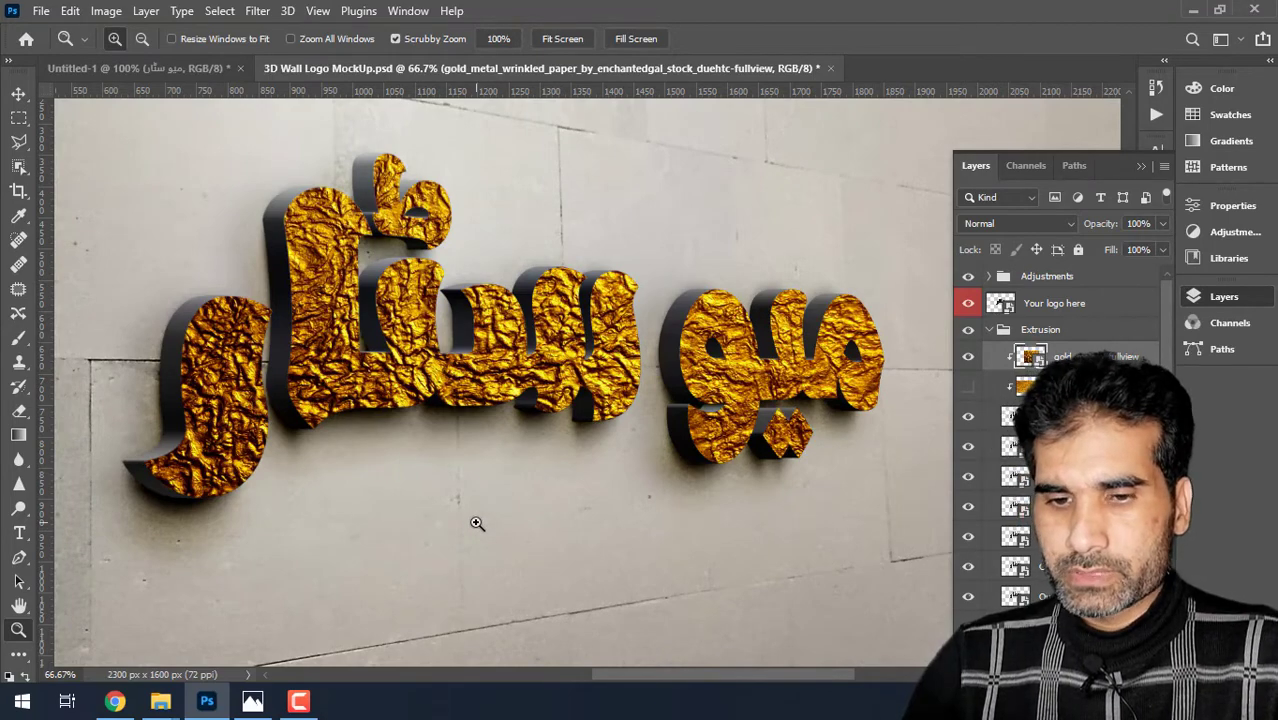
click(487, 514)
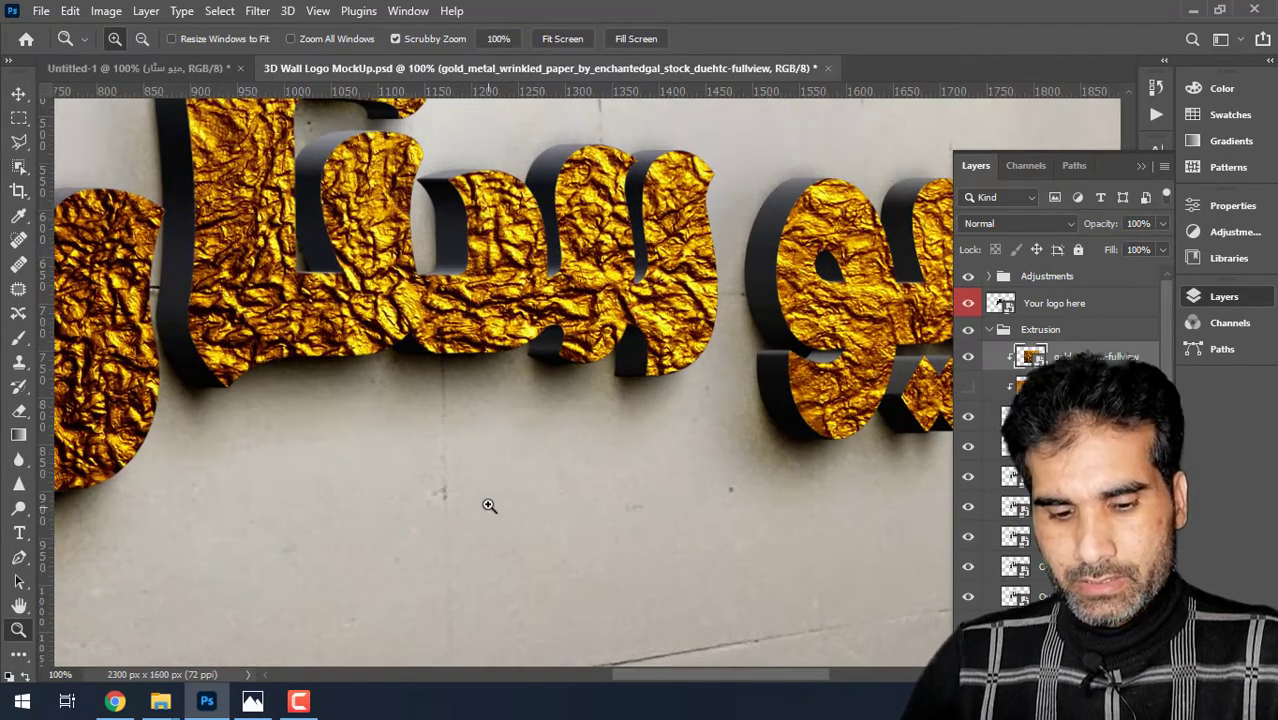
alt+click(552, 420)
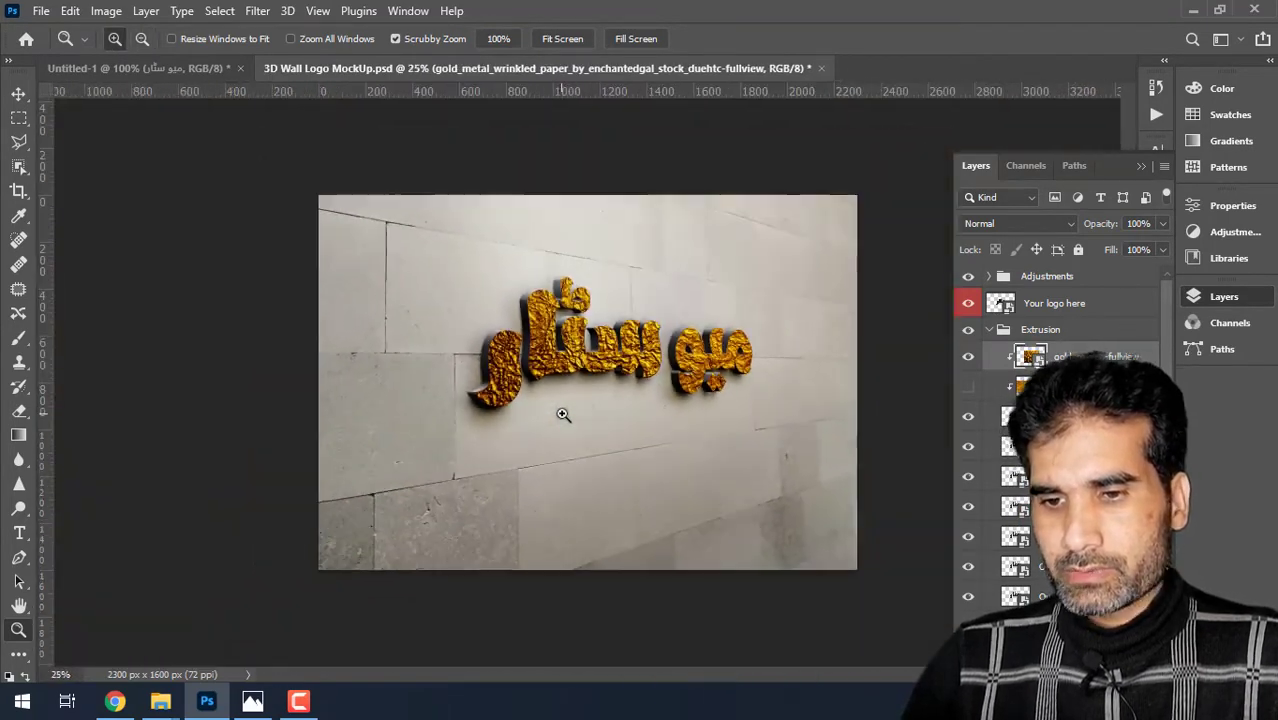